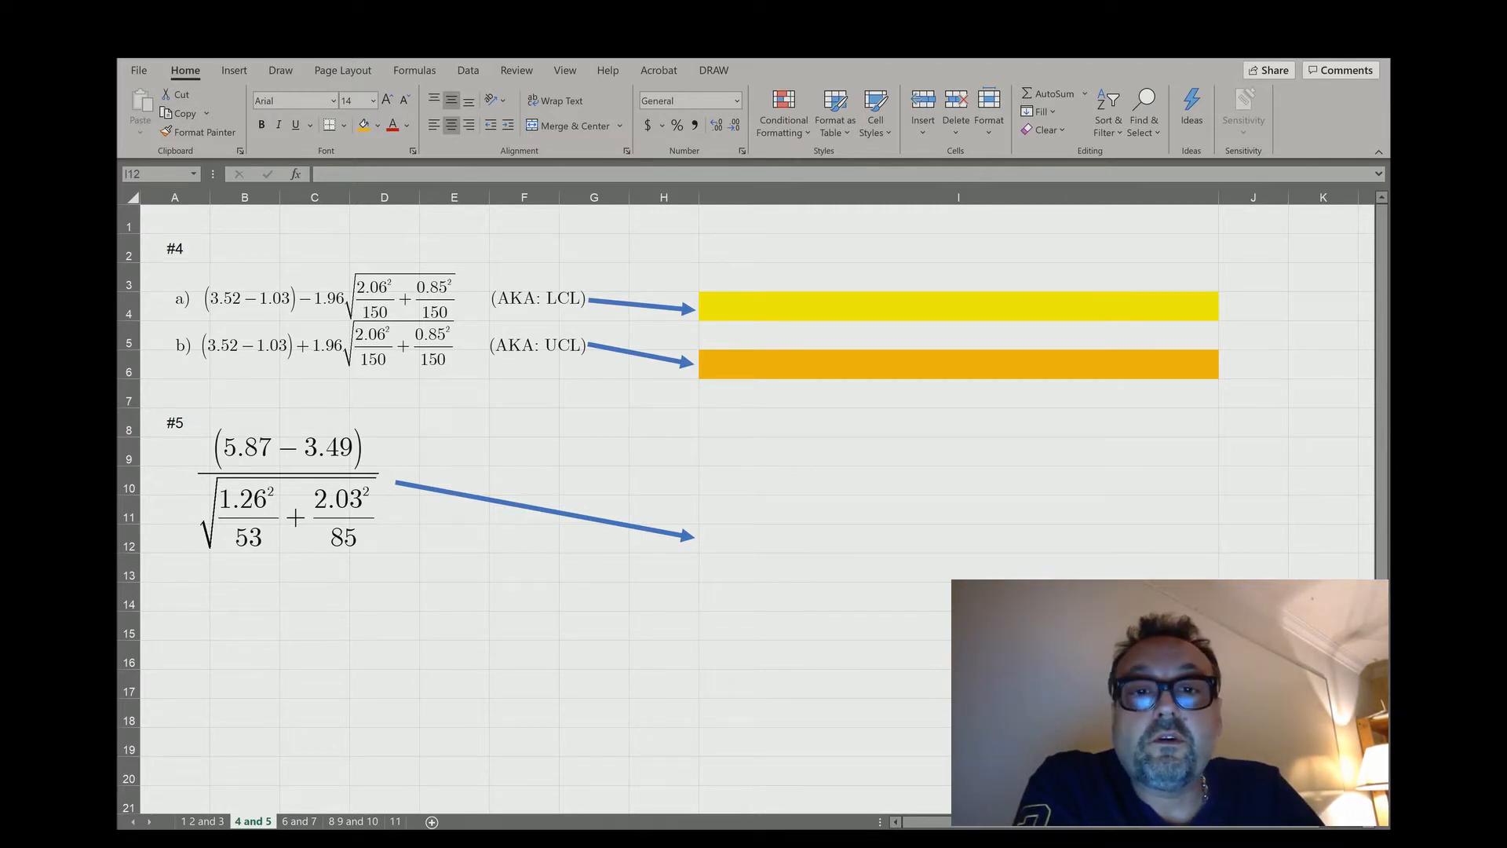
- Enter the lower confidence limit formula =(3.52-1.03)-1.96*sqrt(2.06^2/150+.85^2/150) in the yellow cell I4
left_click(958, 306)
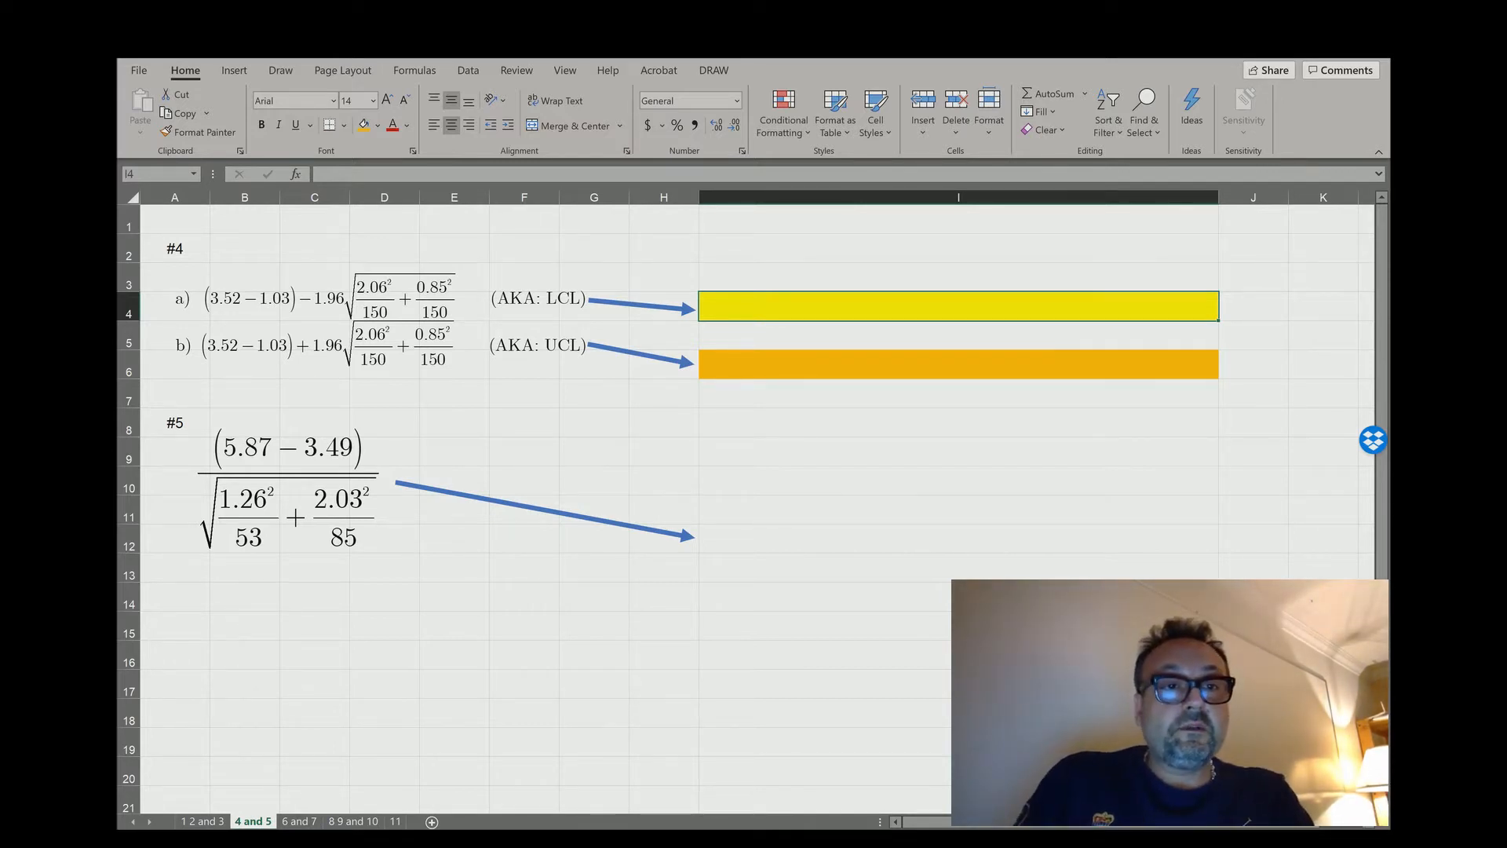
type("=")
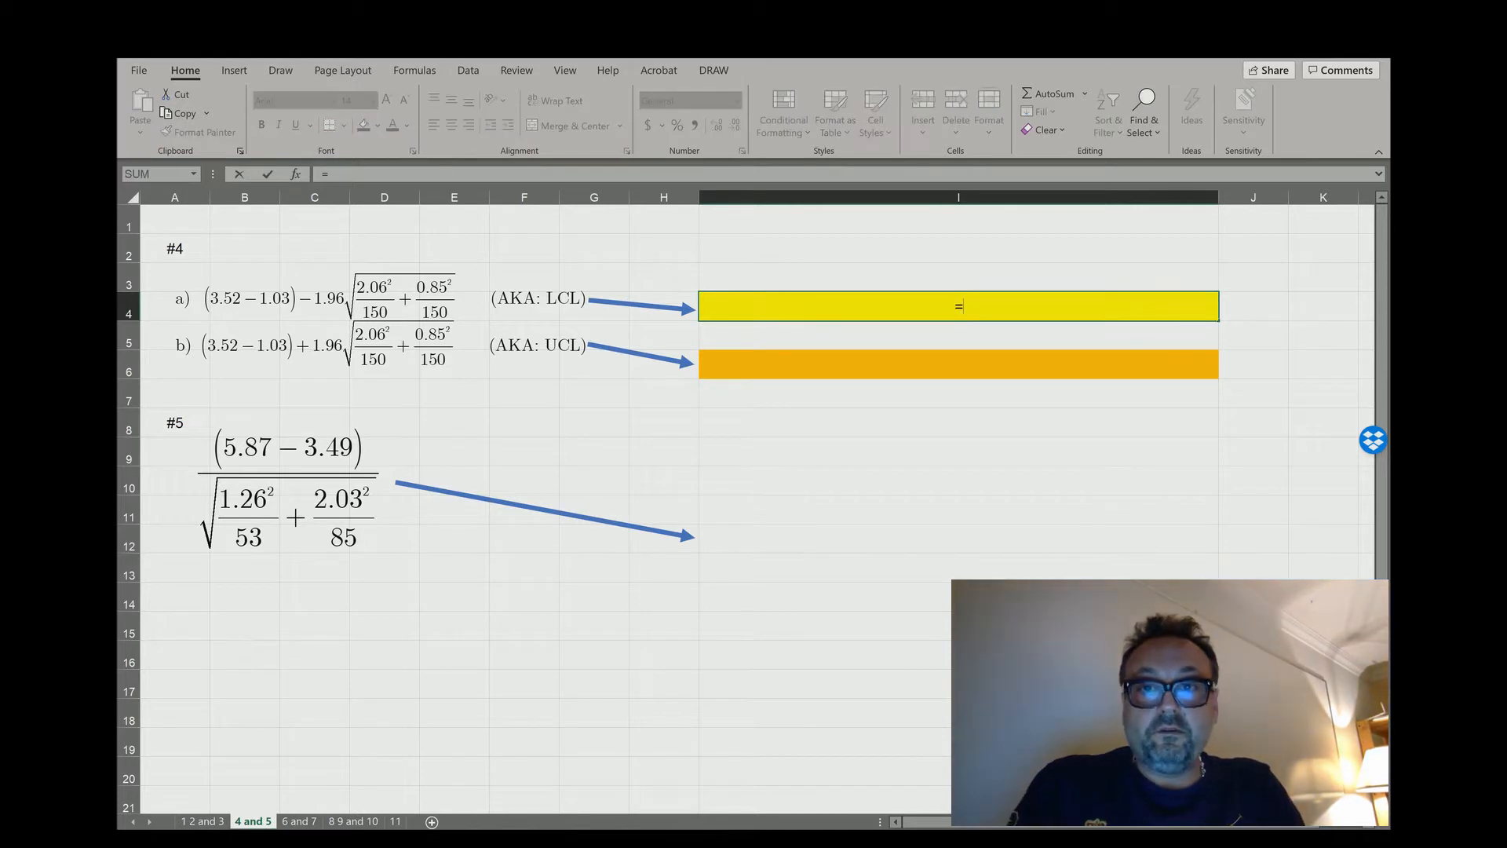
type("(")
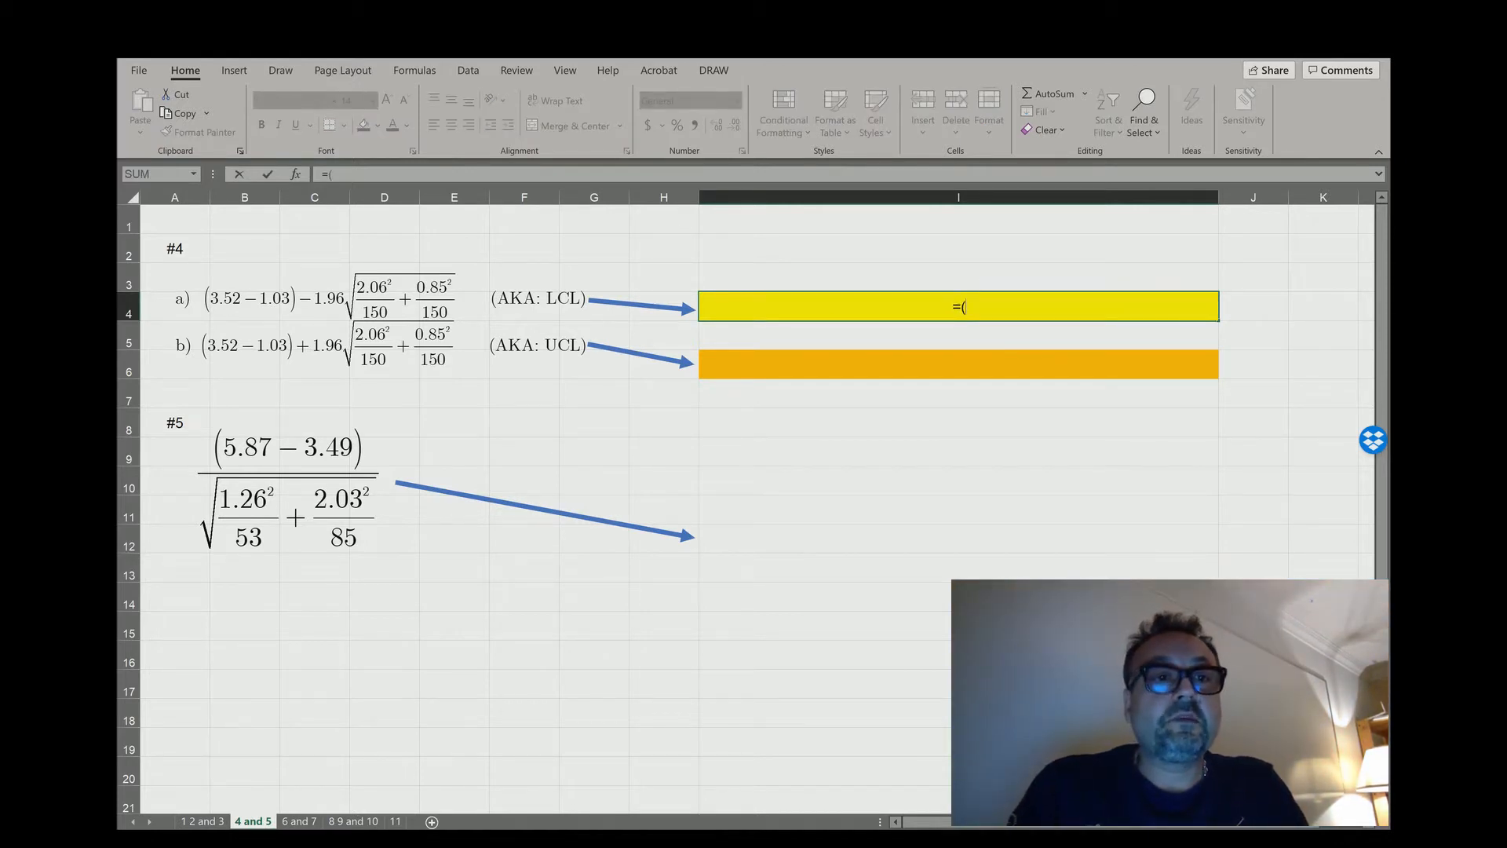
type("3")
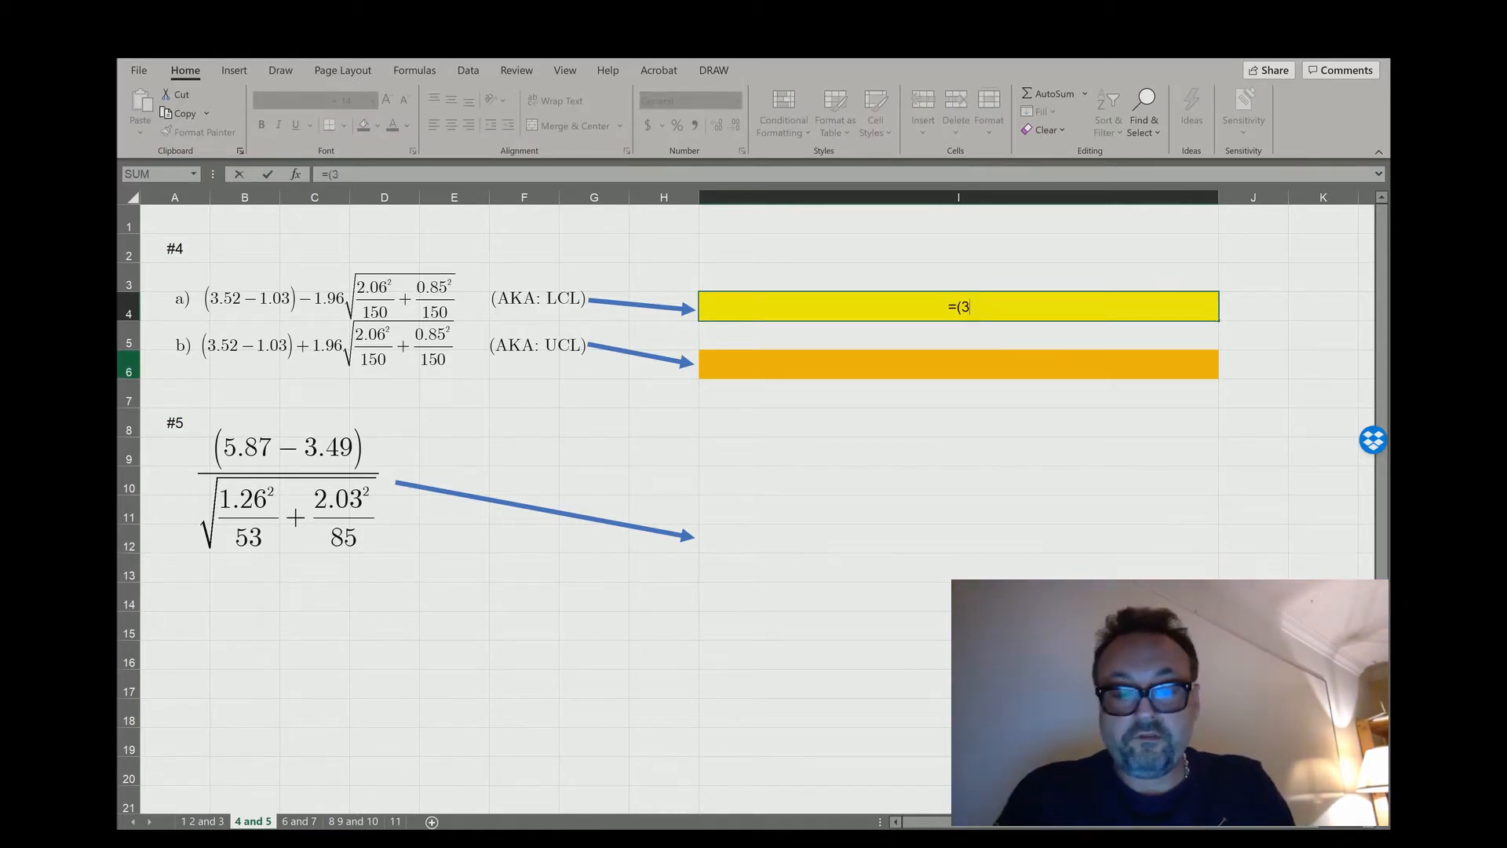
type(".52-")
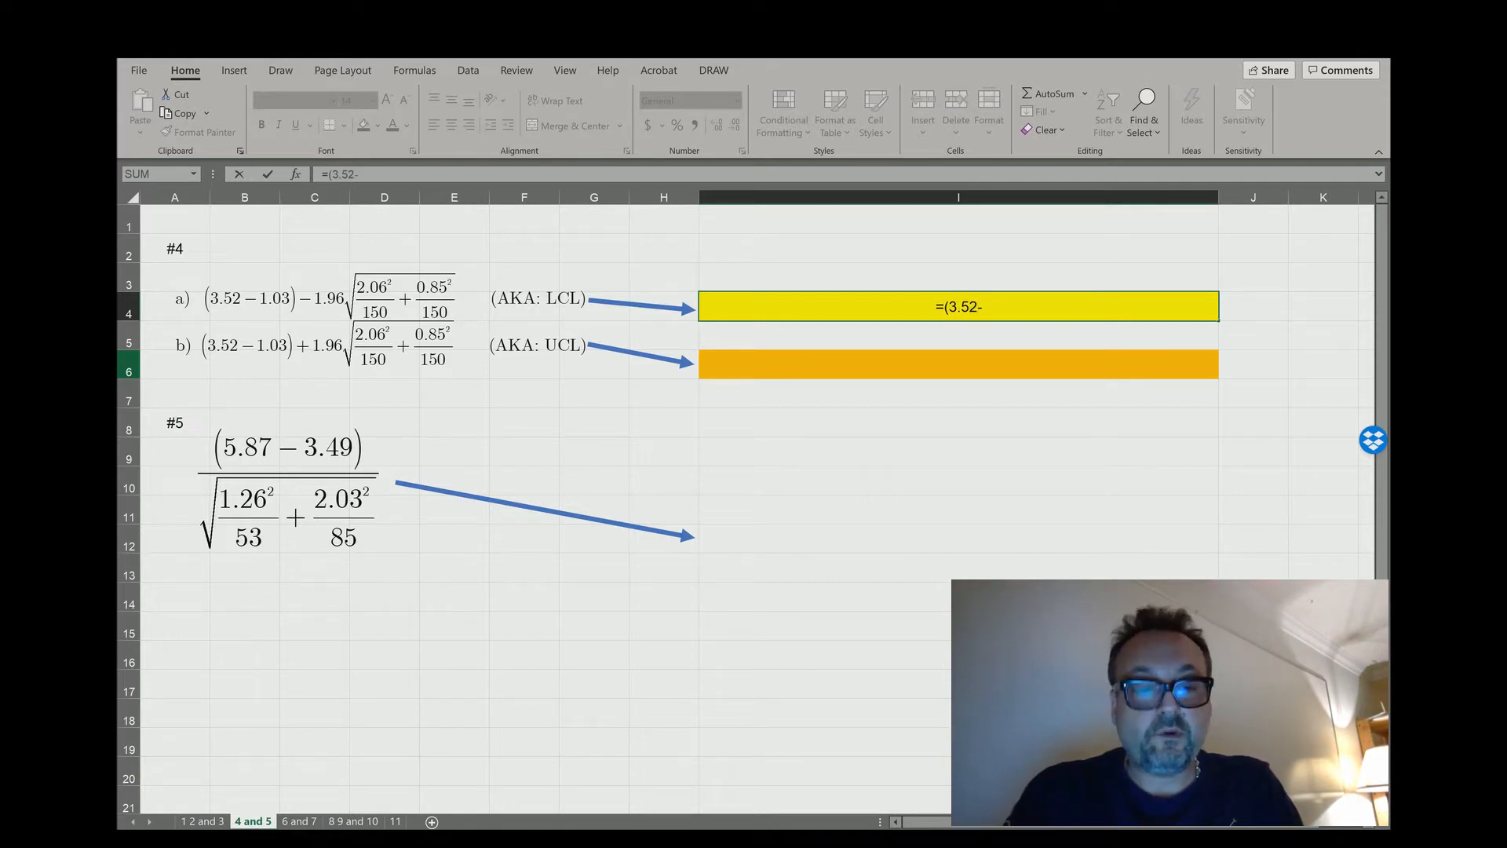
type("1.03")
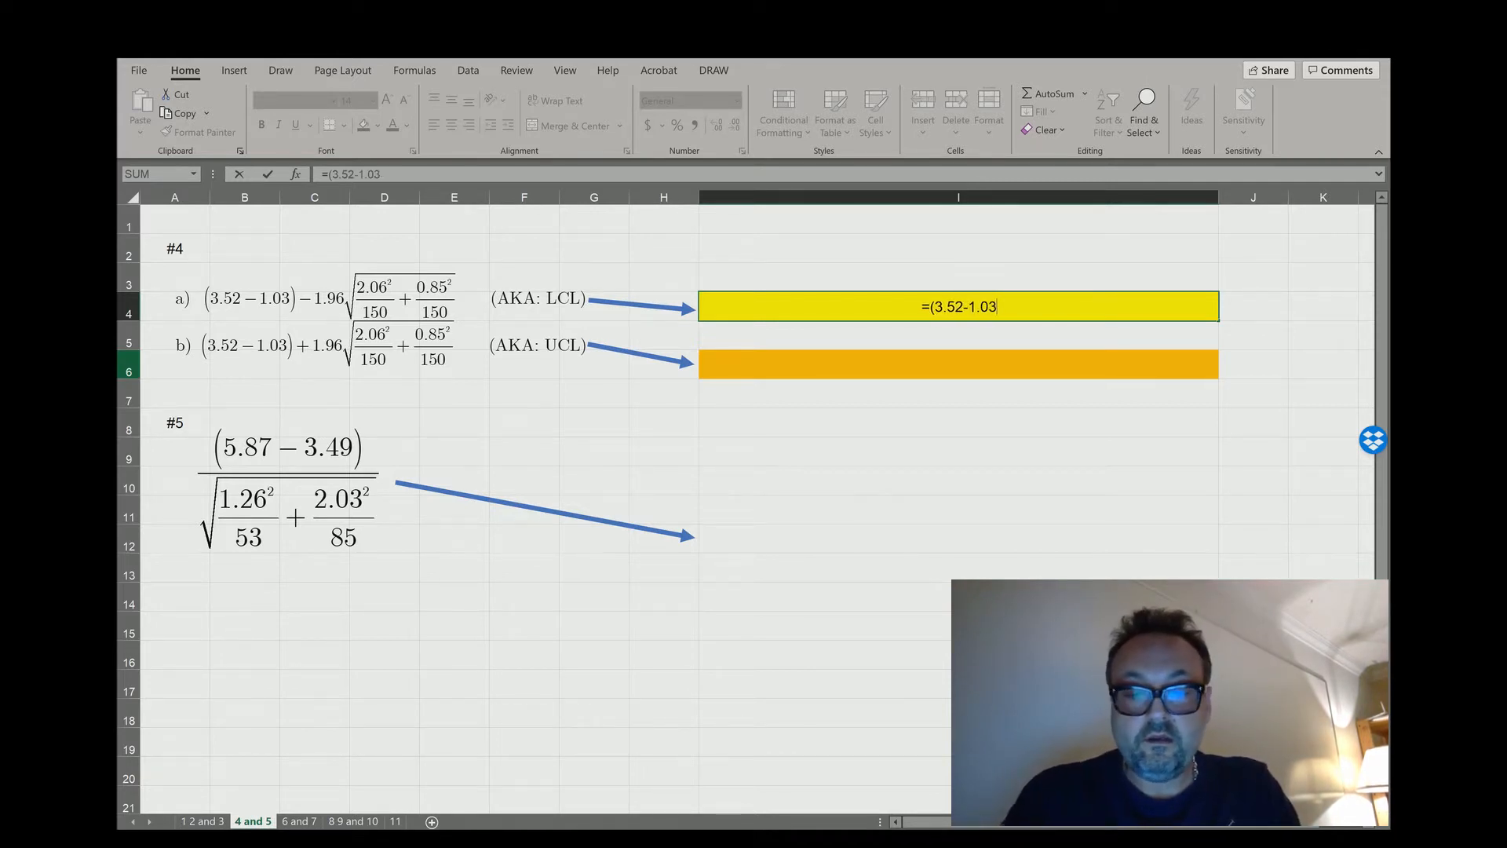
type(")")
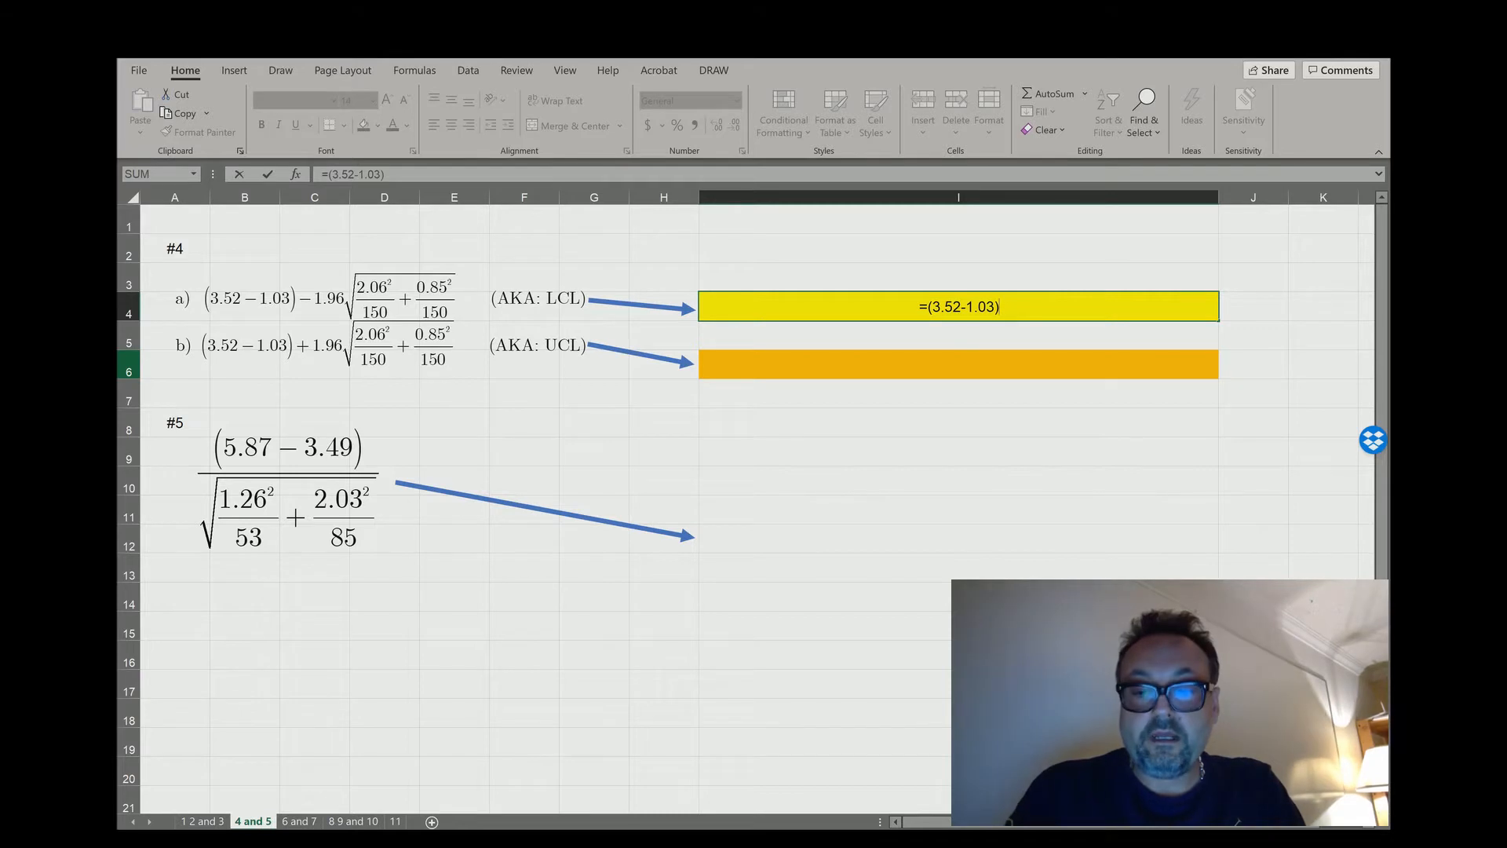
type("-1.96")
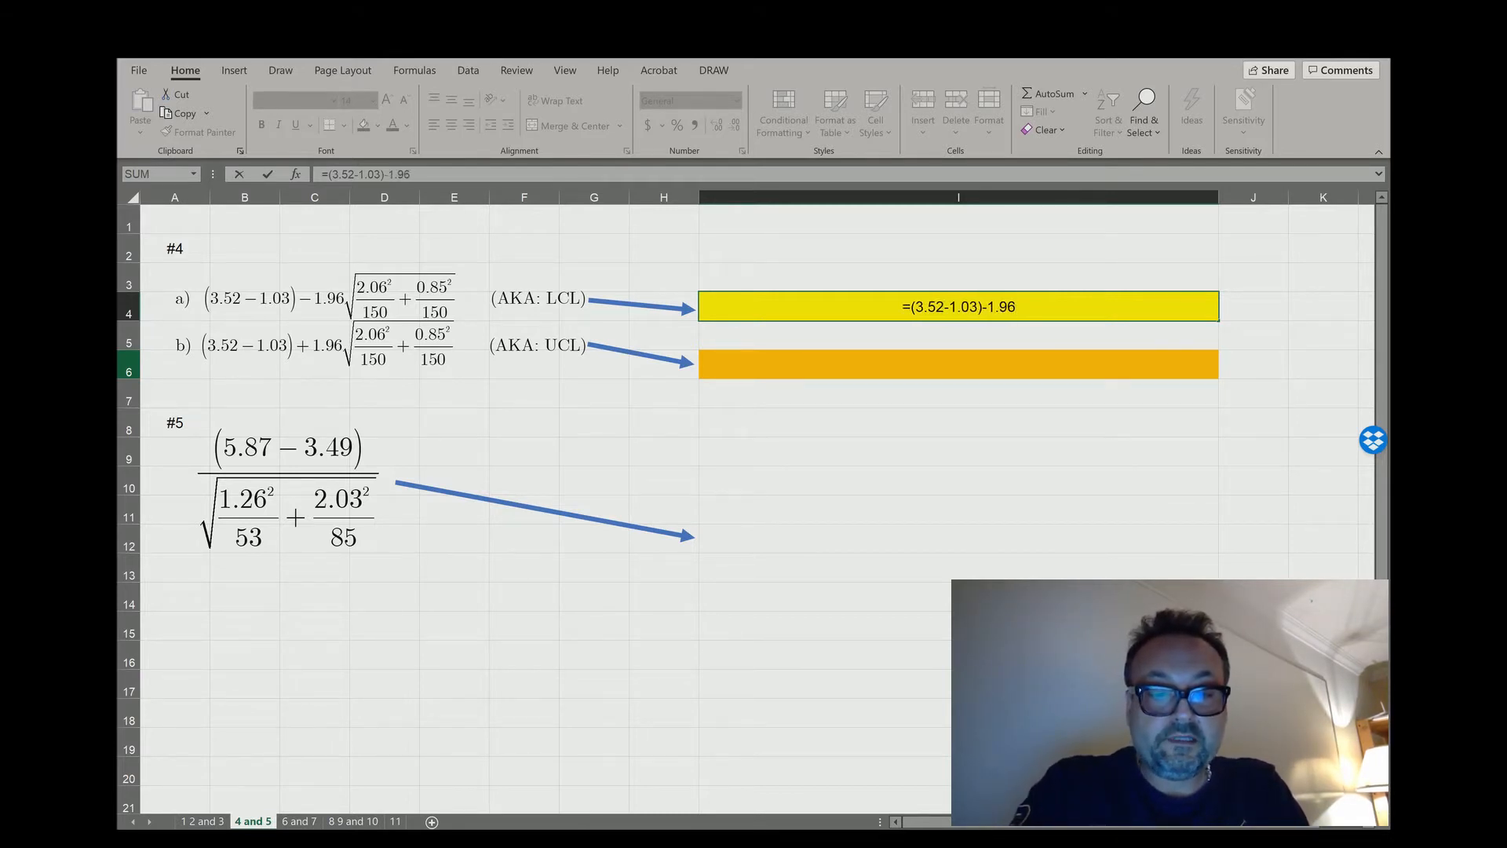
type("*")
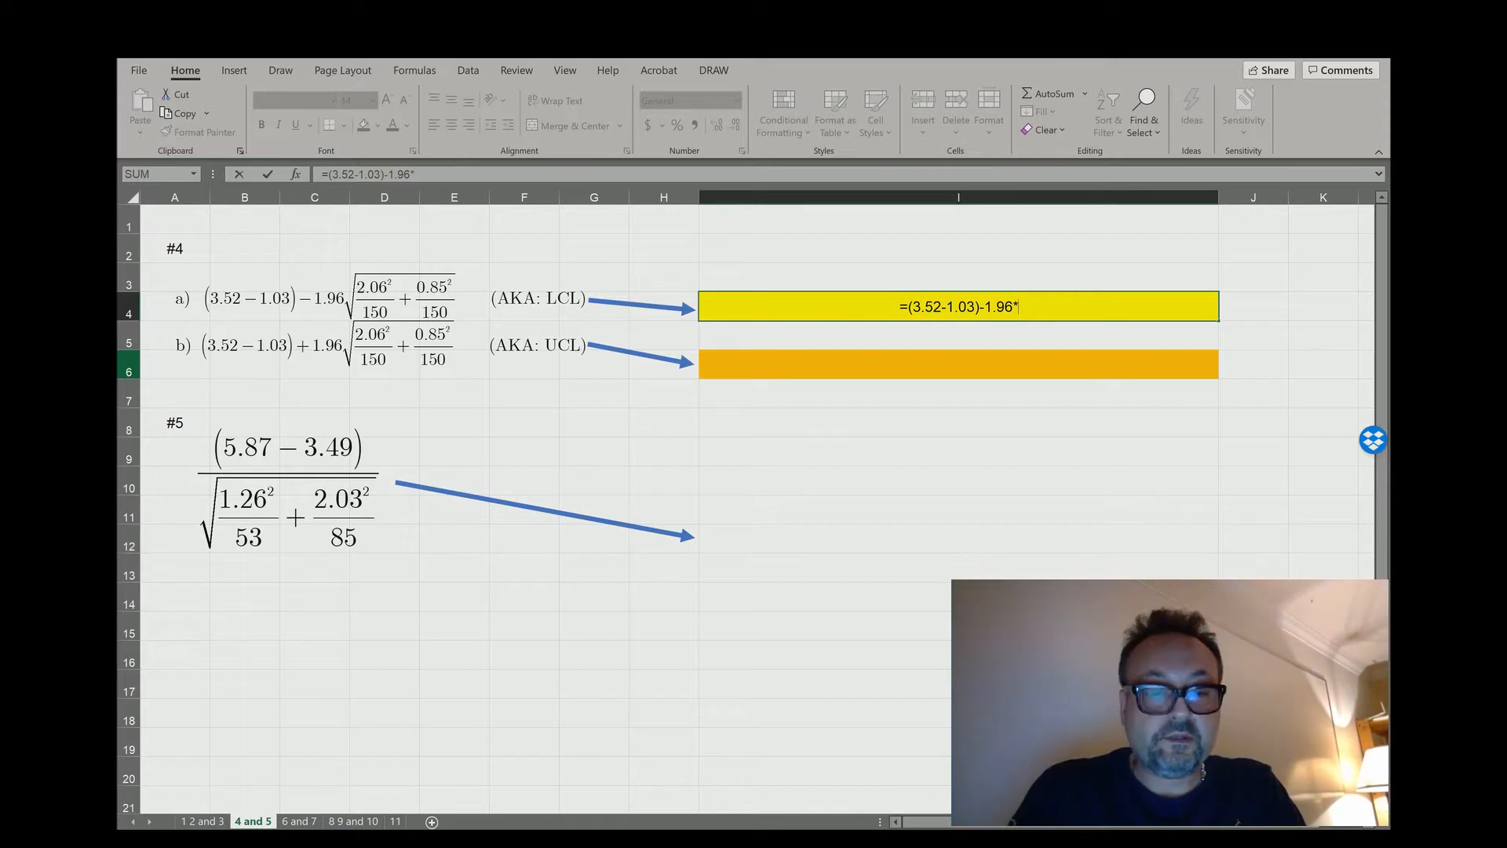
type("s")
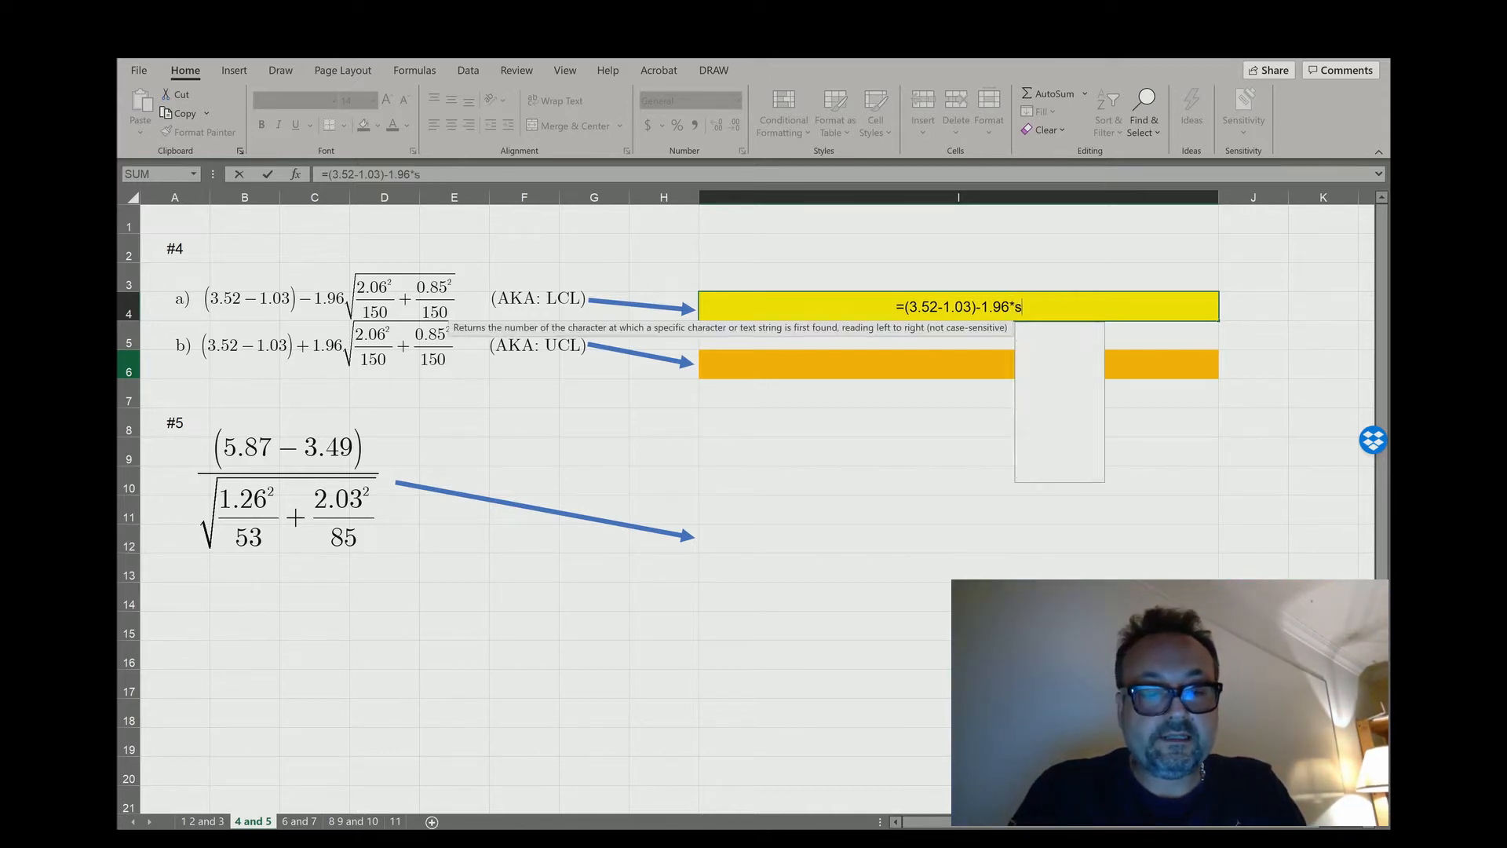
type("qrt(")
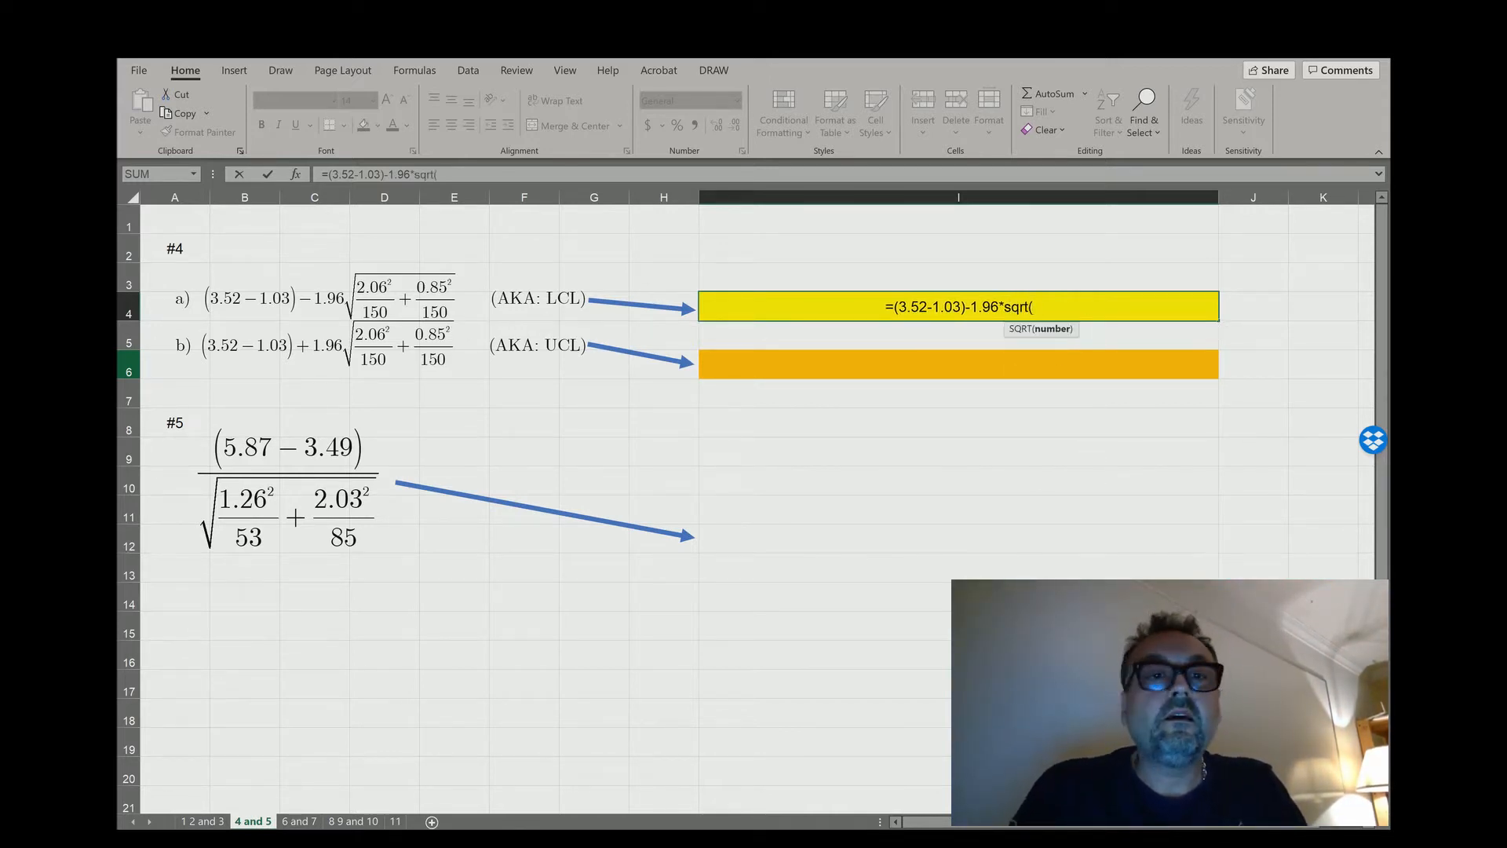
type("2.0")
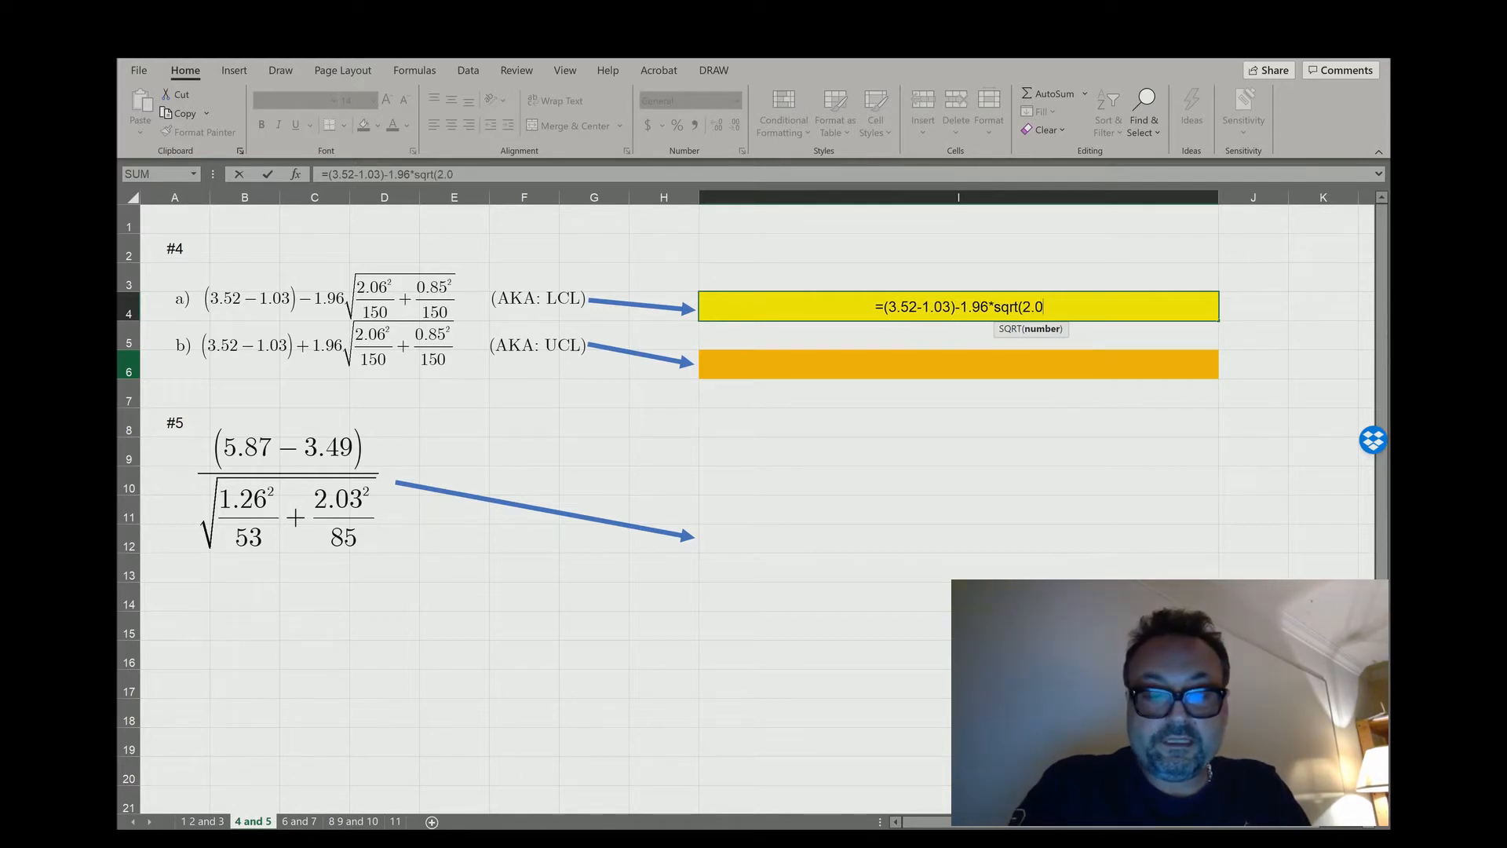
type("6^2/")
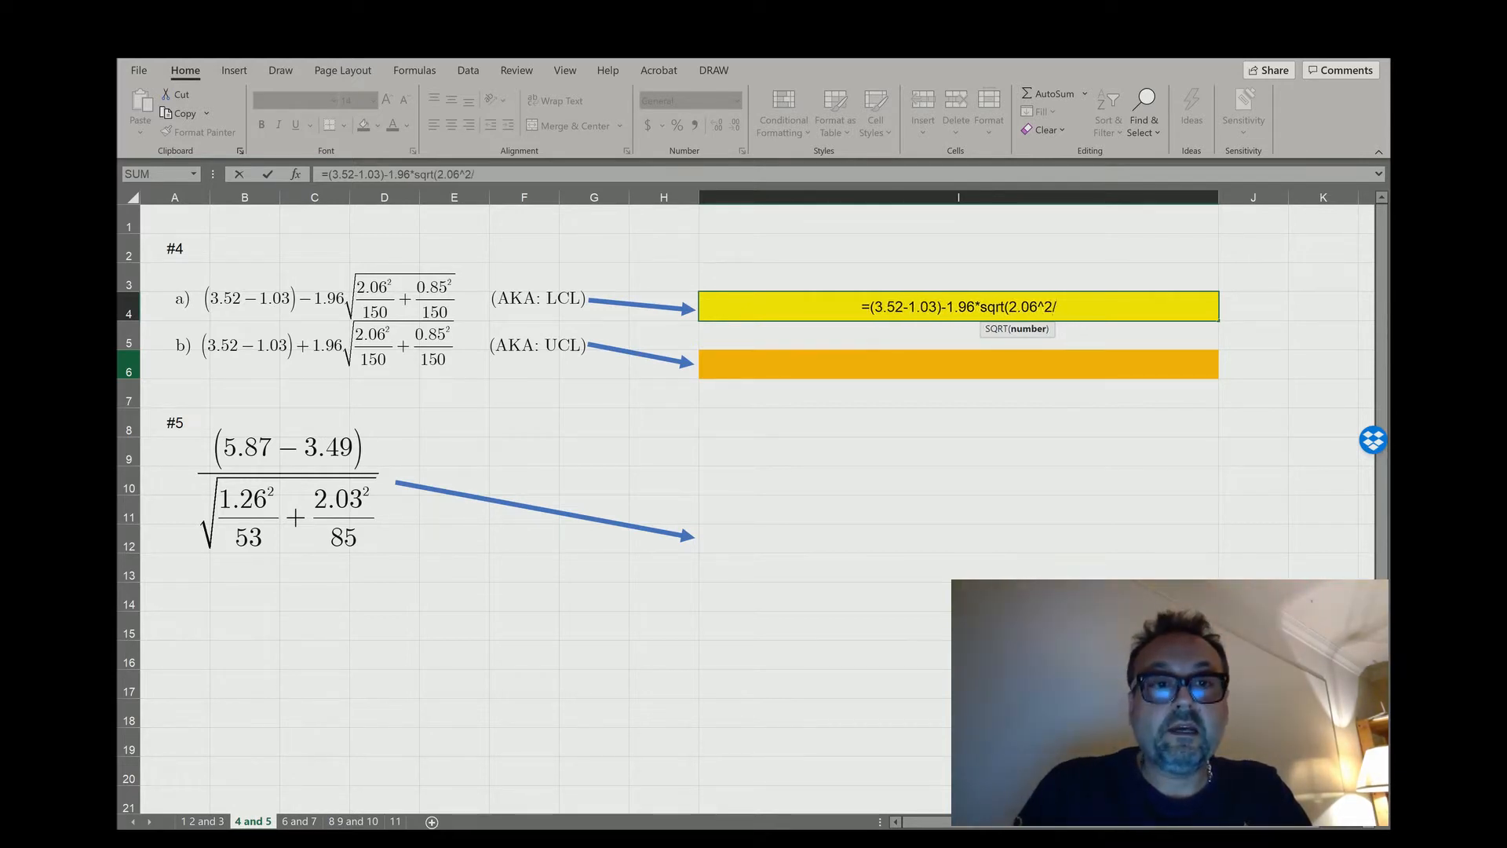
type("150")
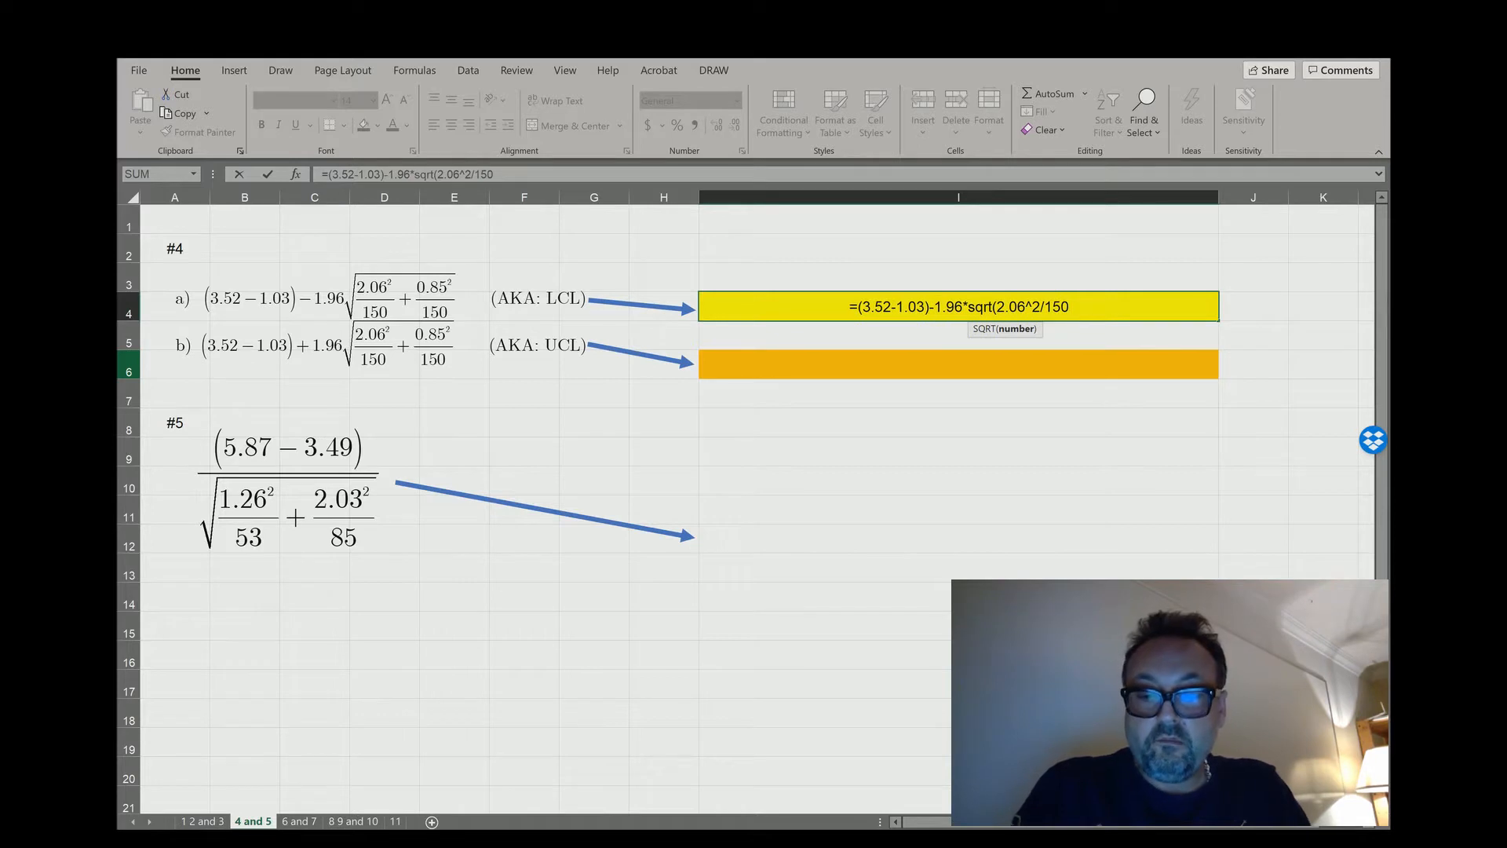
type("+")
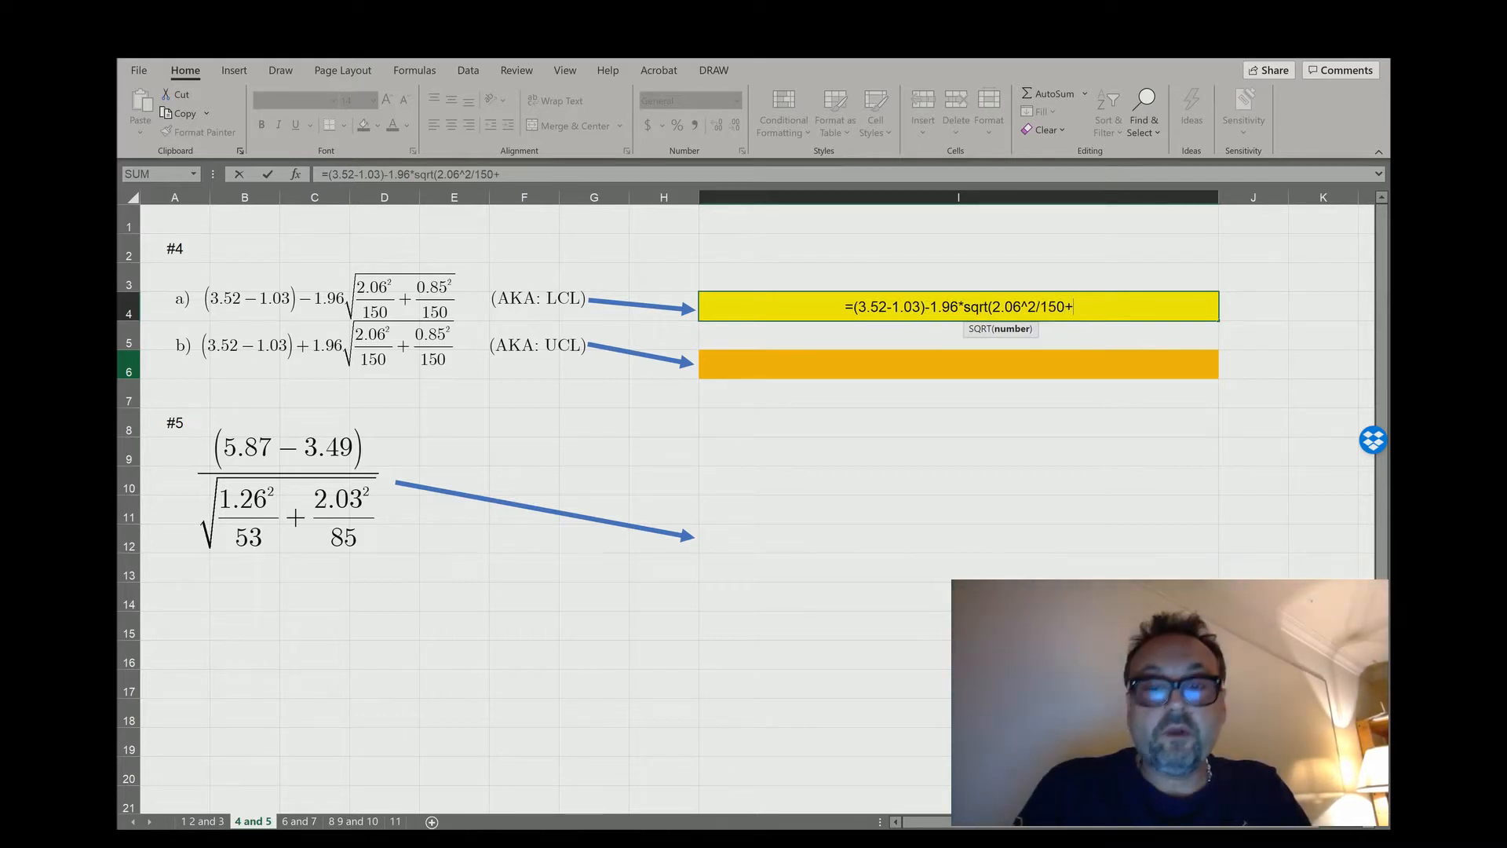
type(".85")
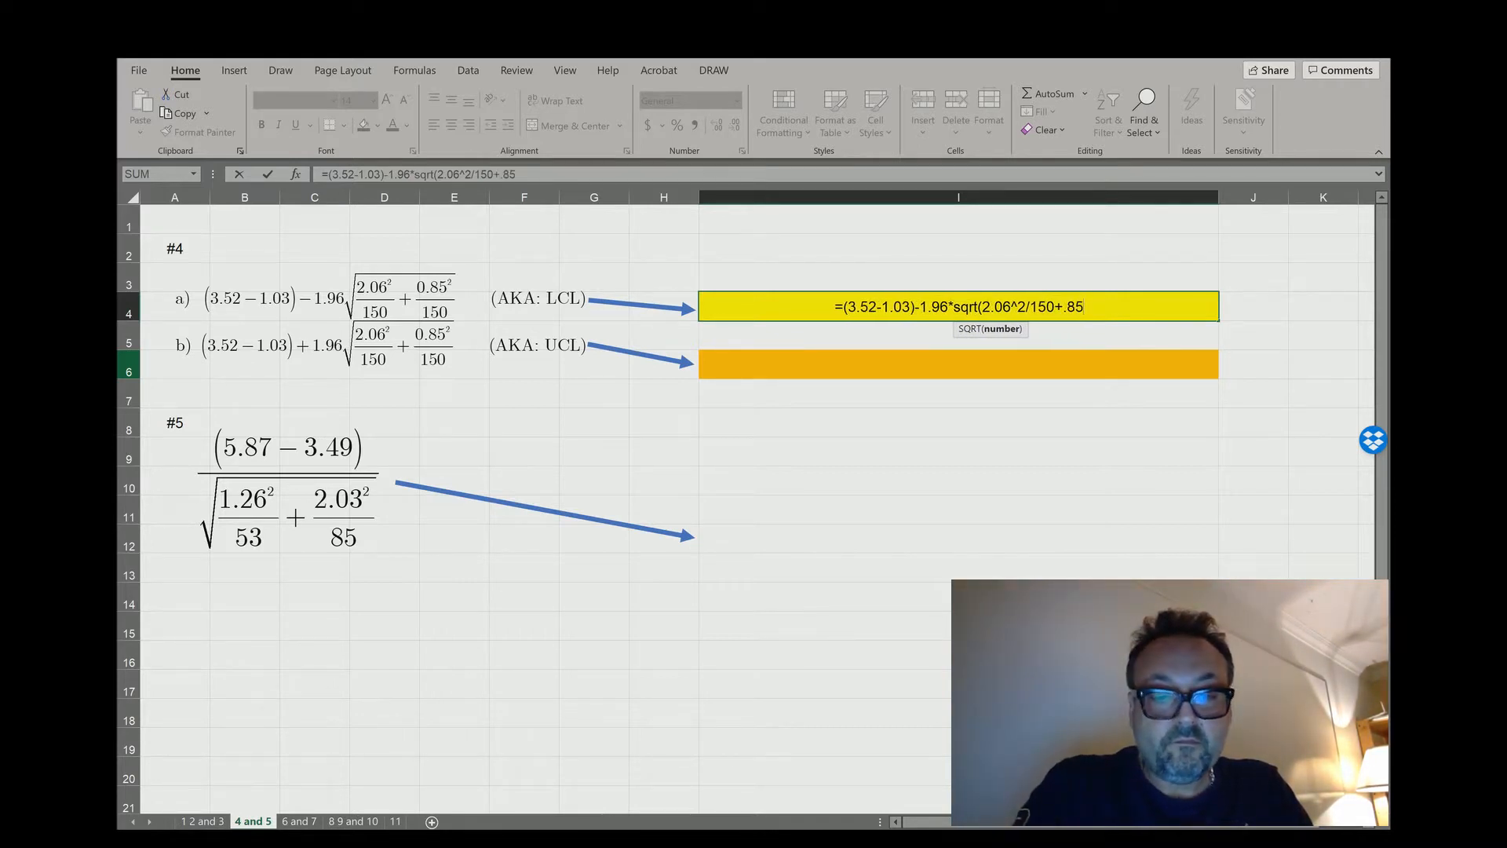
type("^2/1")
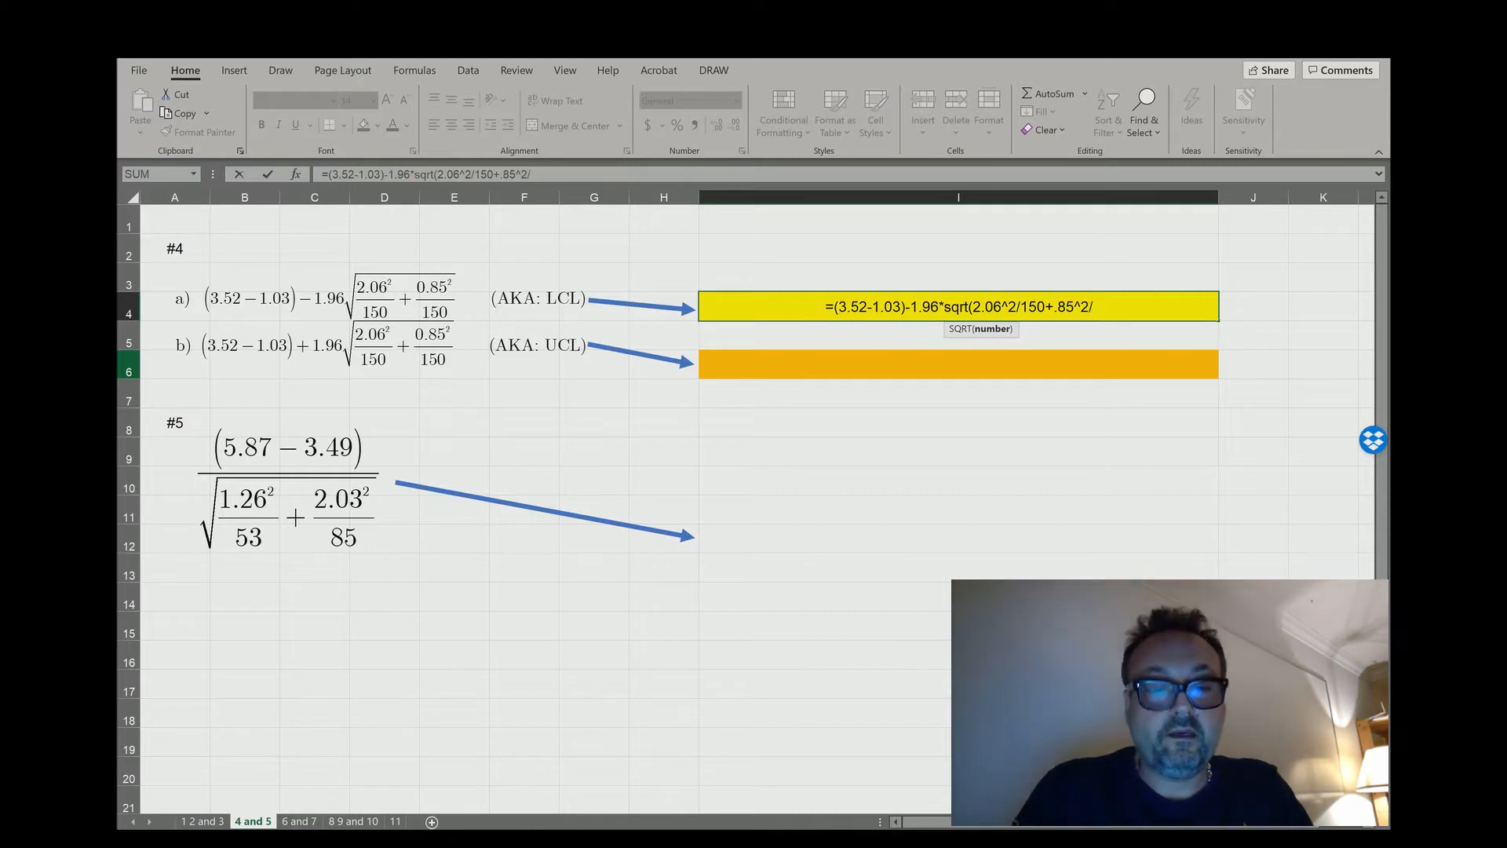
type("50)")
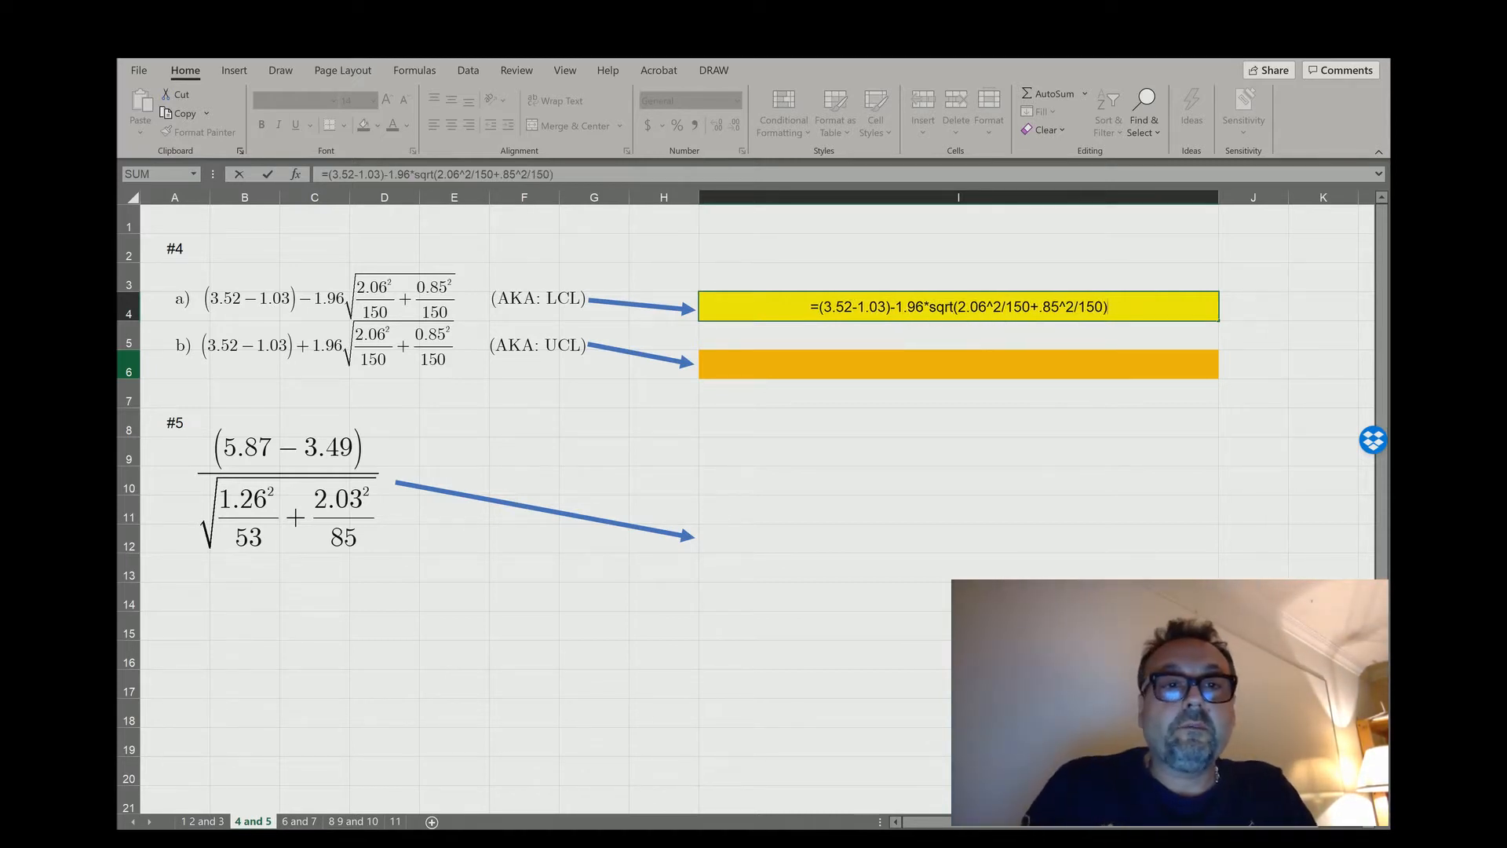
key("Return")
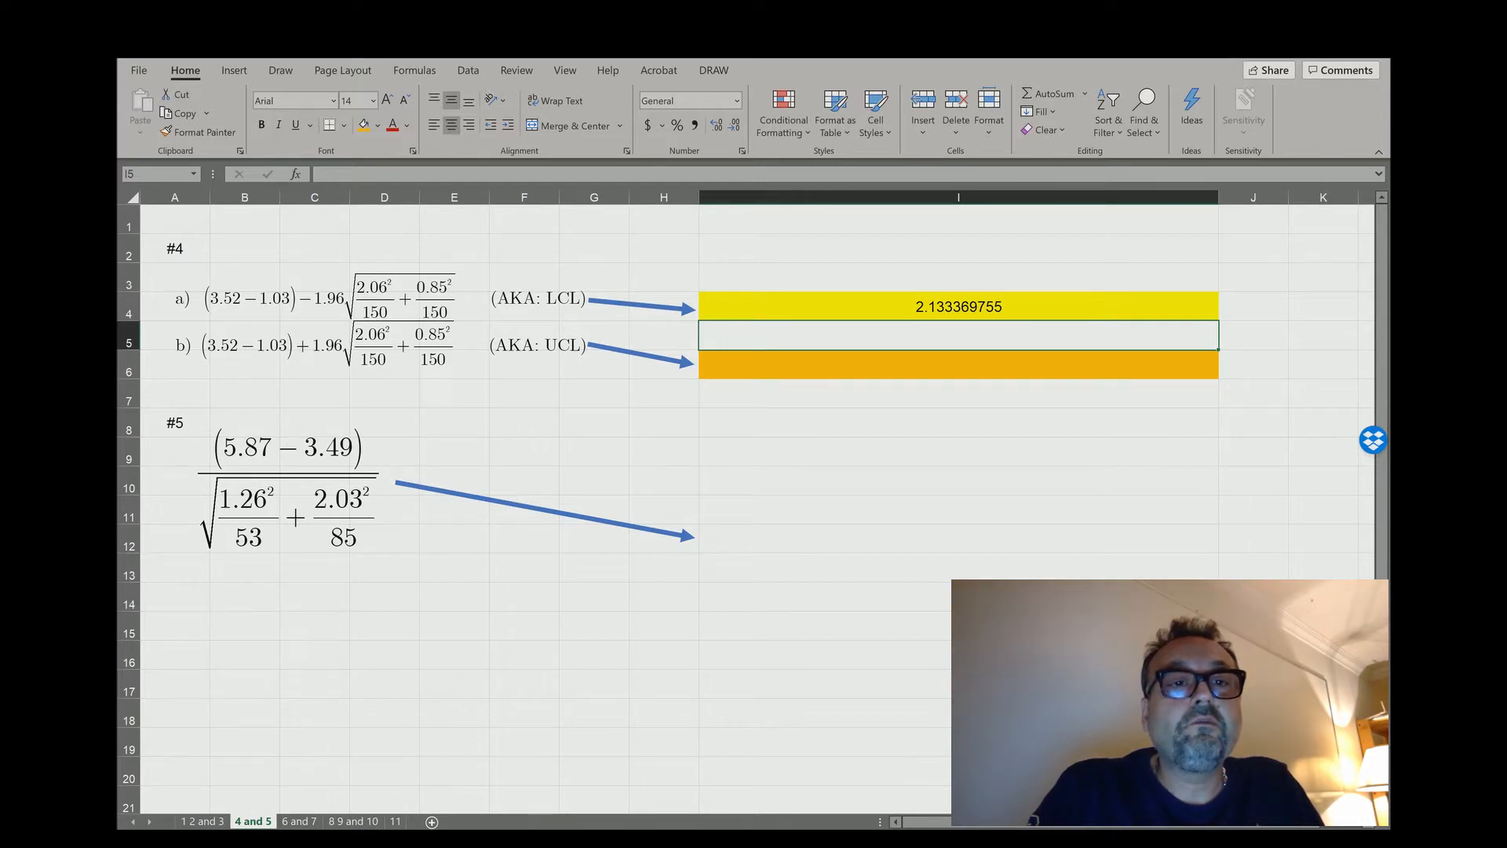
- Copy the full formula text from the yellow LCL cell I4 into the orange UCL cell I6
double_click(946, 307)
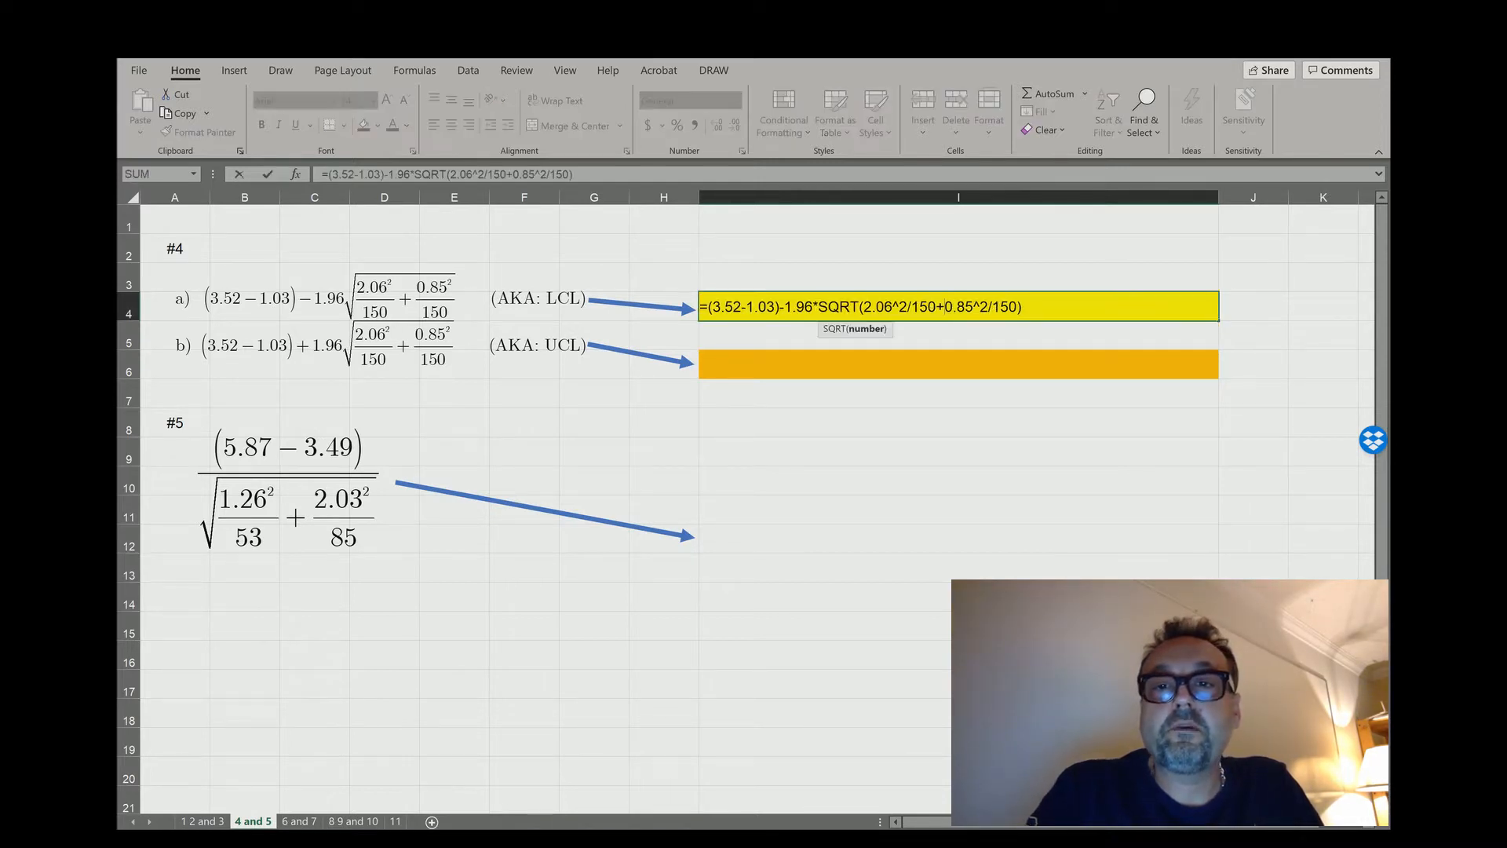
left_click_drag(1024, 307, 700, 307)
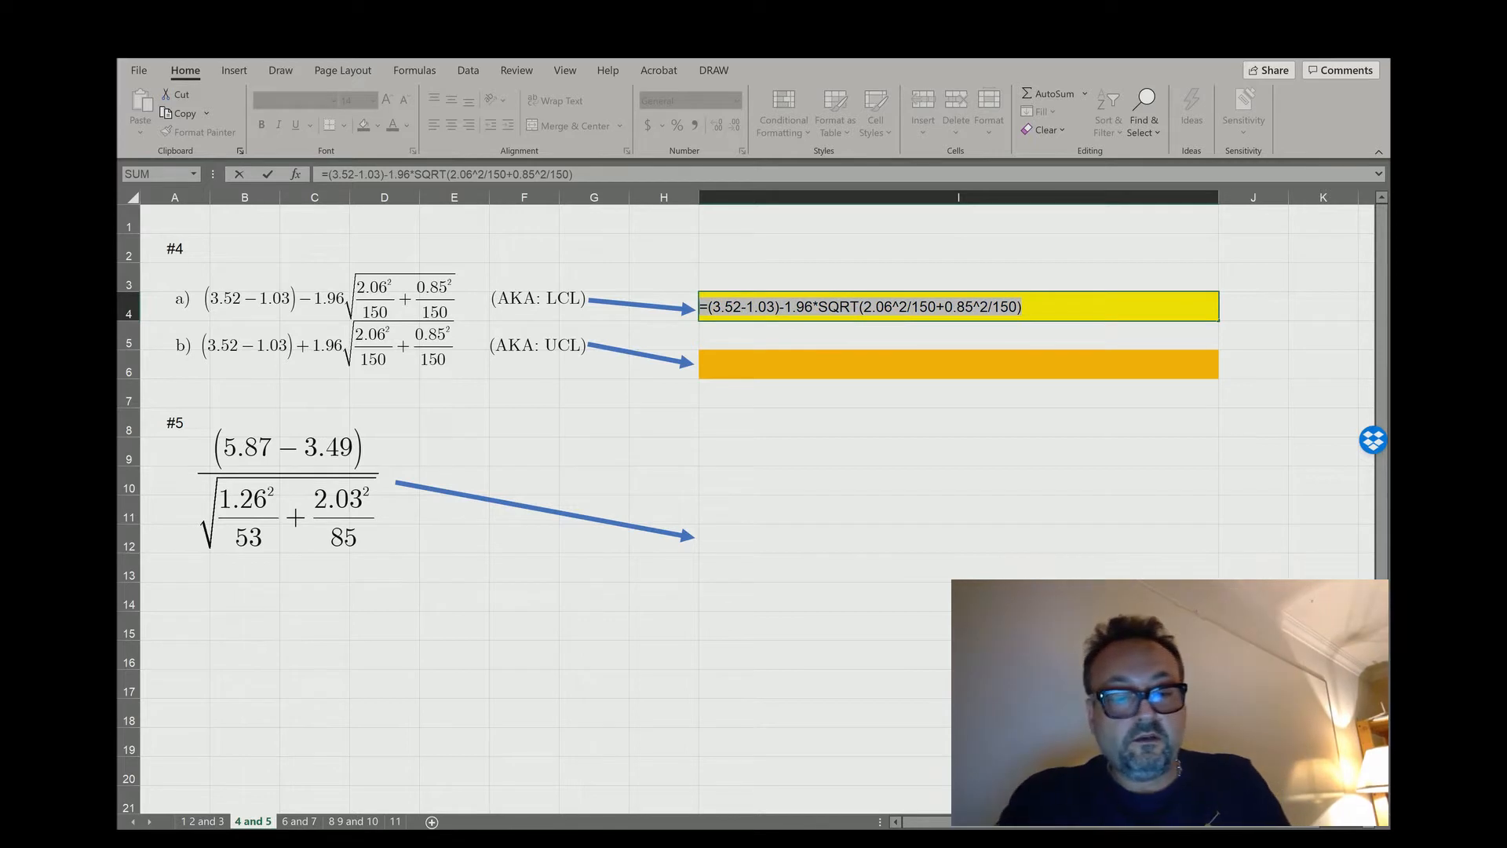
key("ctrl+c")
key("Return")
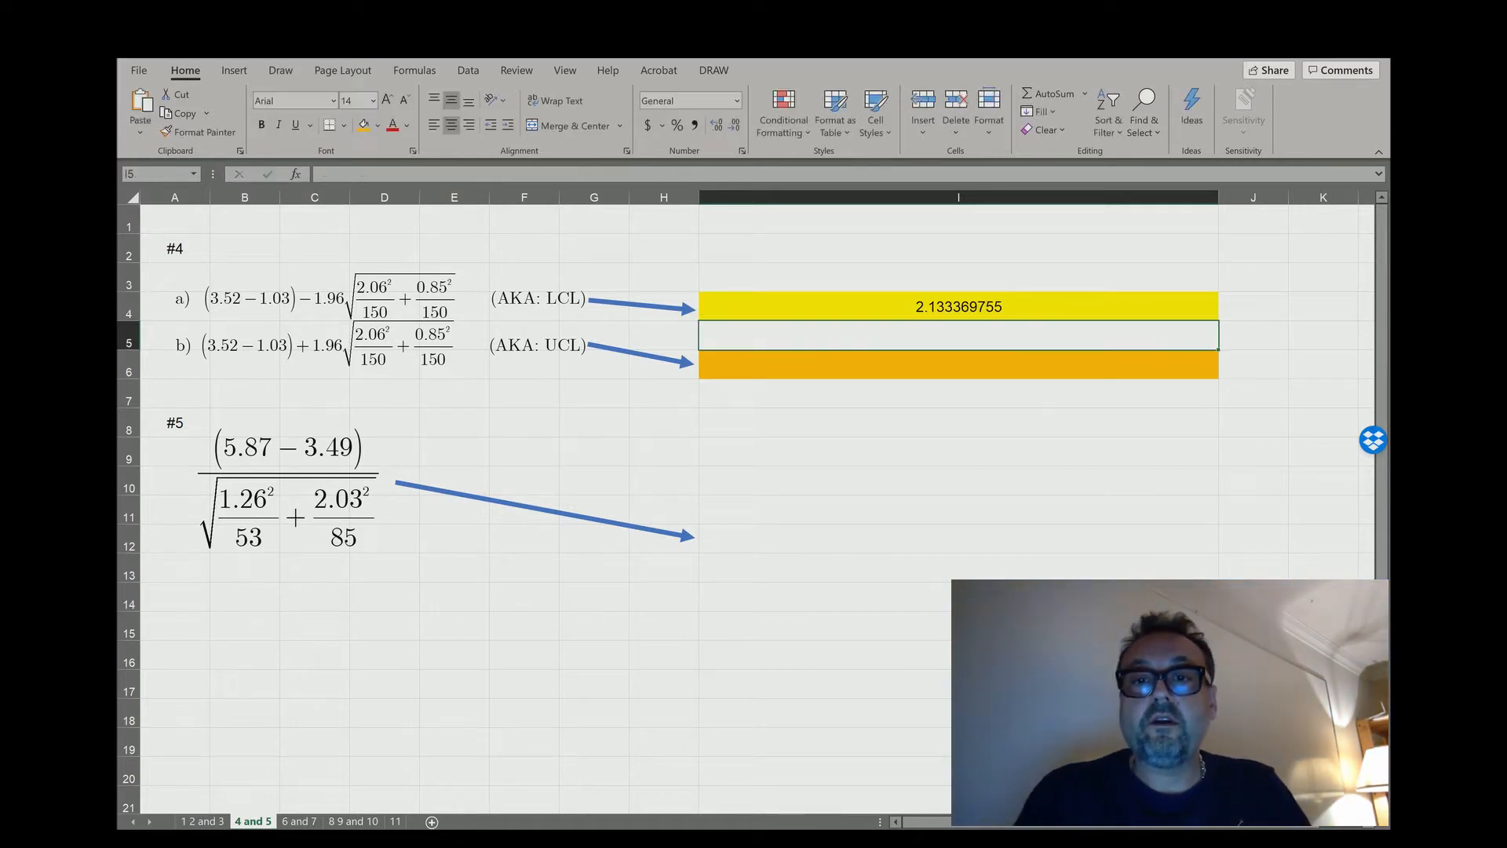
key("Down")
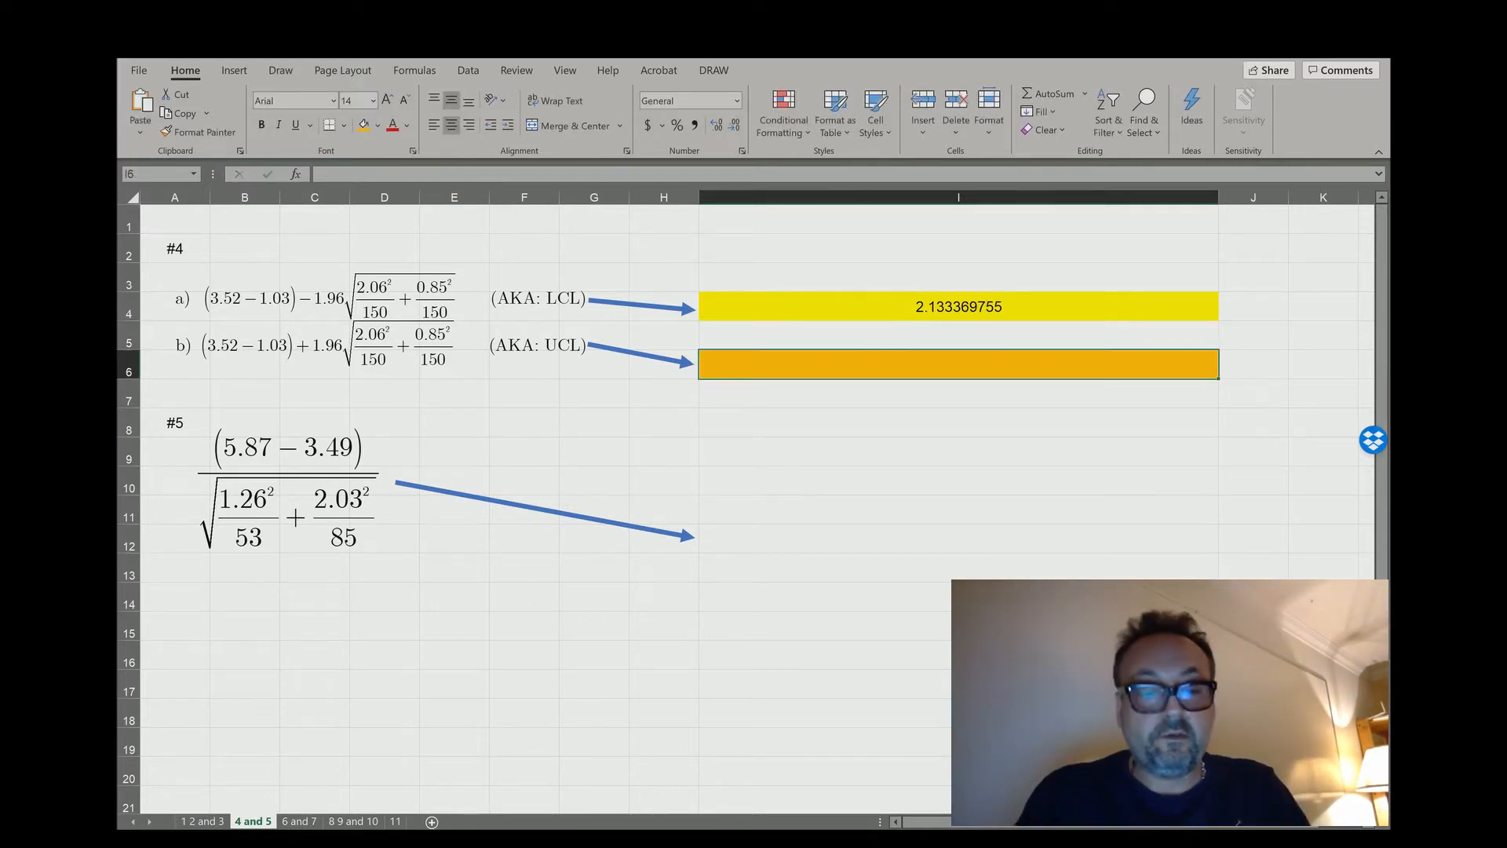
key("ctrl+v")
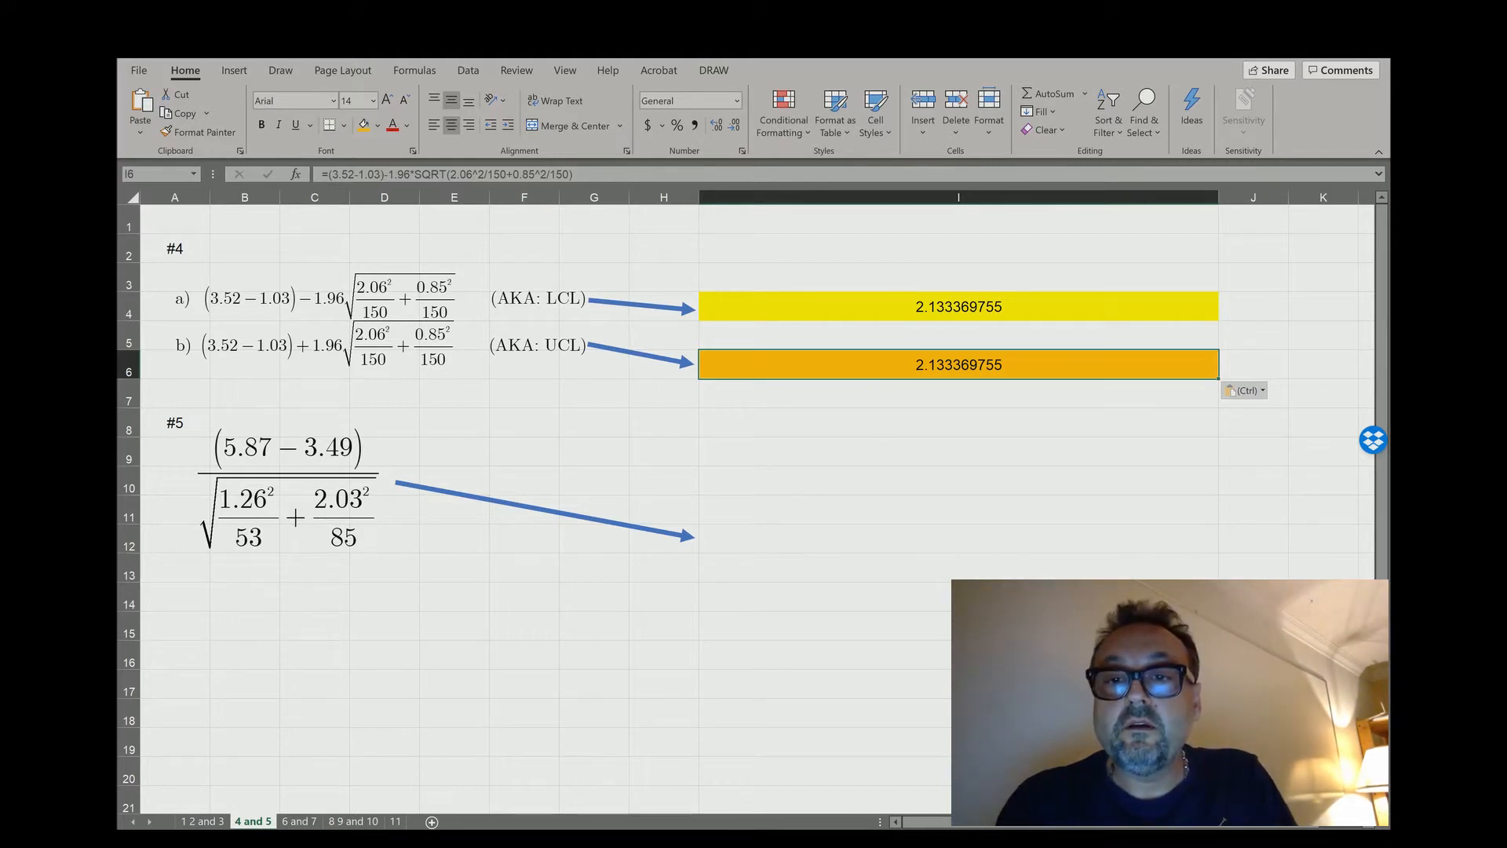
- Change the minus sign before 1.96 to a plus sign in the formula in cell I6
key("F2")
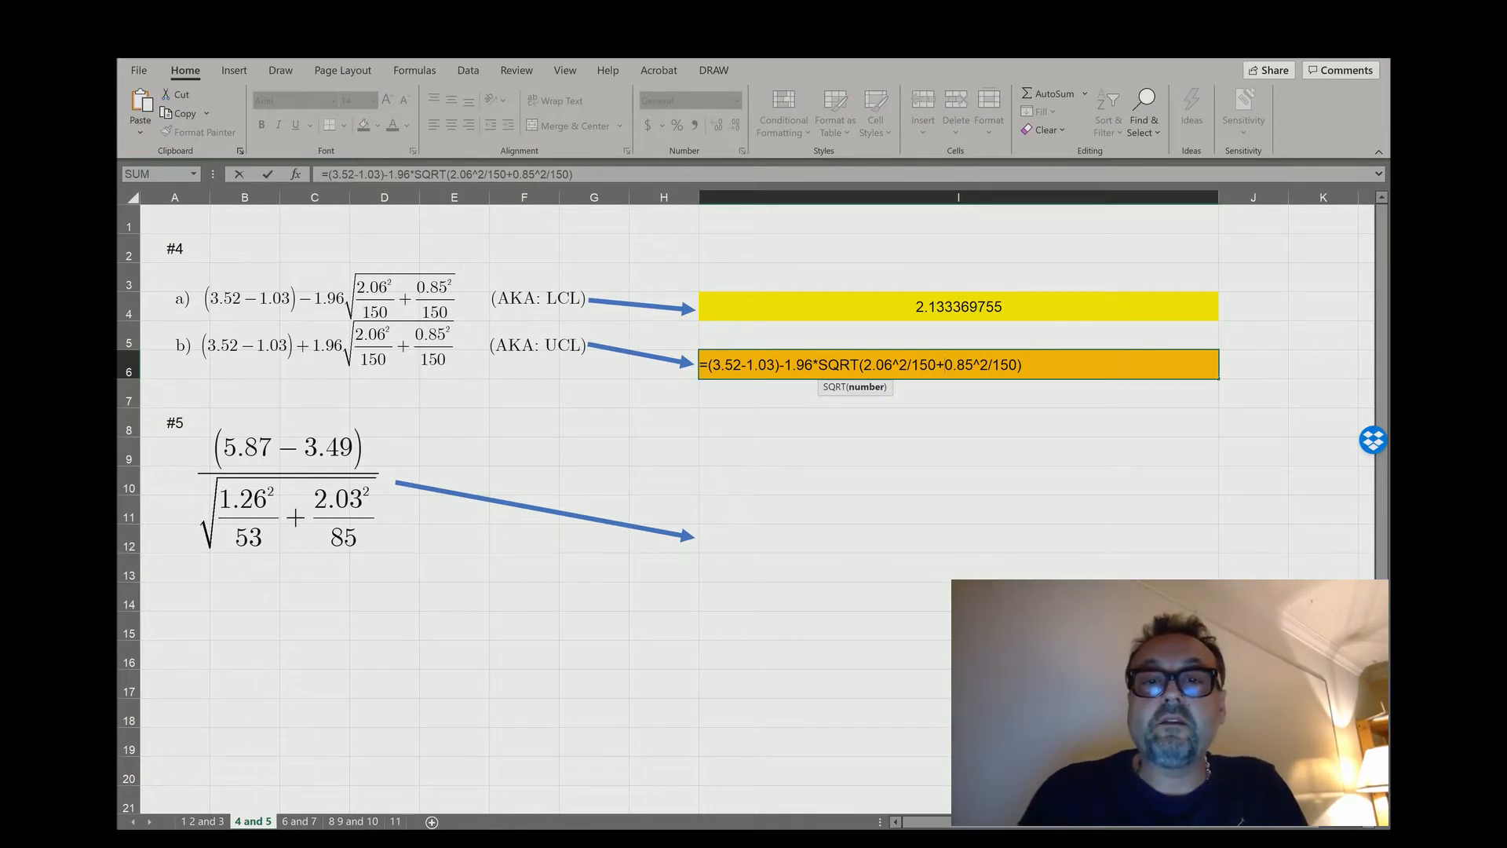
left_click(786, 365)
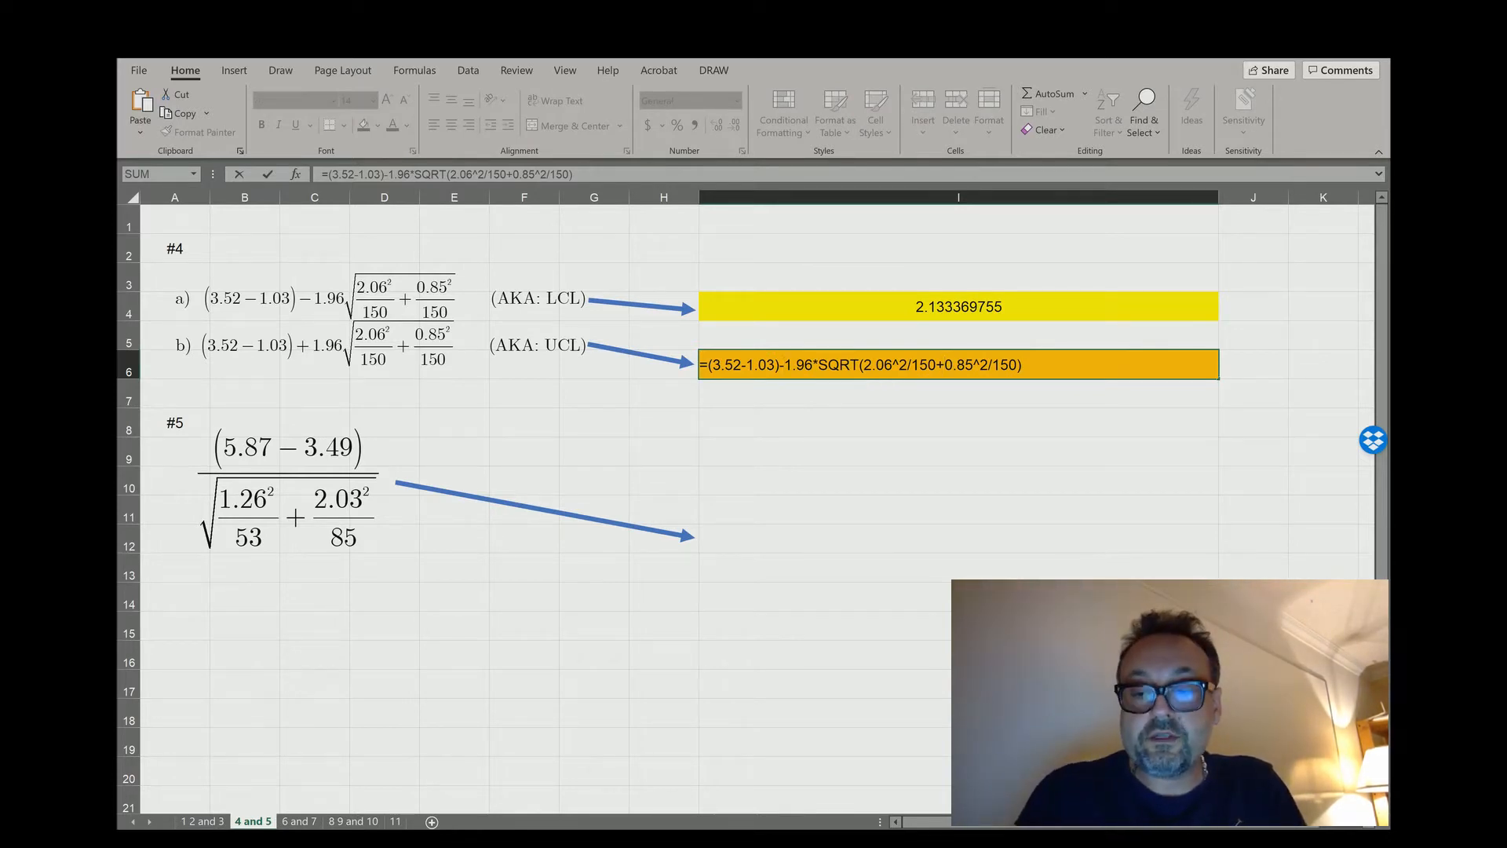
key("BackSpace")
type("+")
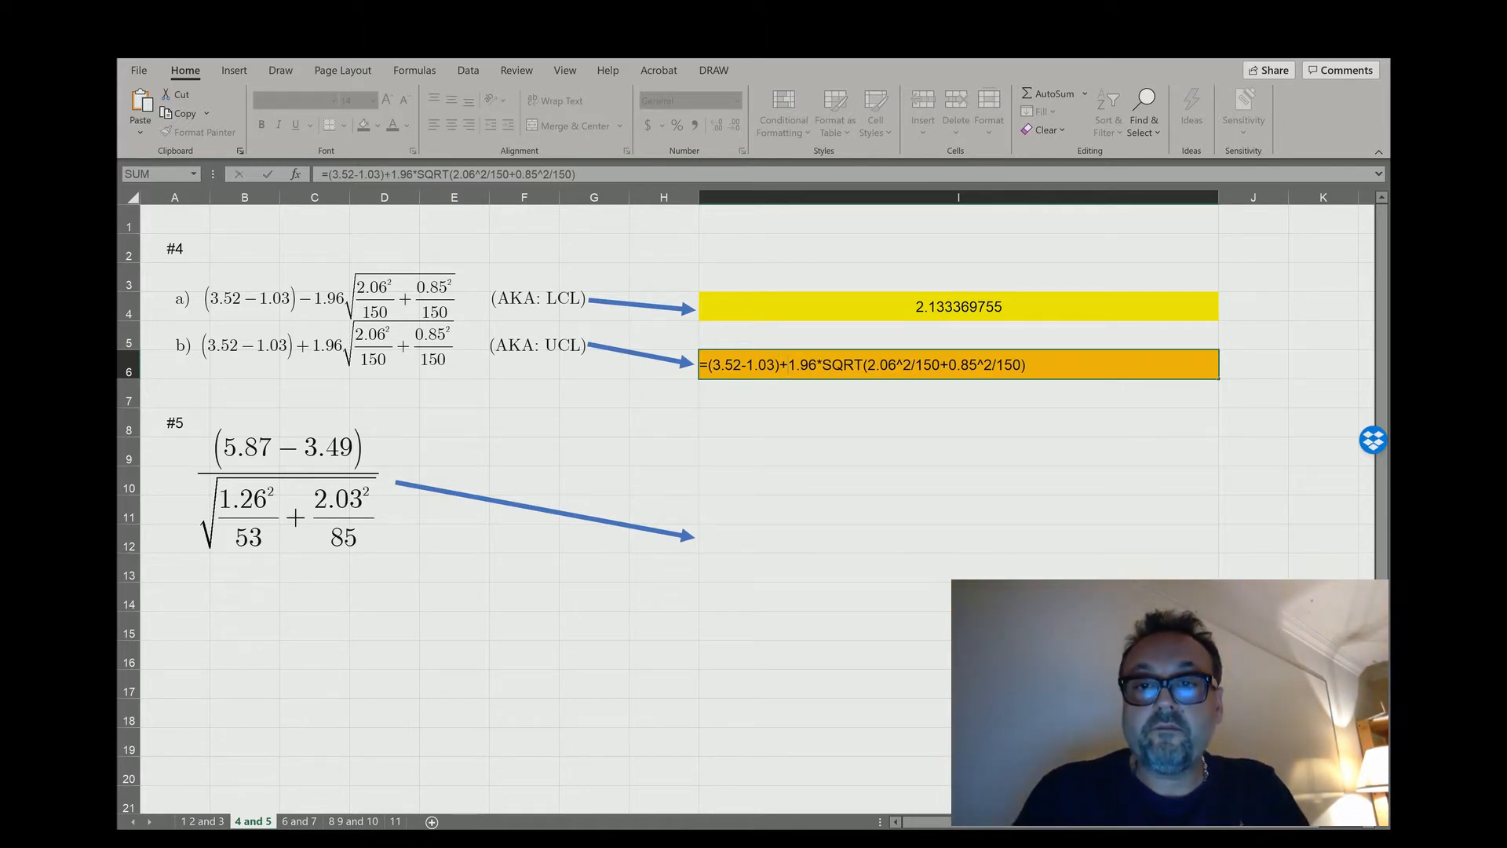
key("Return")
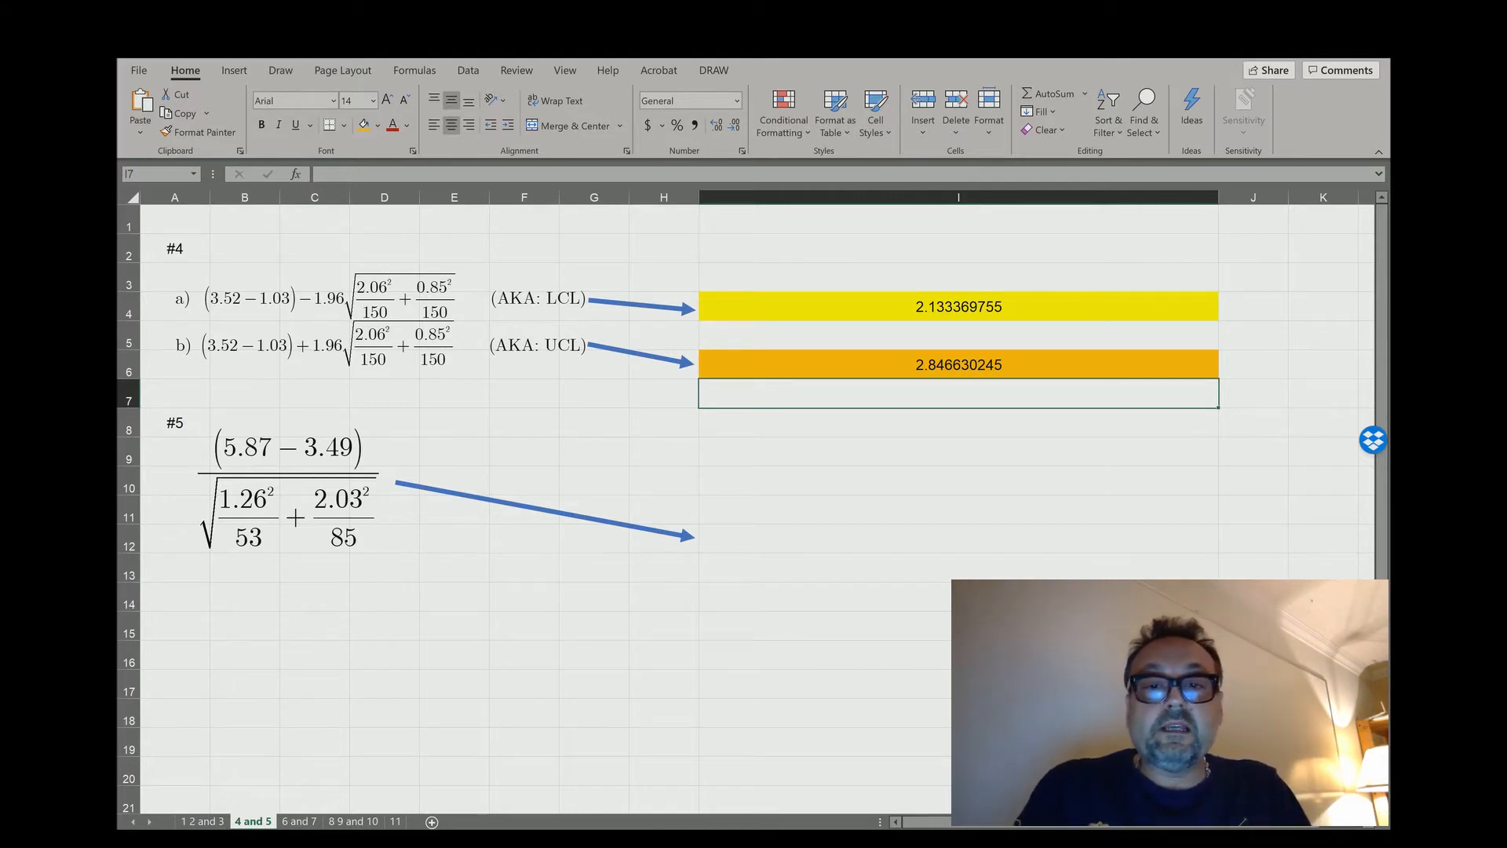
- Enter the formula =(5.87-3.49)/sqrt(1.26^2/53+2.03^2/85) for problem #5 in cell I12
left_click(959, 539)
type("=")
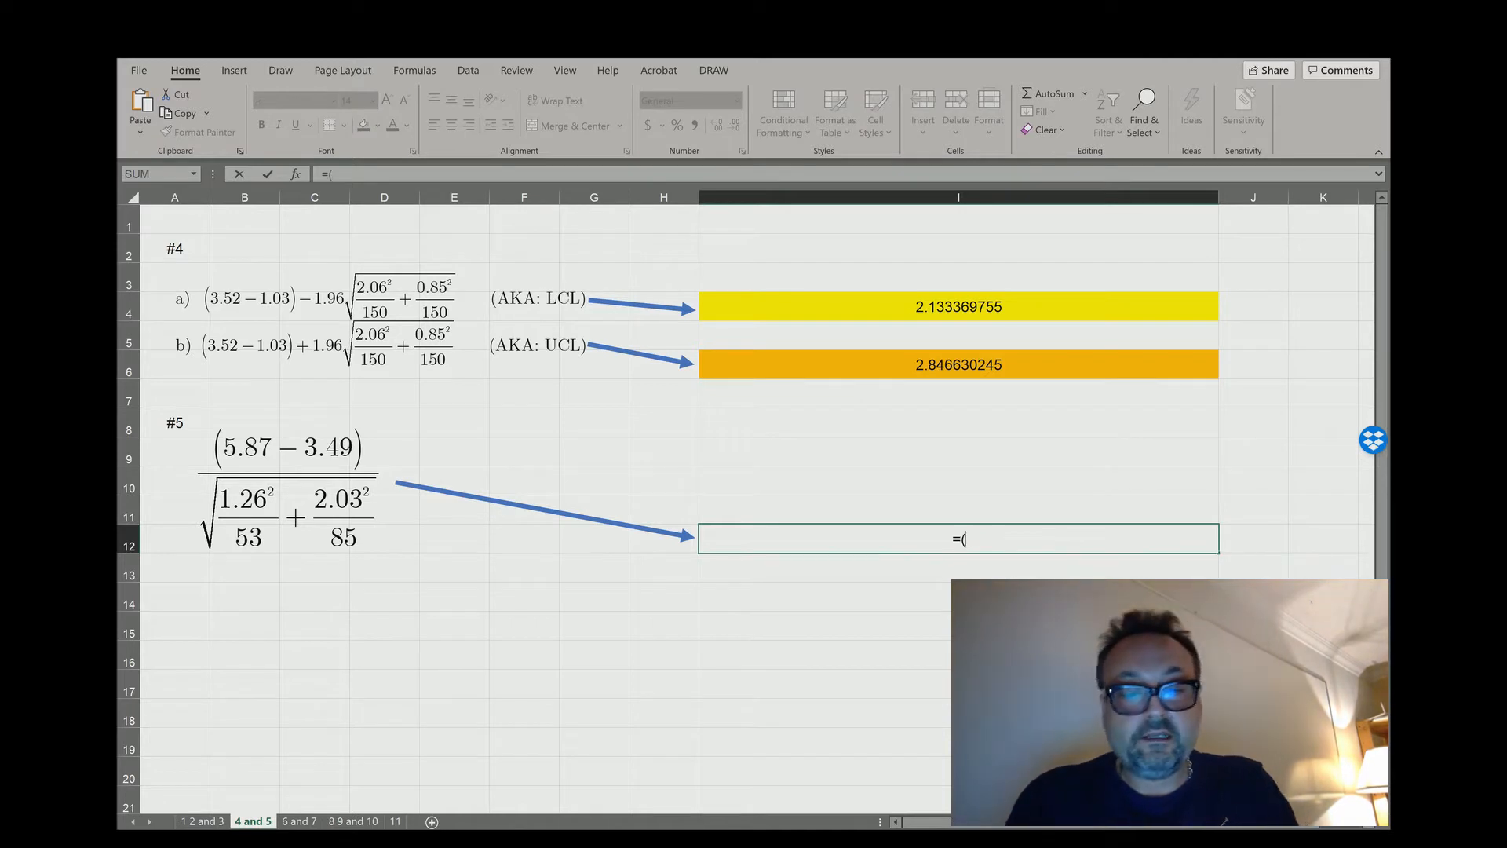
type("(5.87-")
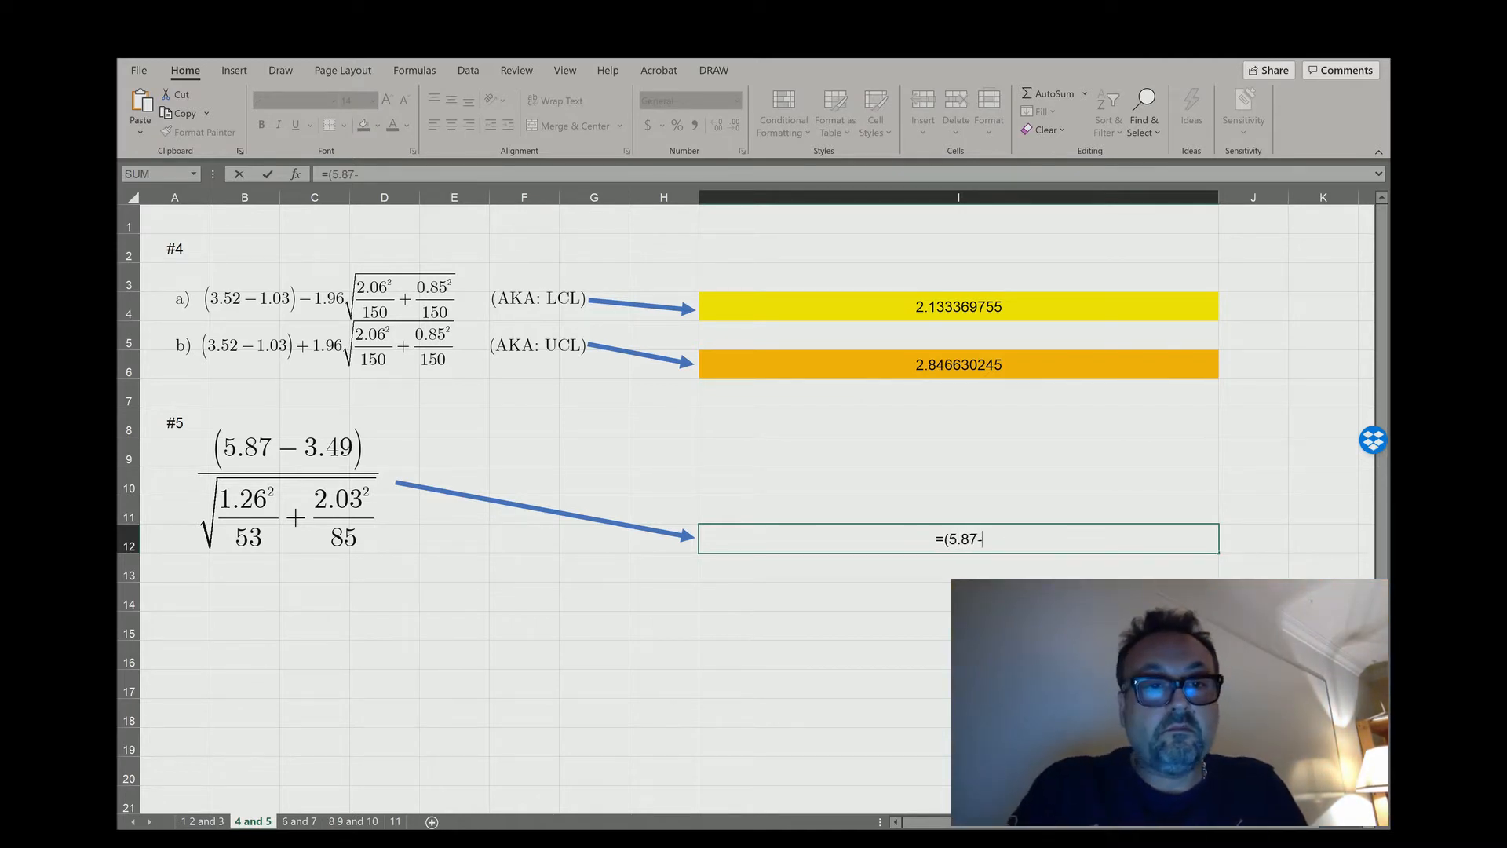
type("3.")
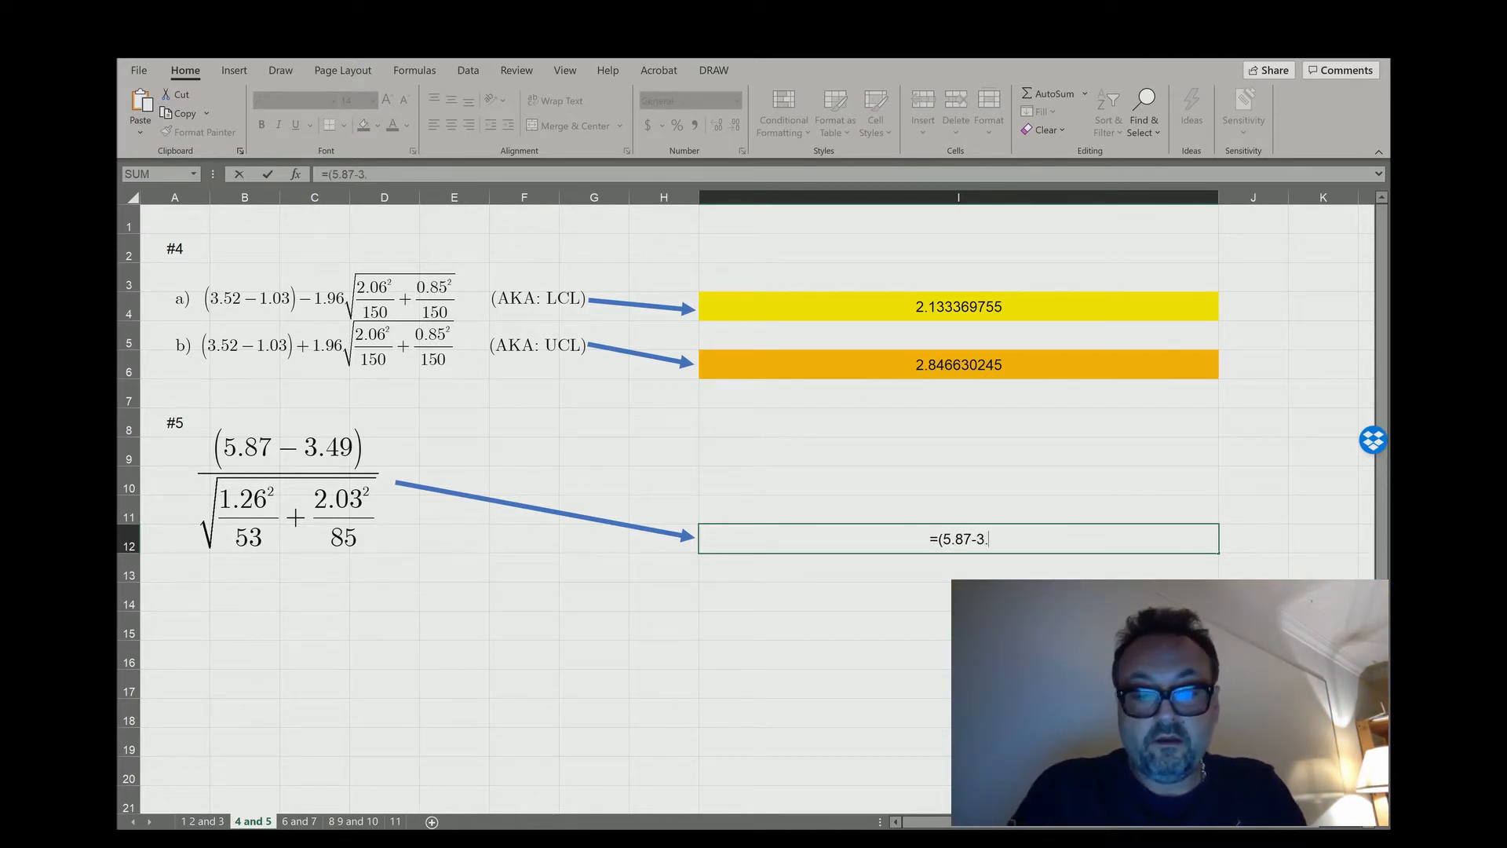
type("49)")
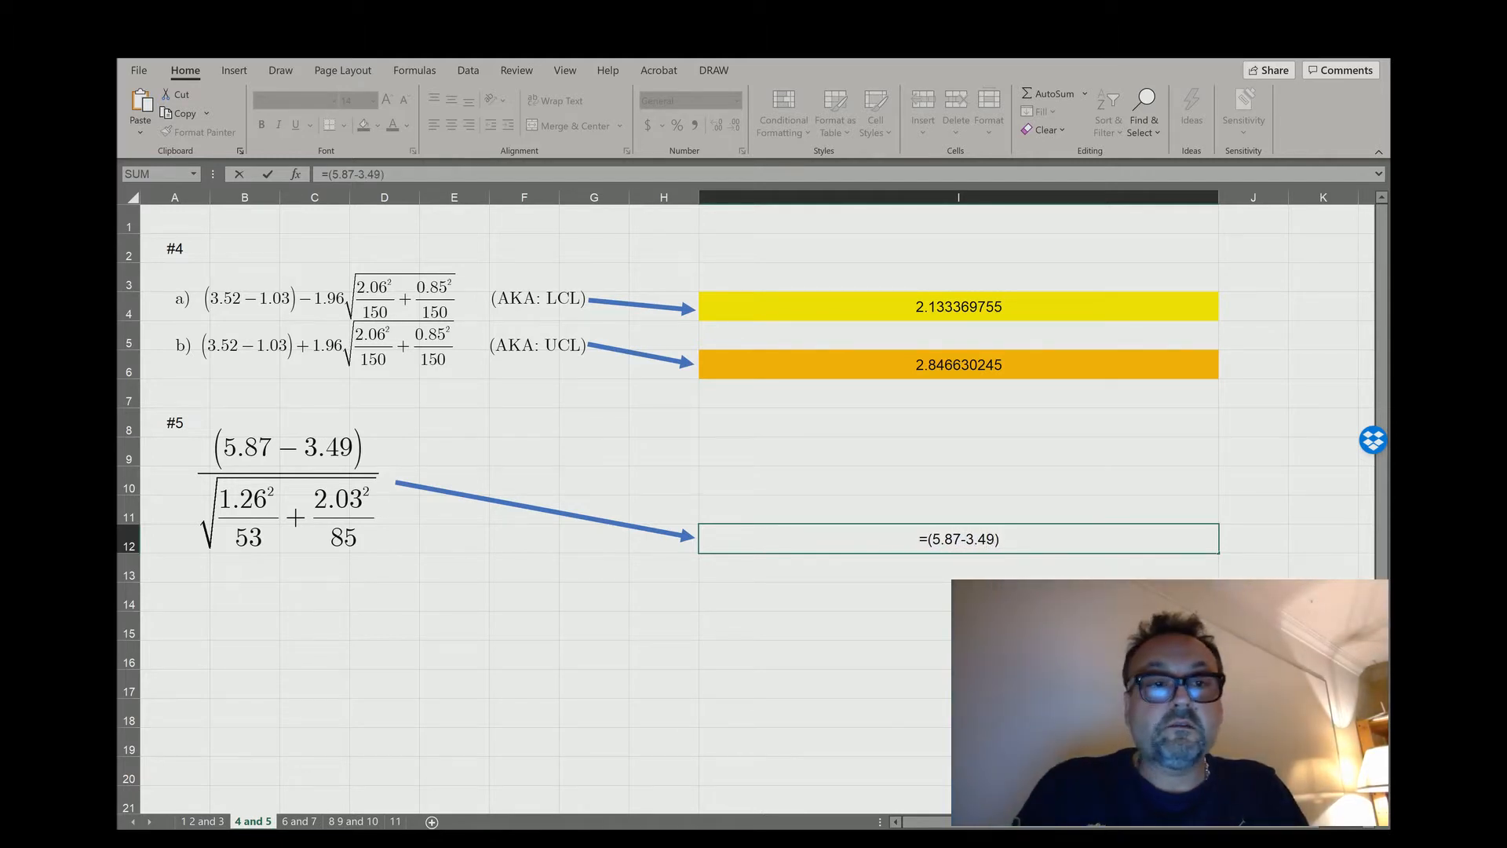
type("/")
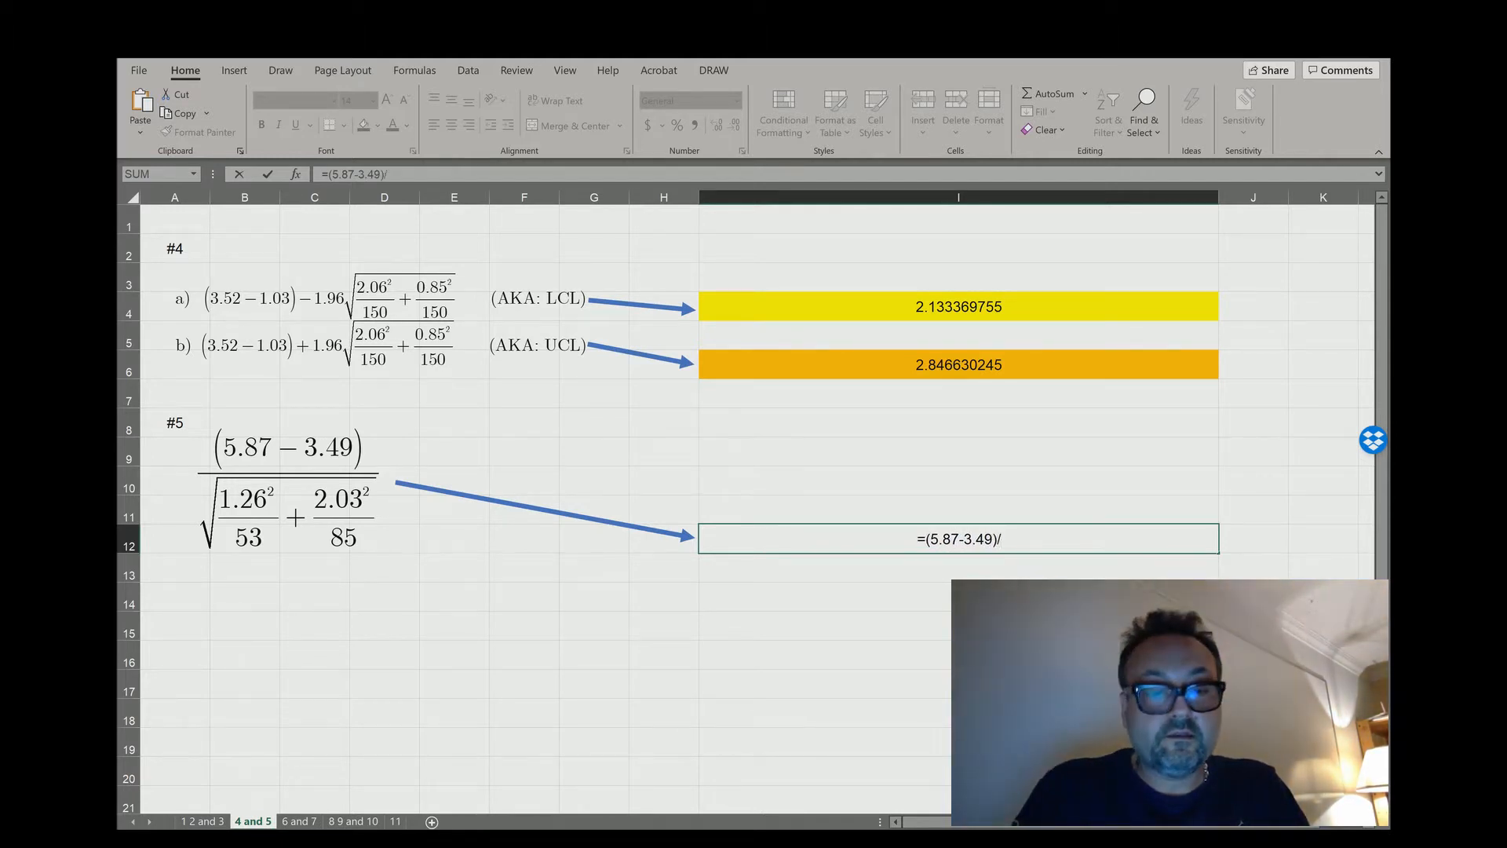
type("sqrt(")
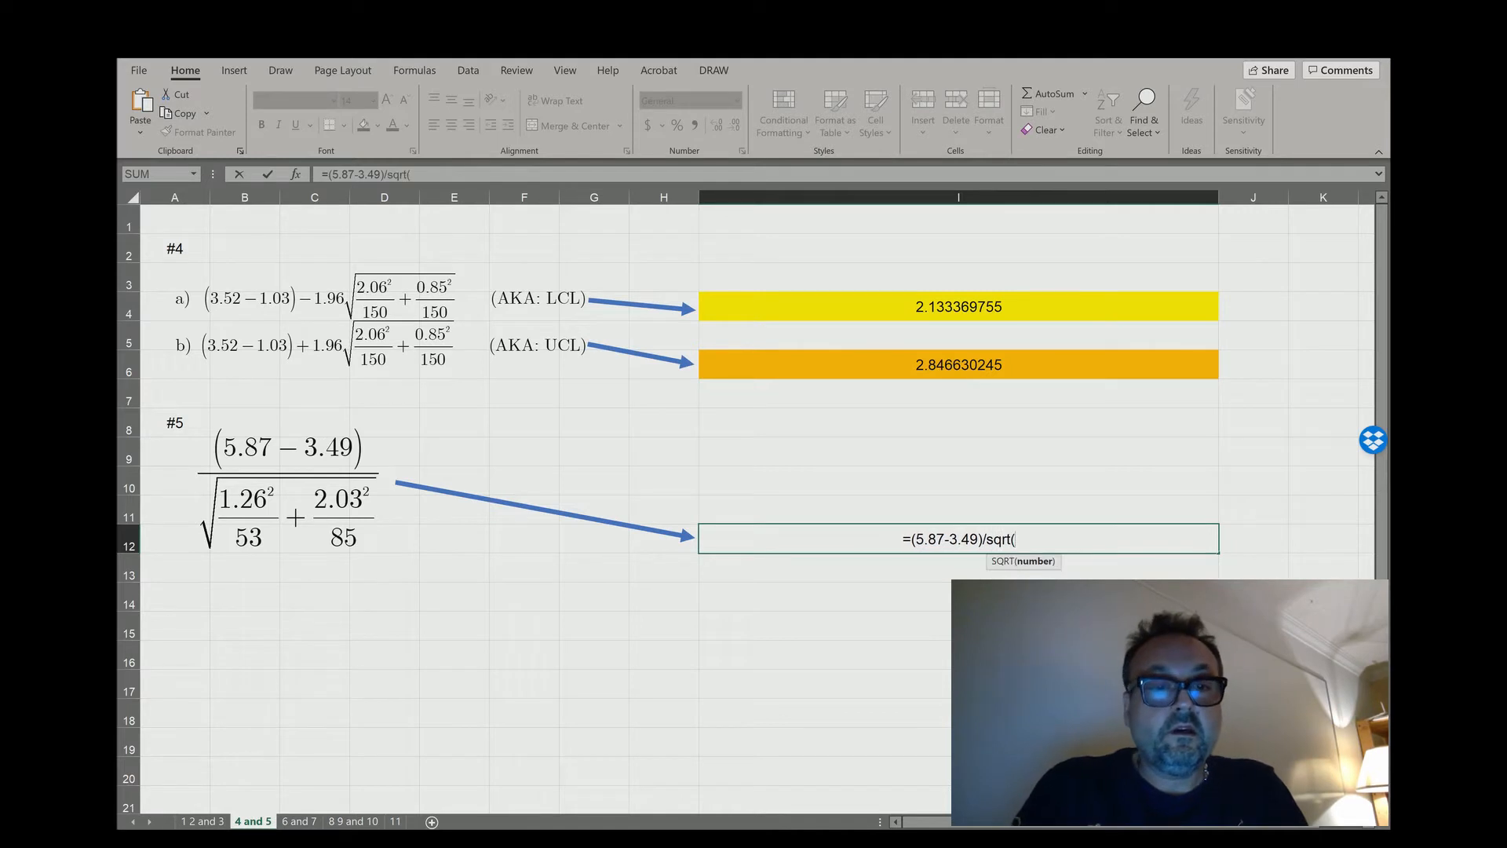
type("1.26")
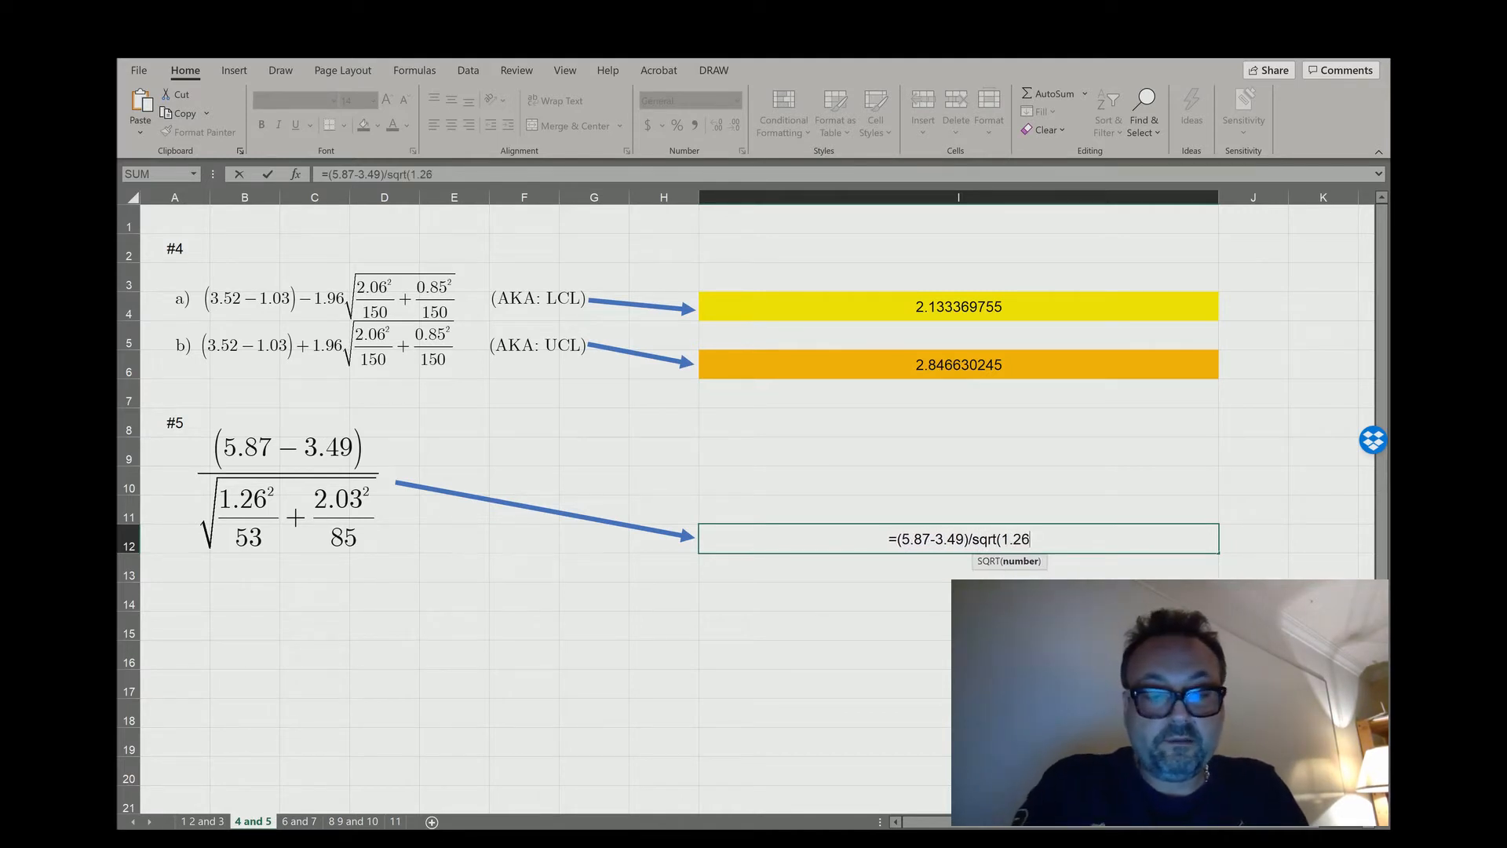
type("^2/")
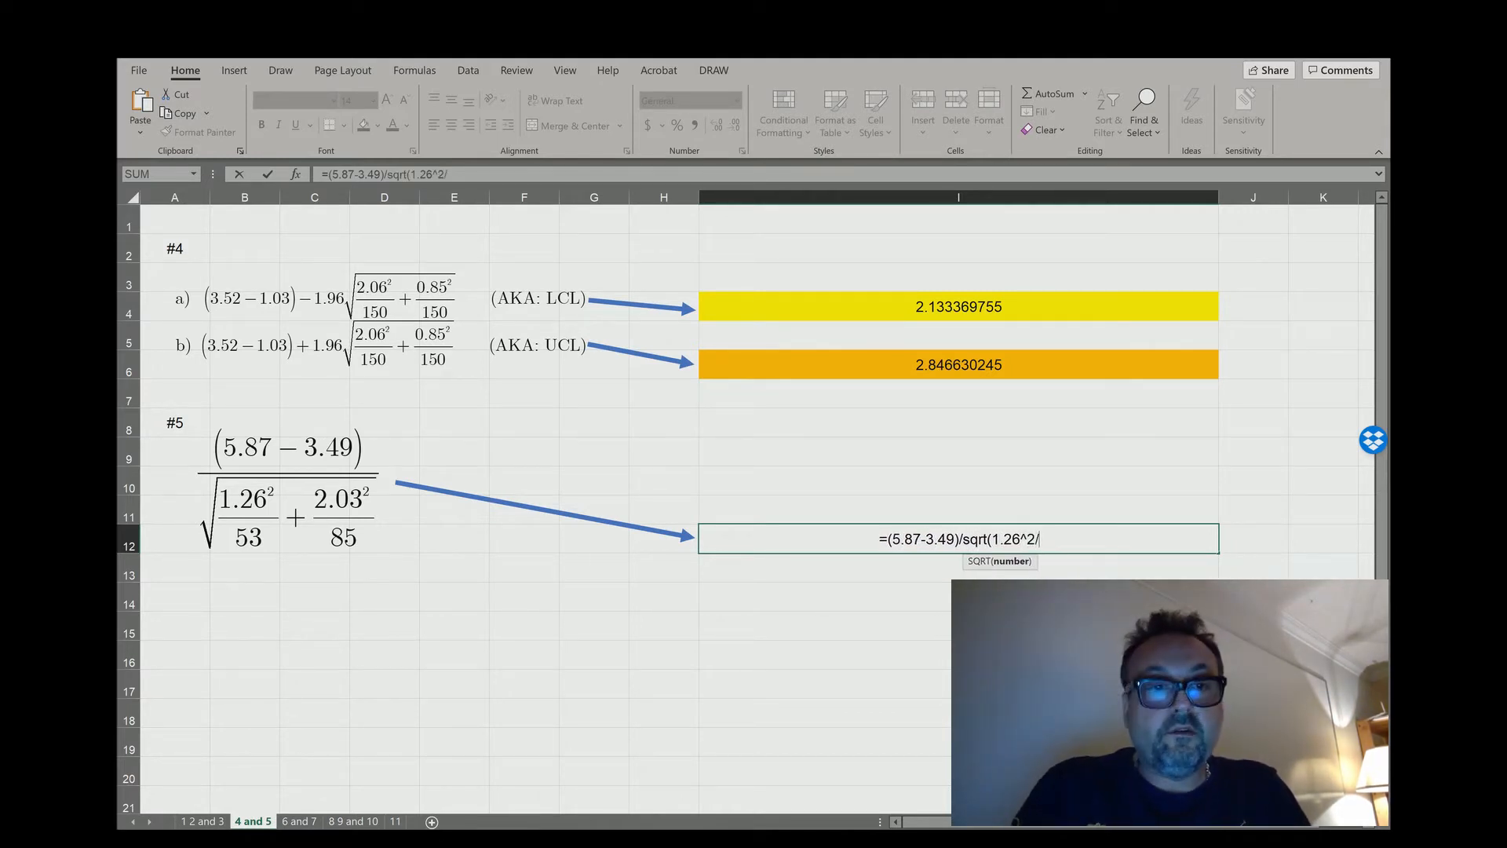
type("5")
type("3")
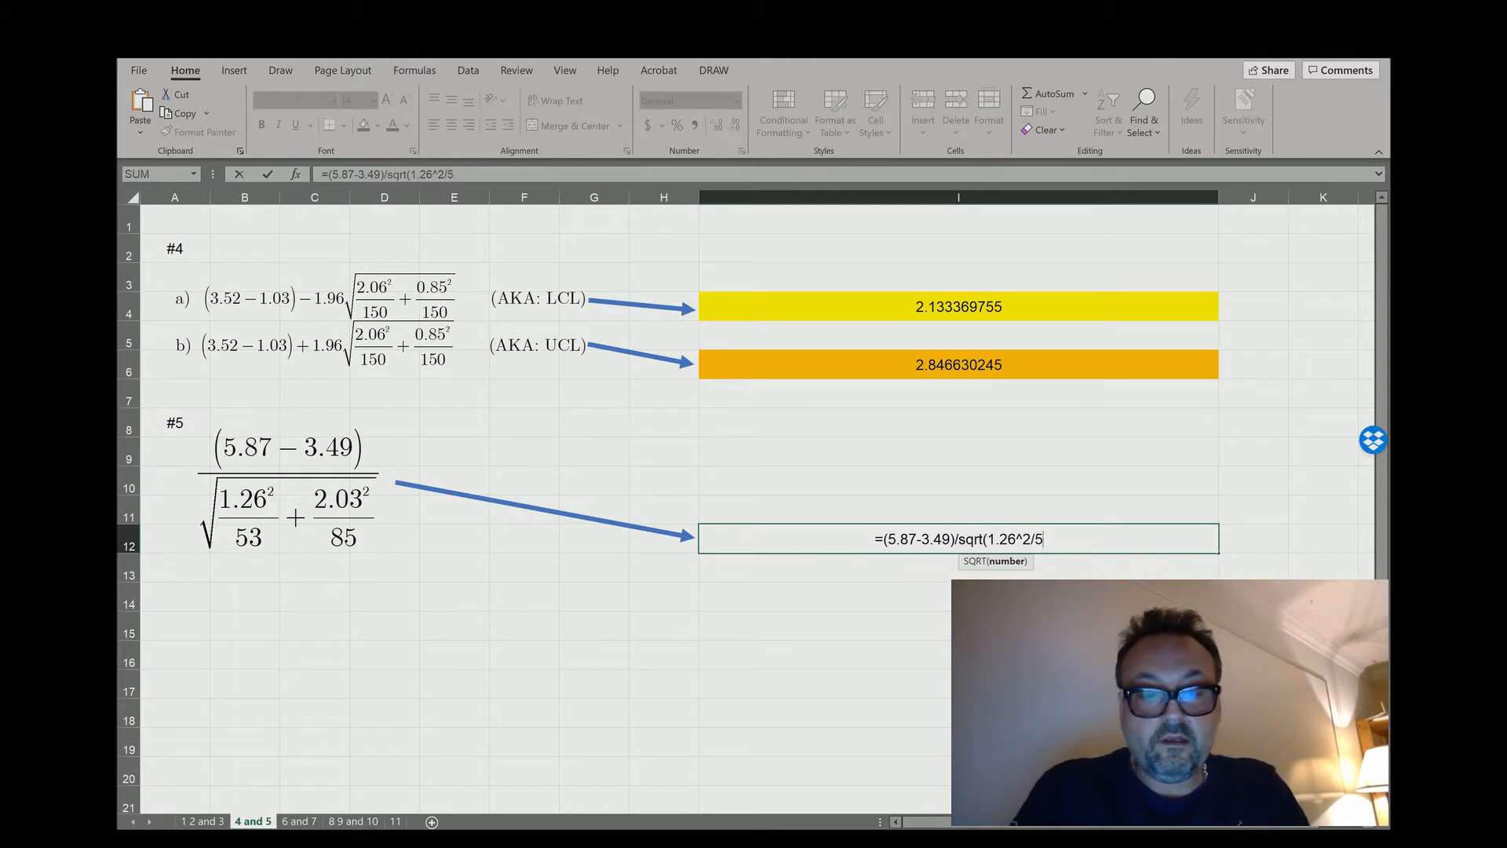
type("+")
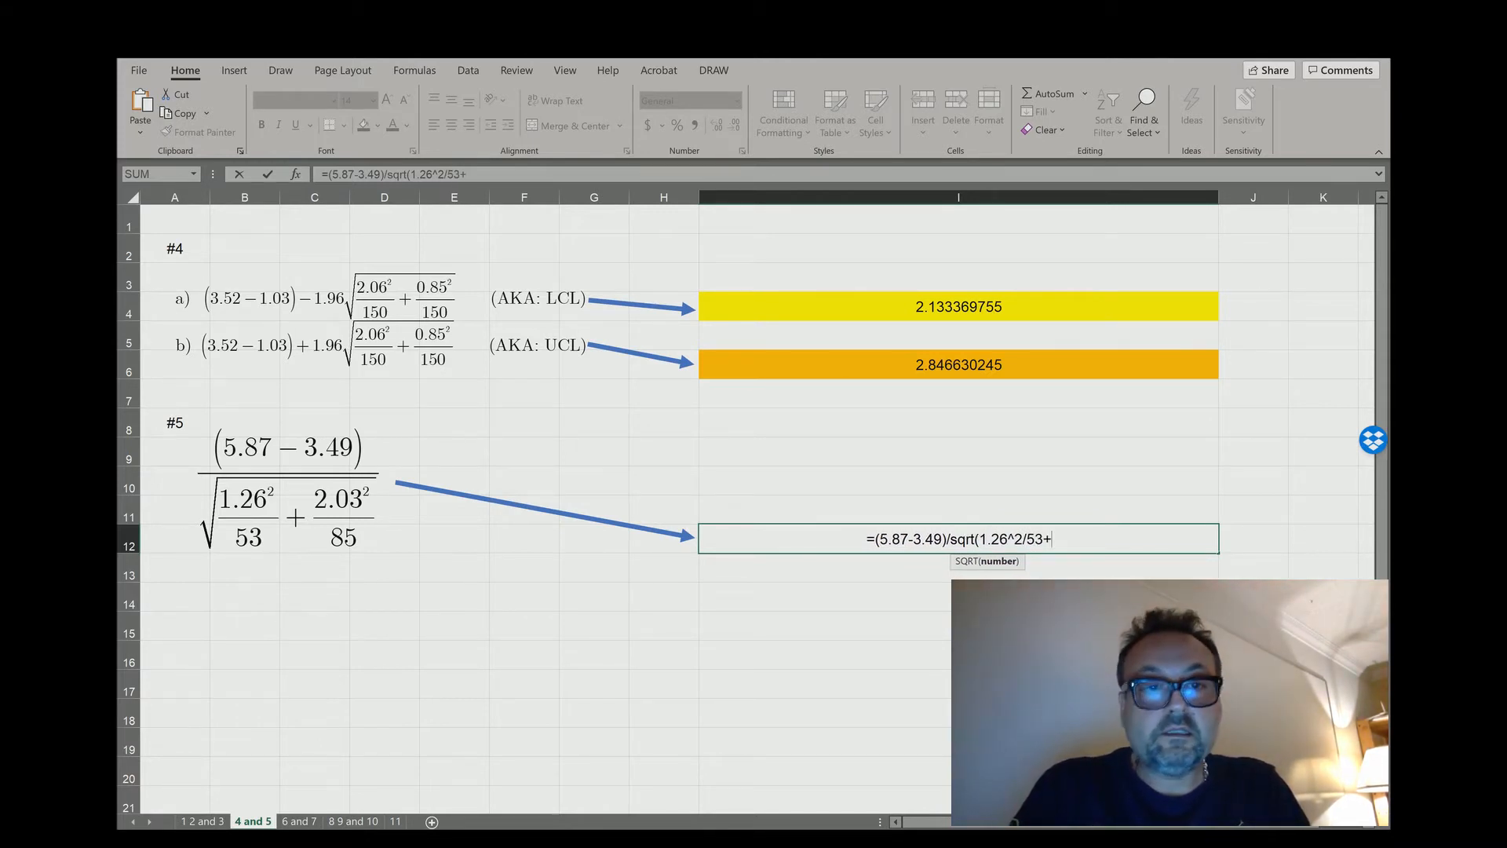
type("2.")
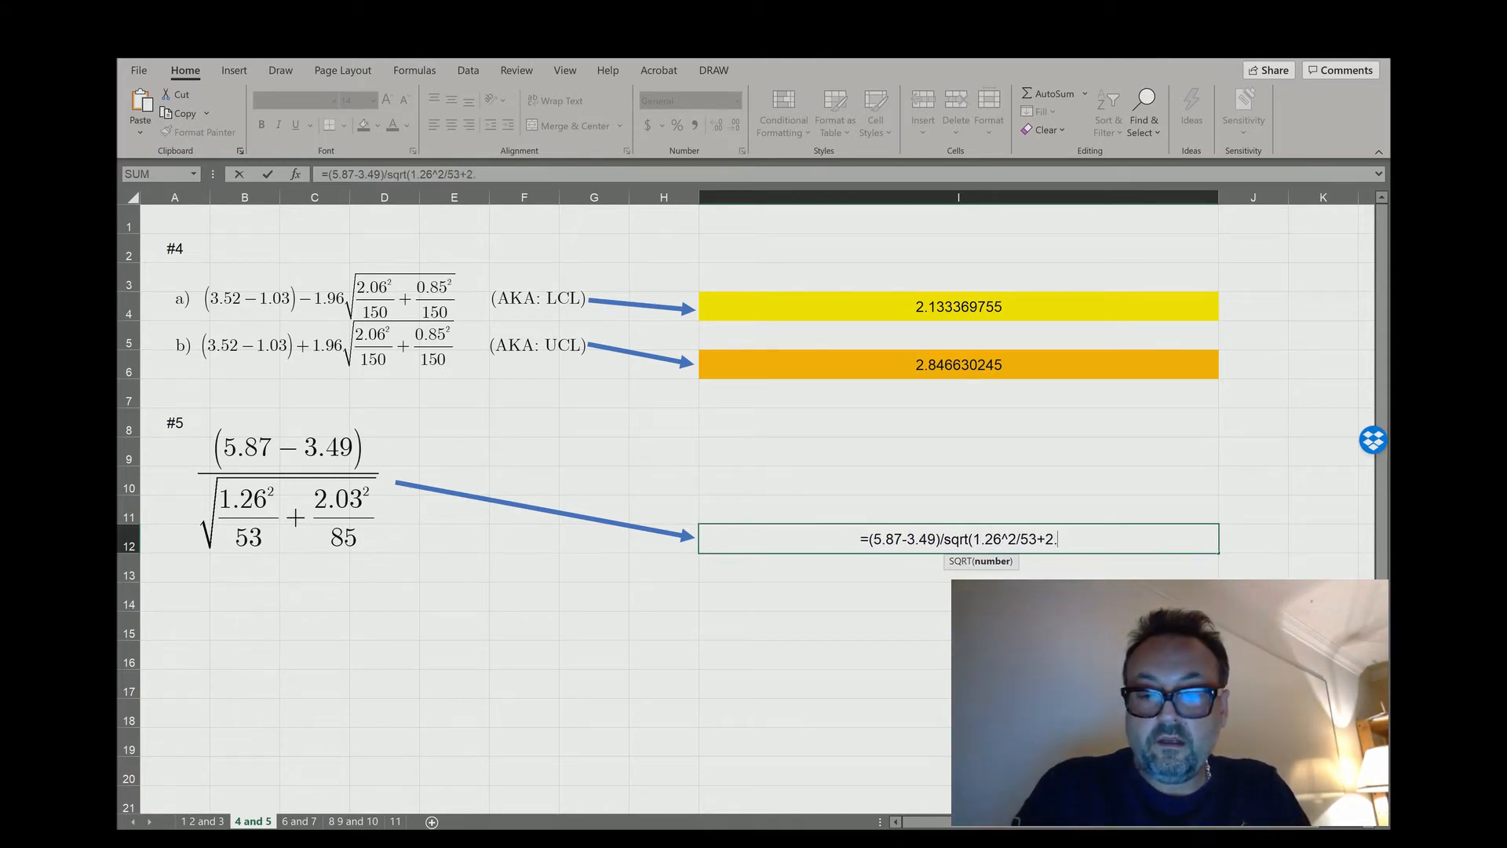
type("03^")
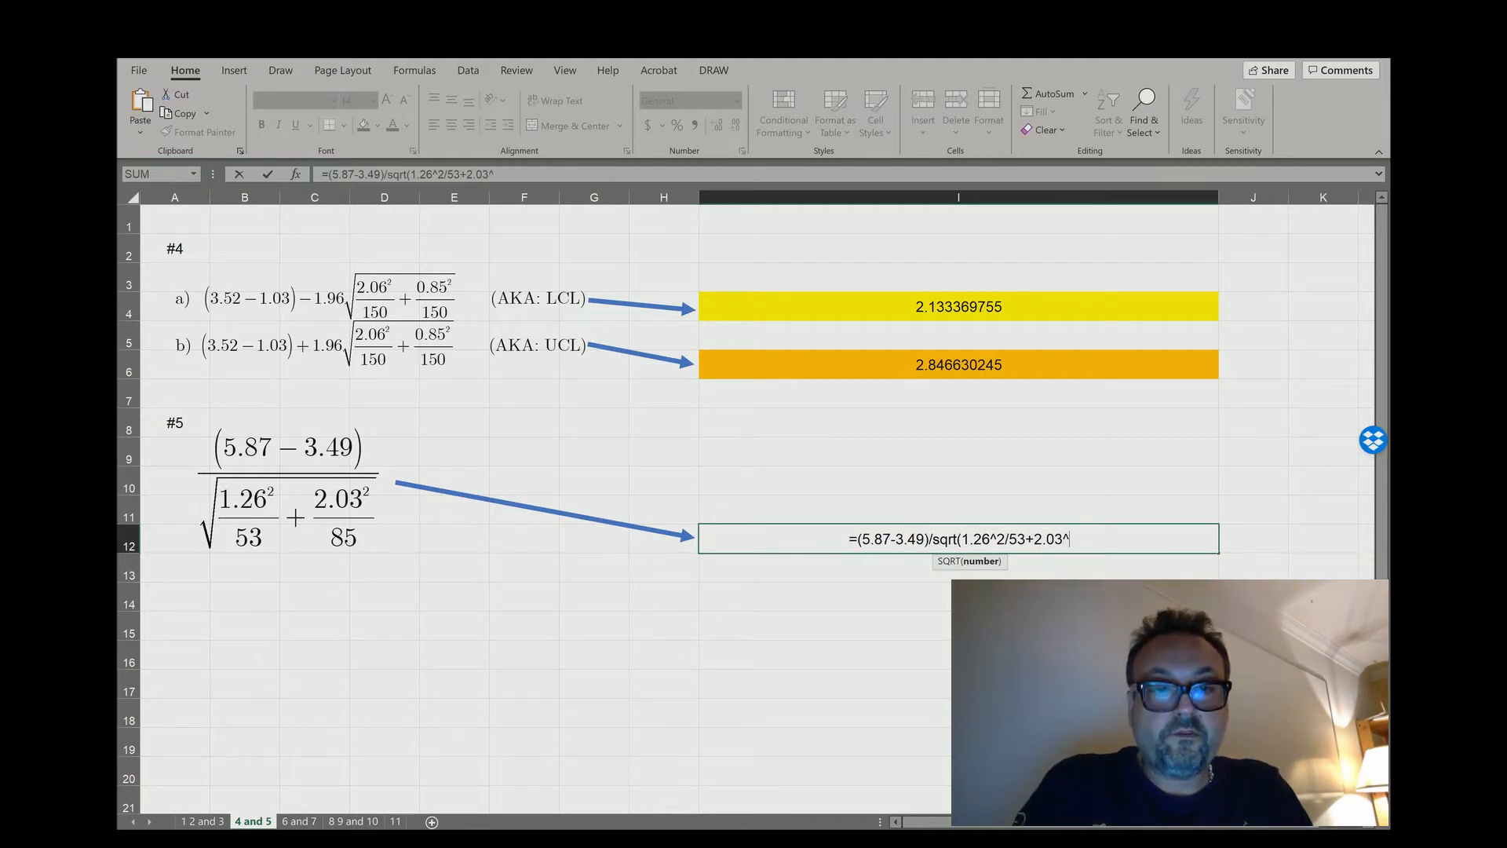
type("2/85")
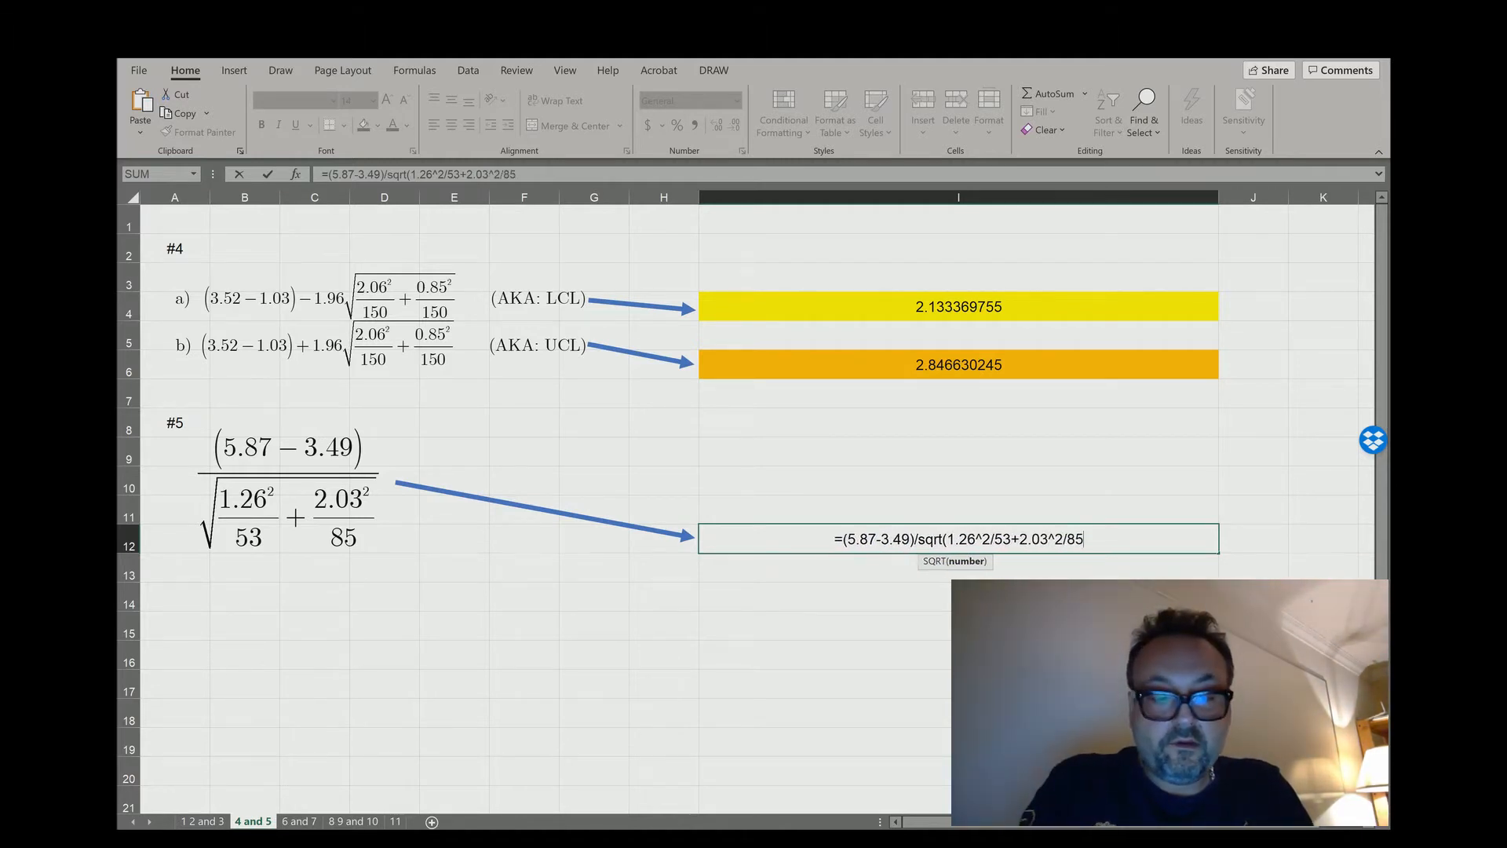
type(")")
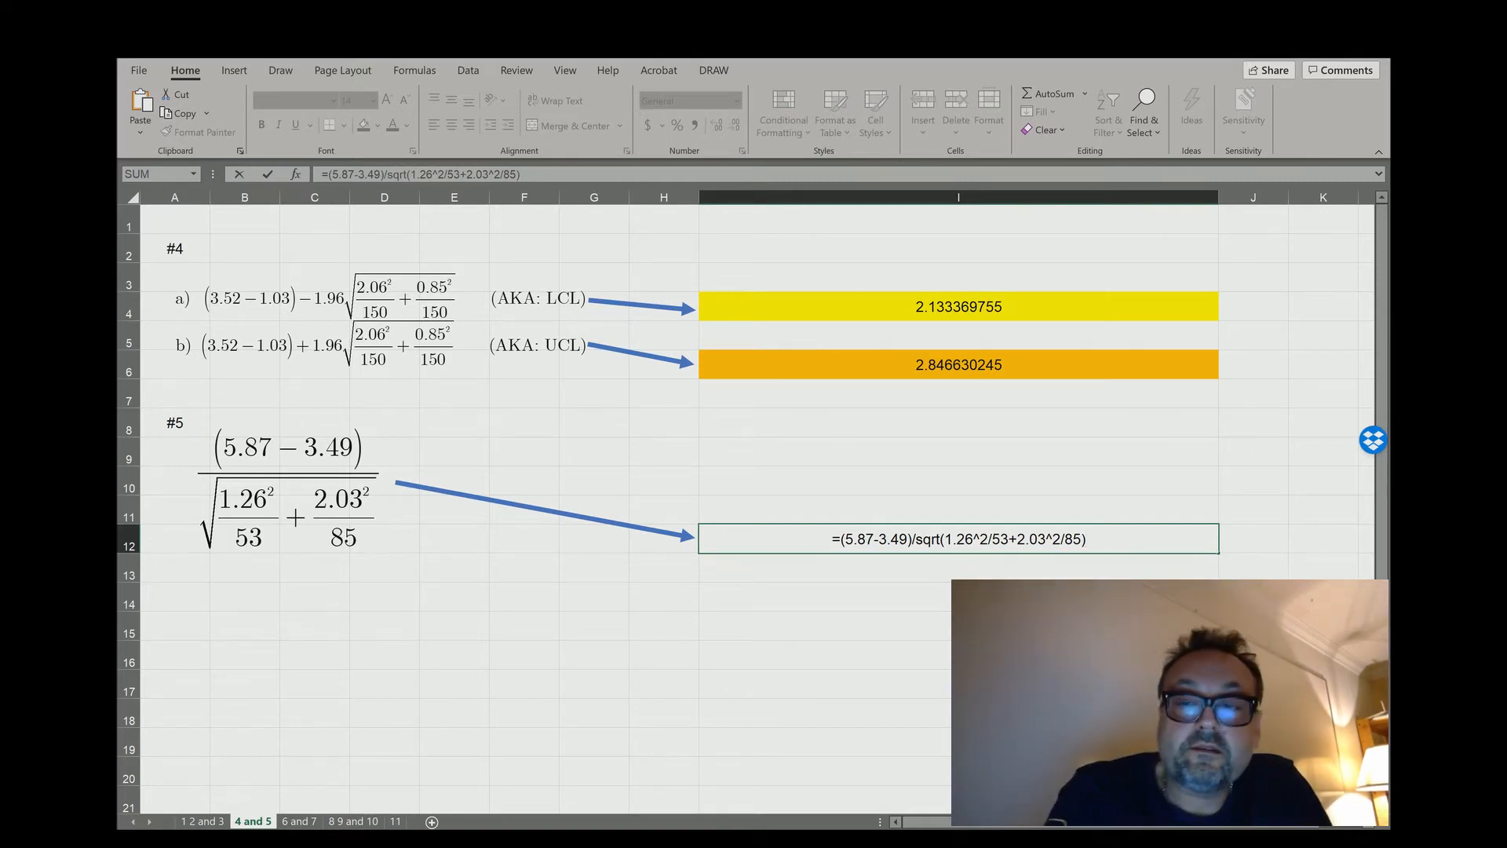
key("Return")
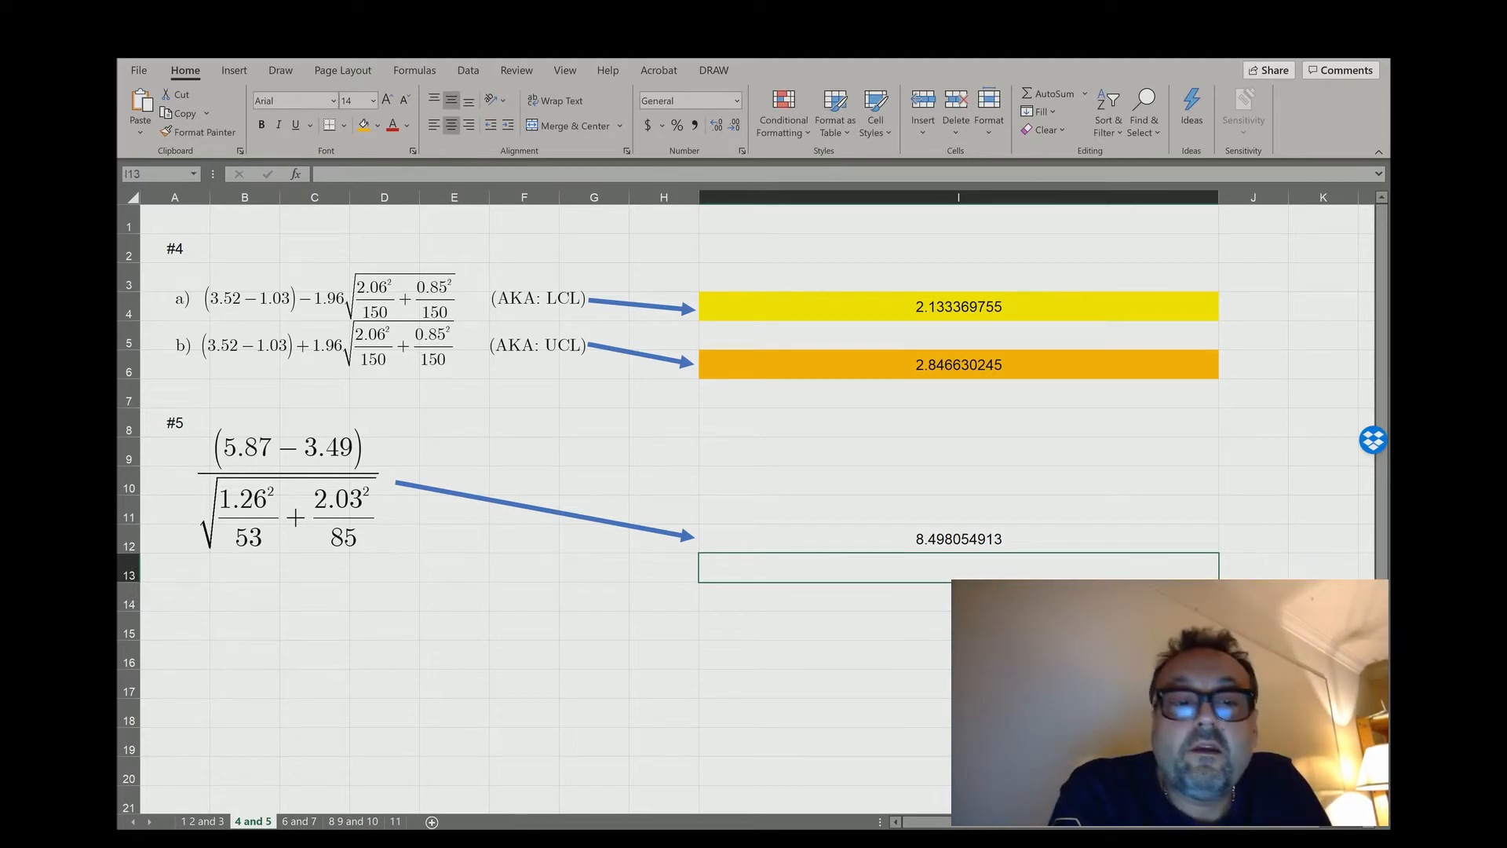
- On the "6 and 7" sheet, enter the #6 expected value formula =0*.125+1*.375+2*.375+3*.125 in cell F4
key("ctrl+Page_Down")
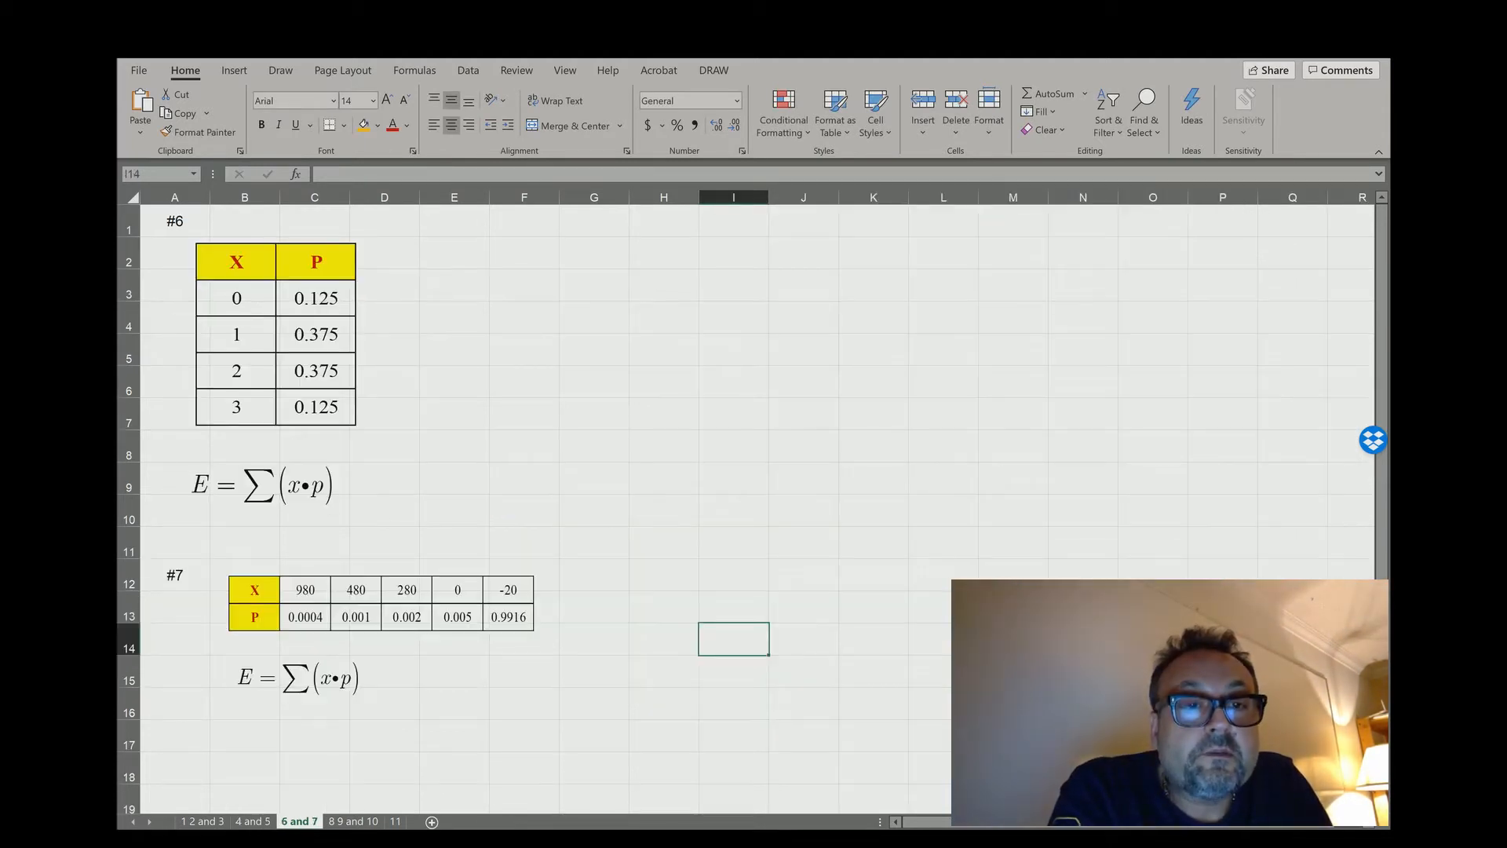
left_click(385, 350)
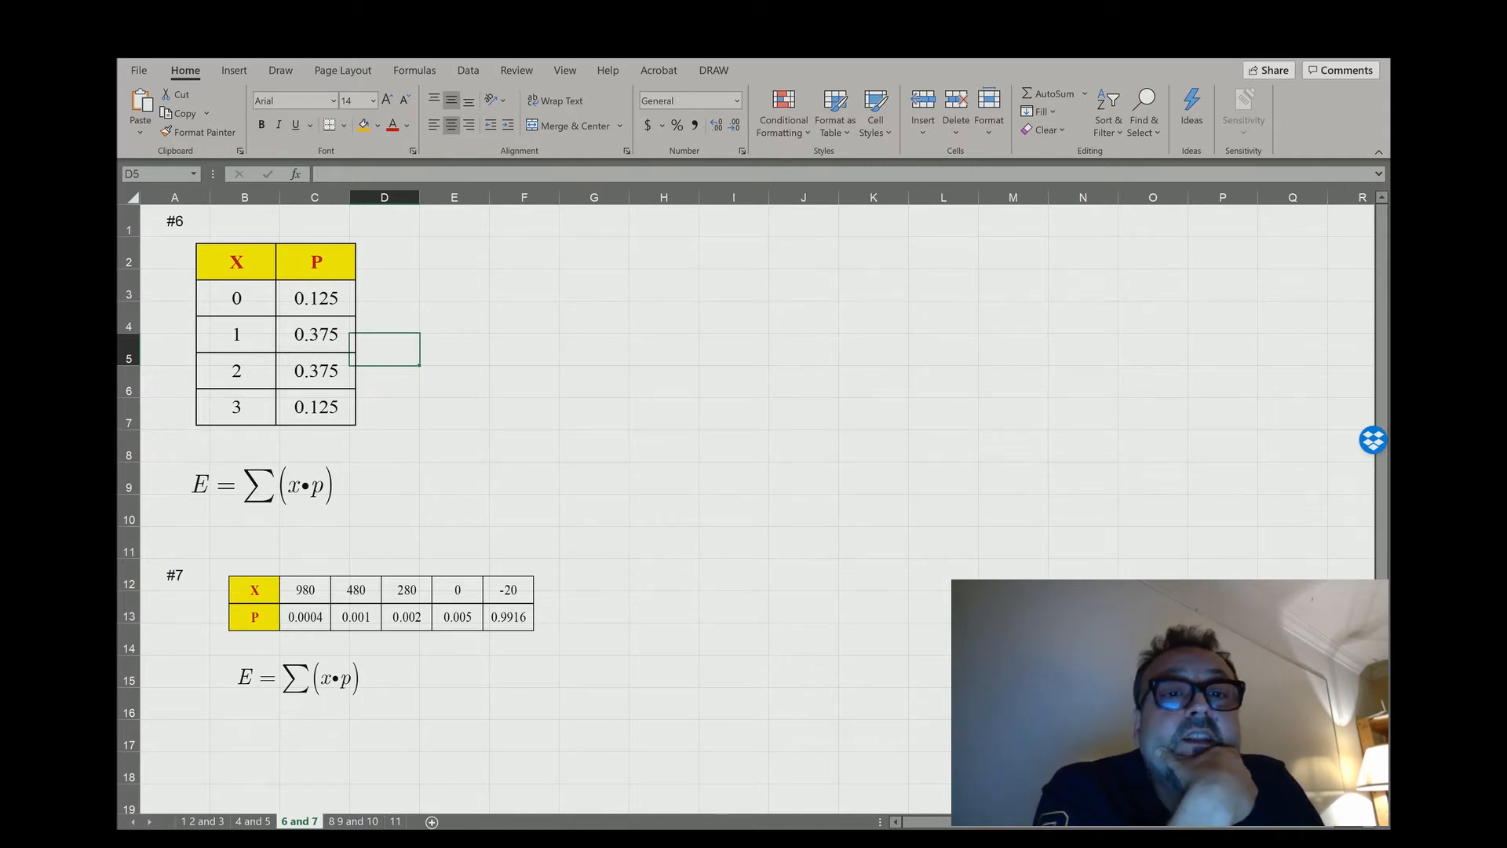
left_click(524, 317)
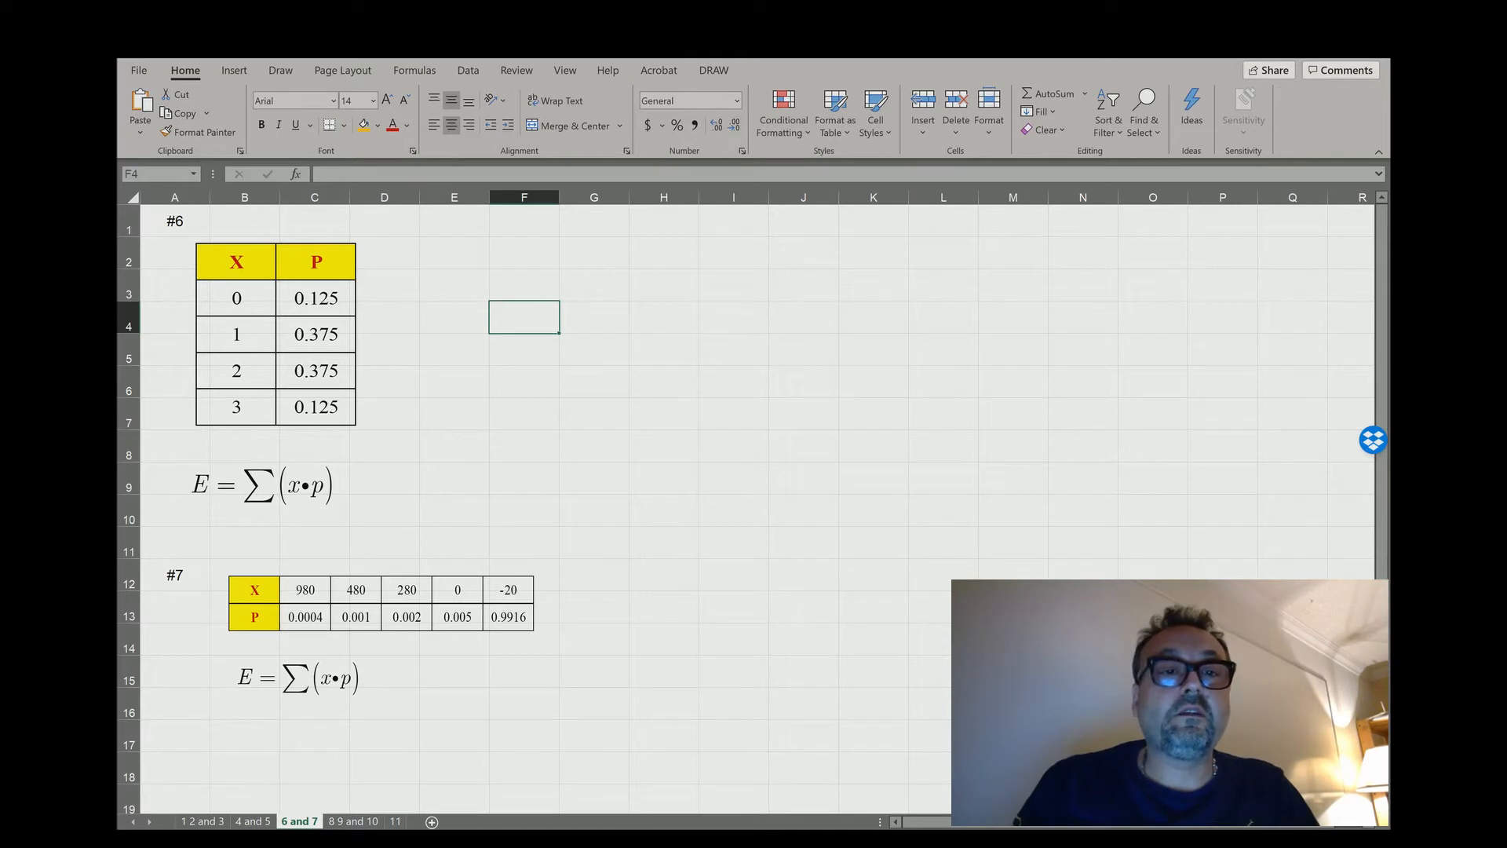
type("=0")
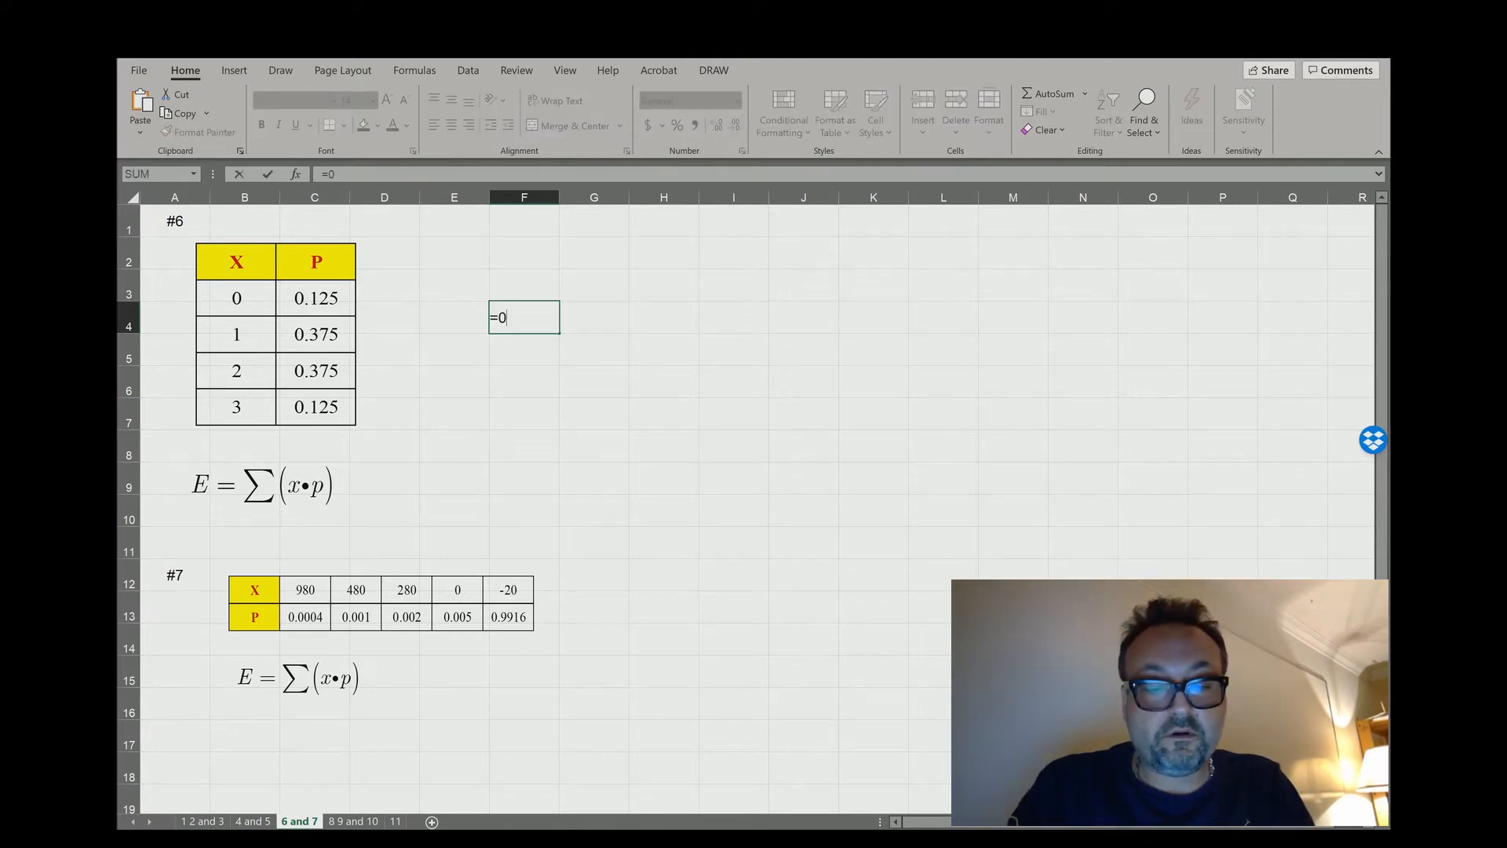
type("*.")
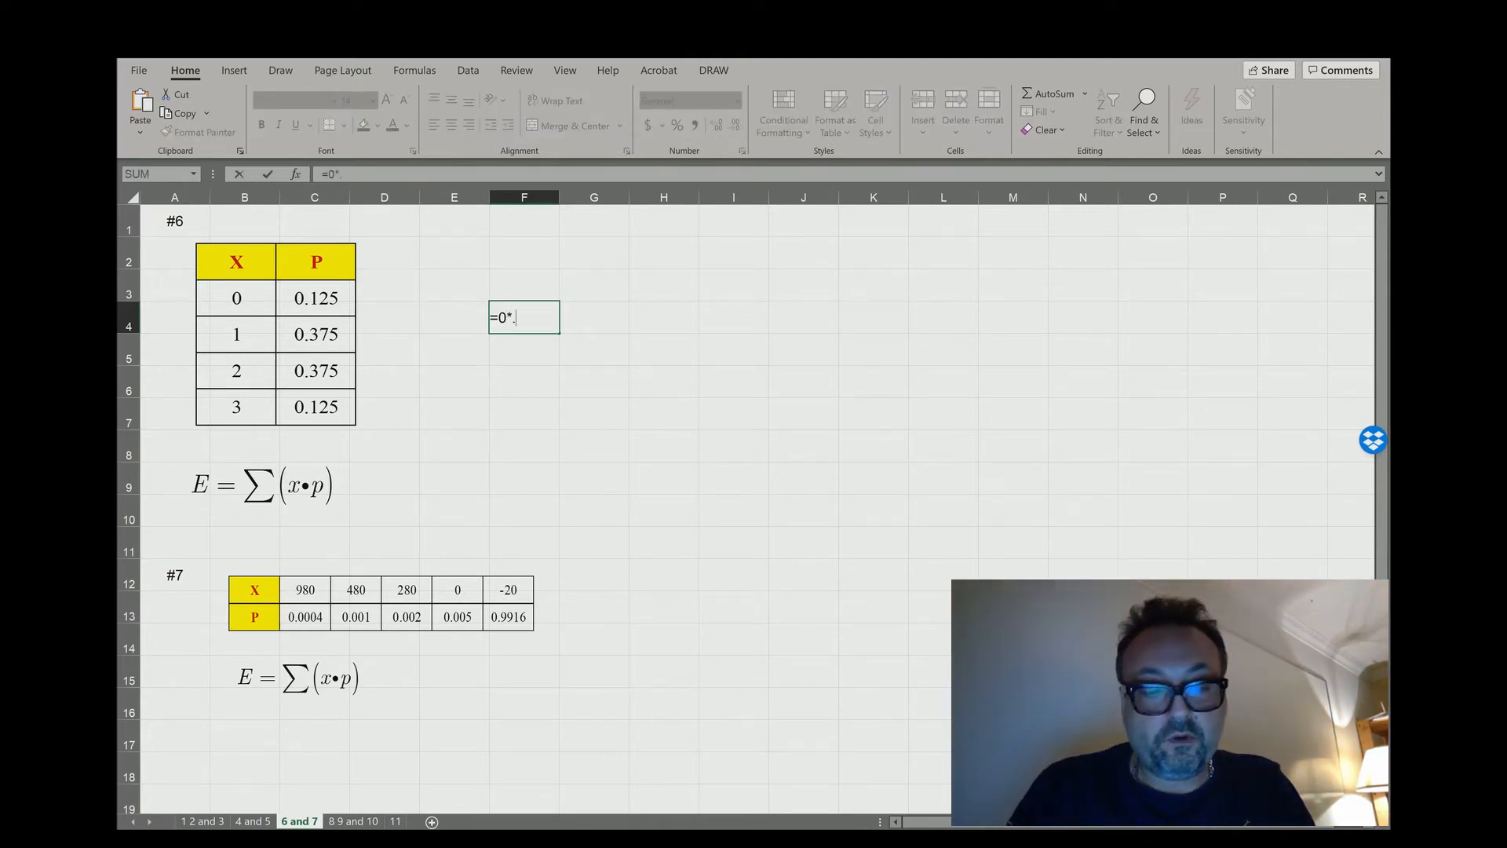
type("125+")
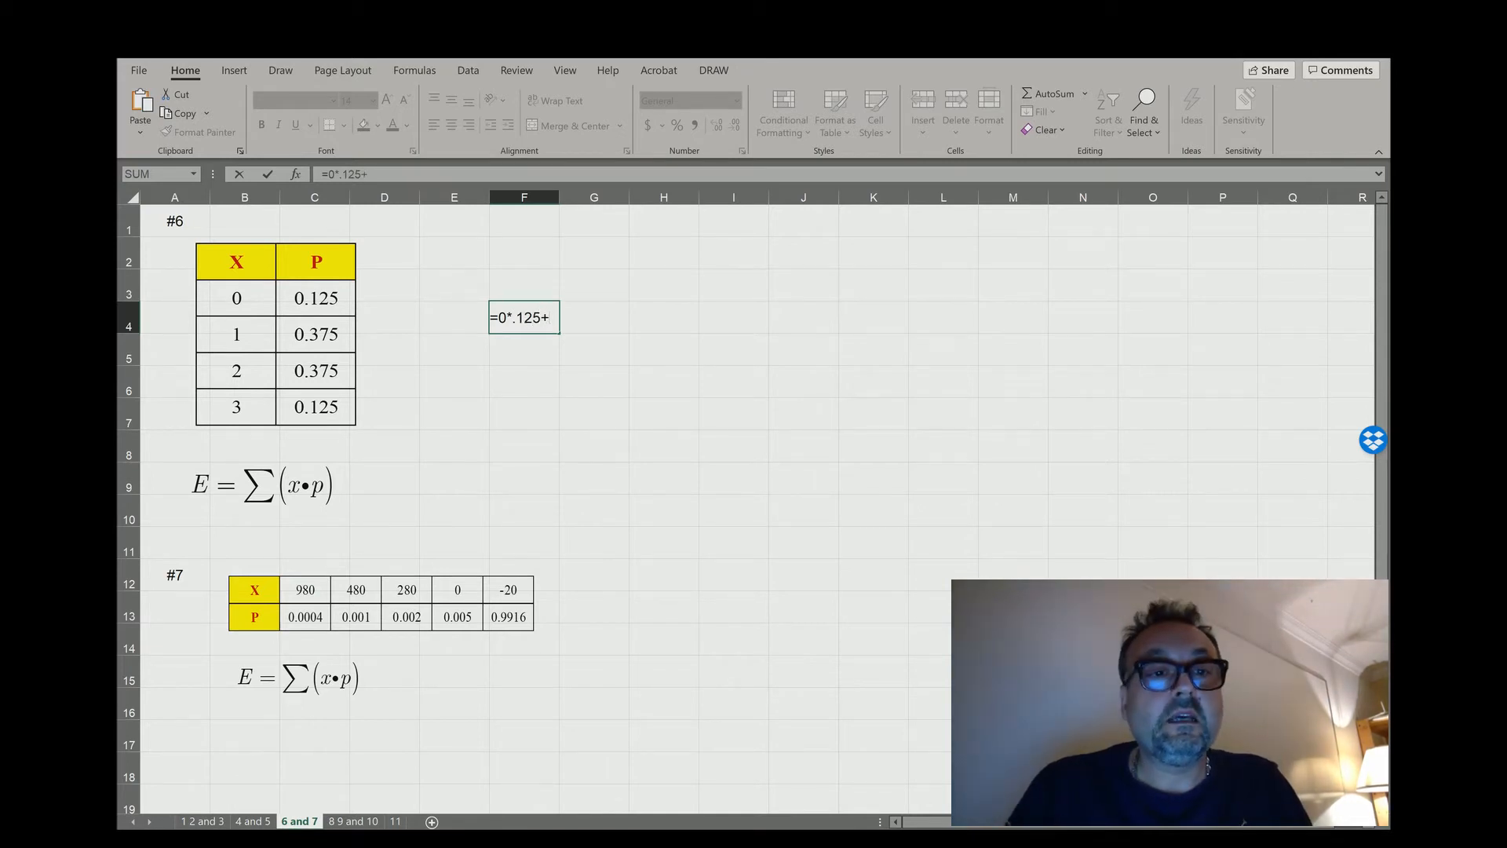
type("1*")
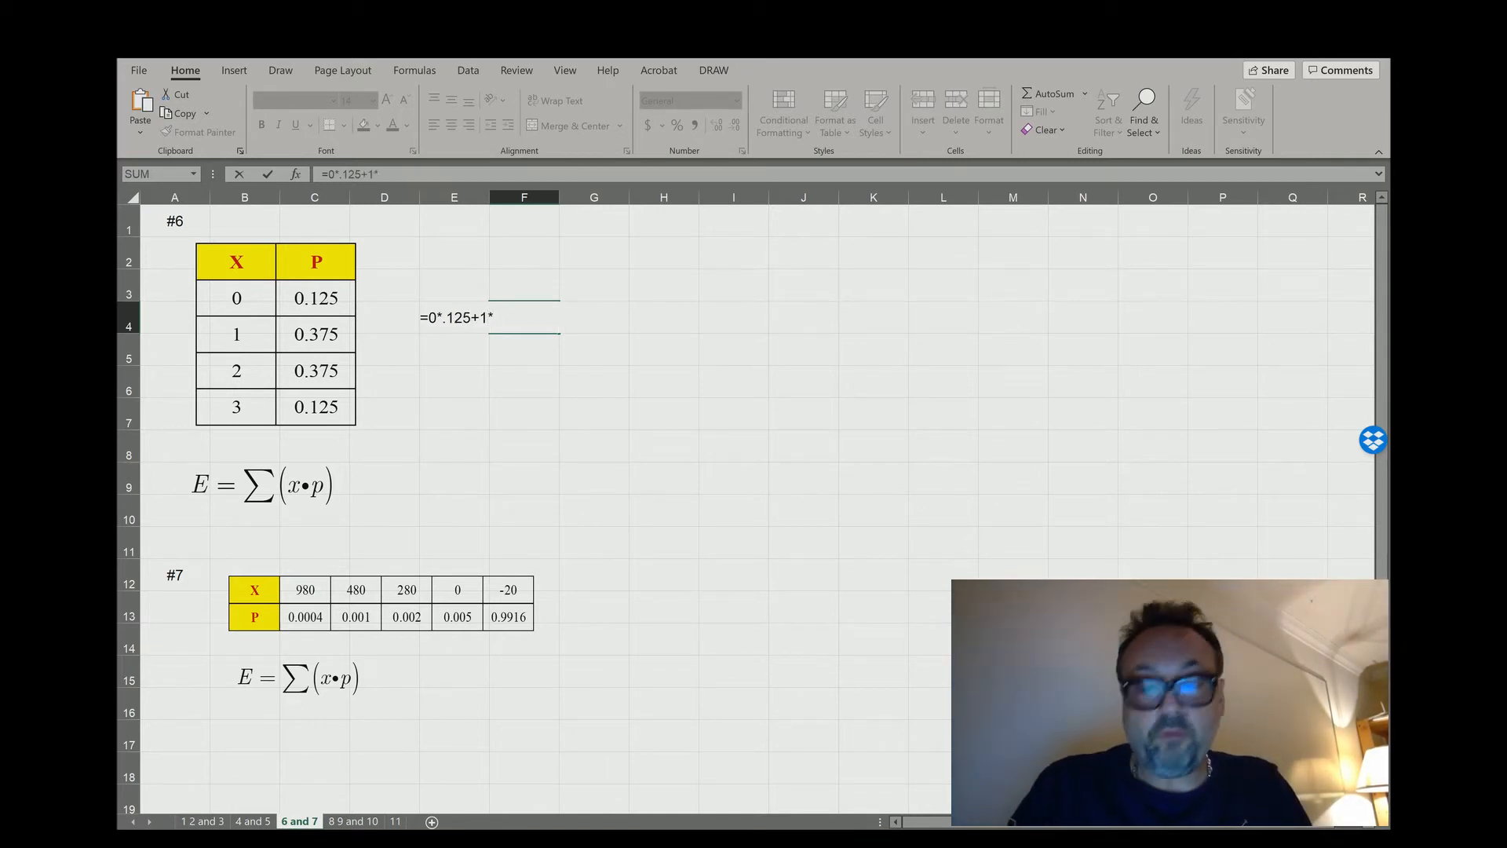
type(".375")
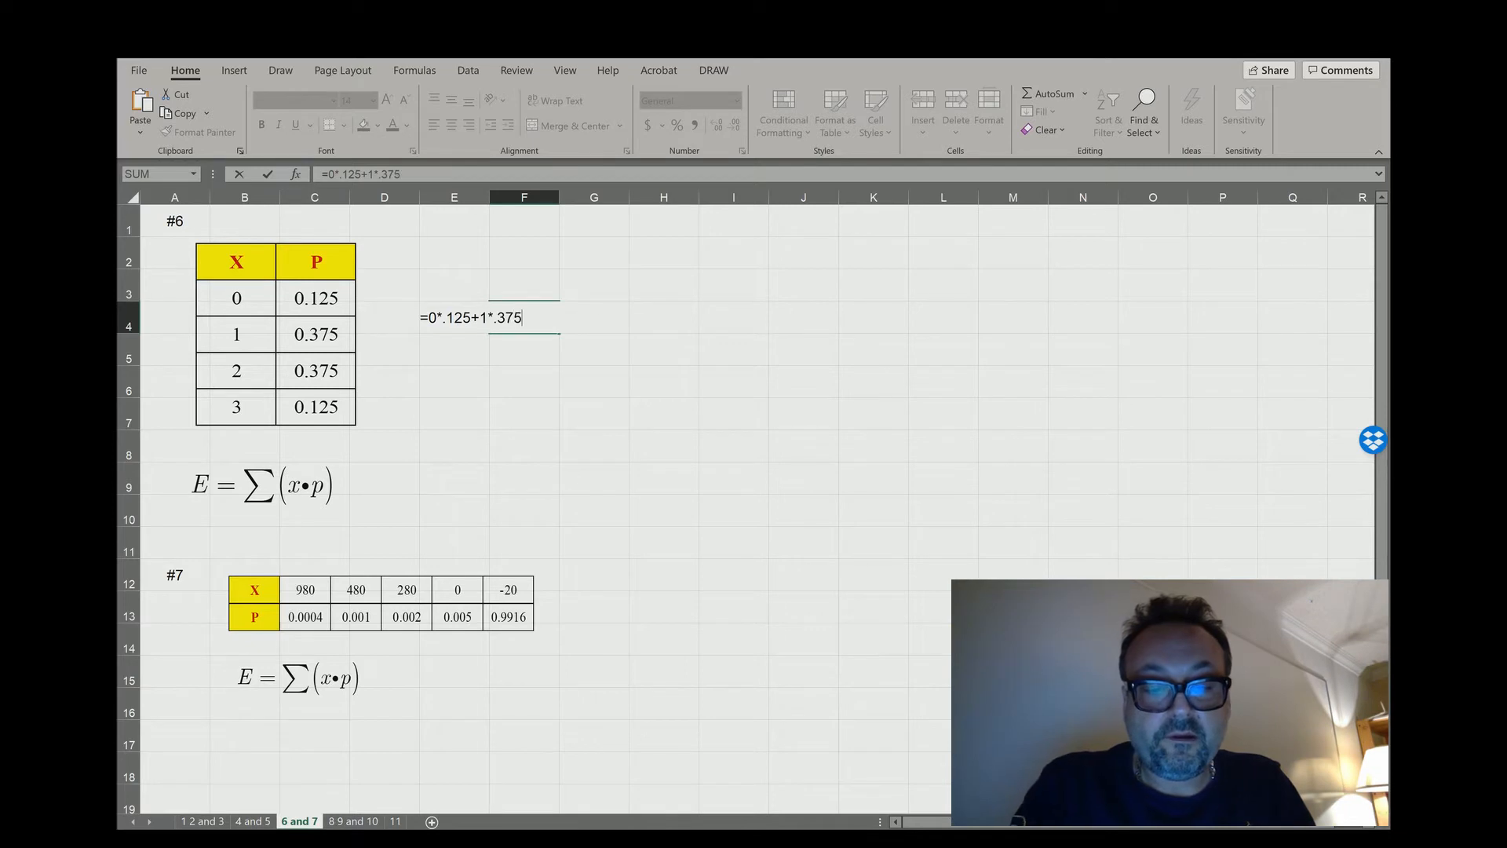
type("+2")
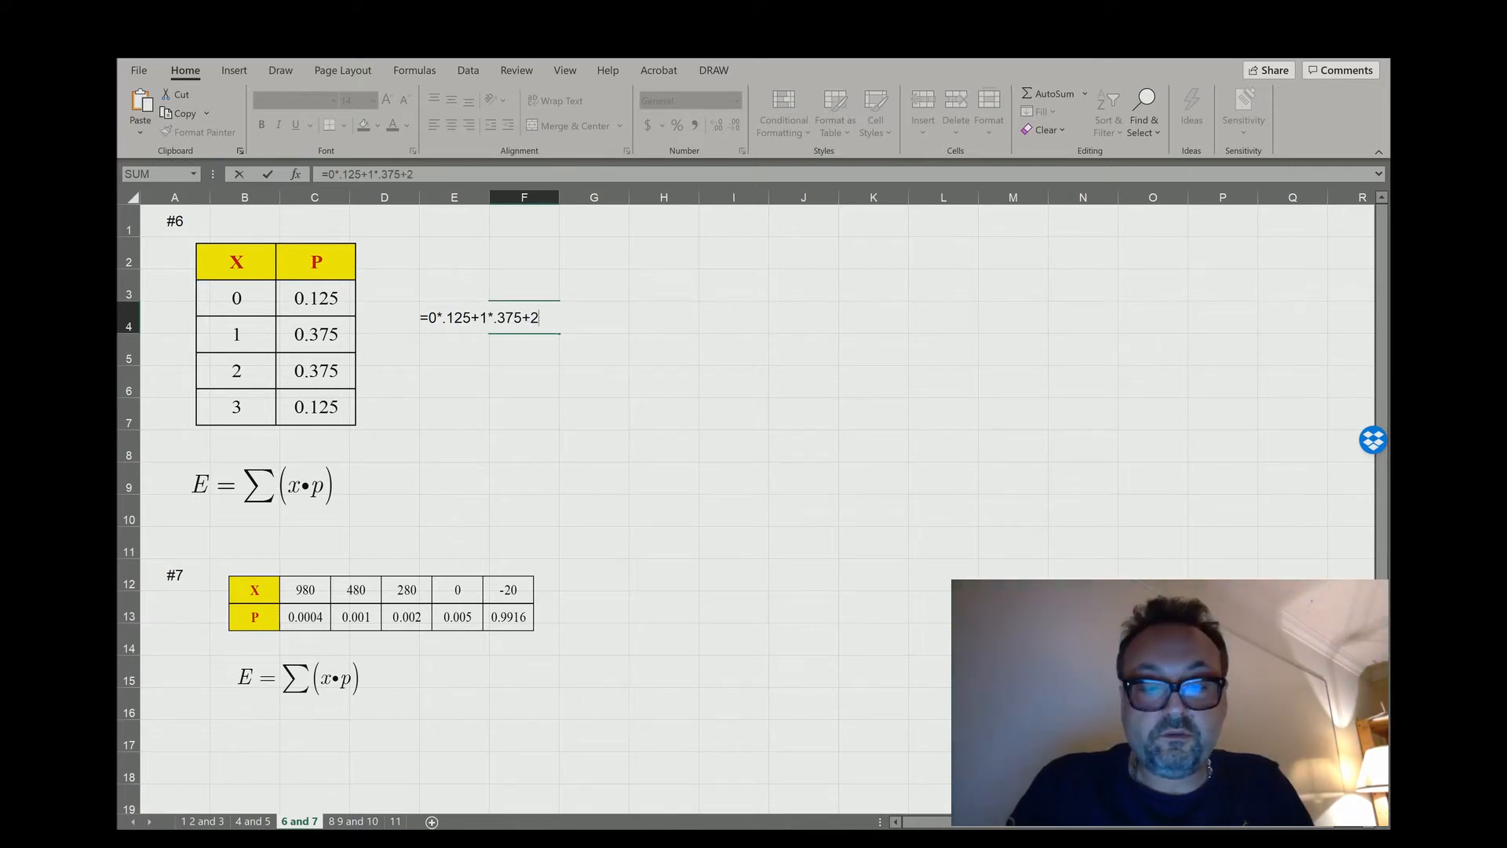
type("*")
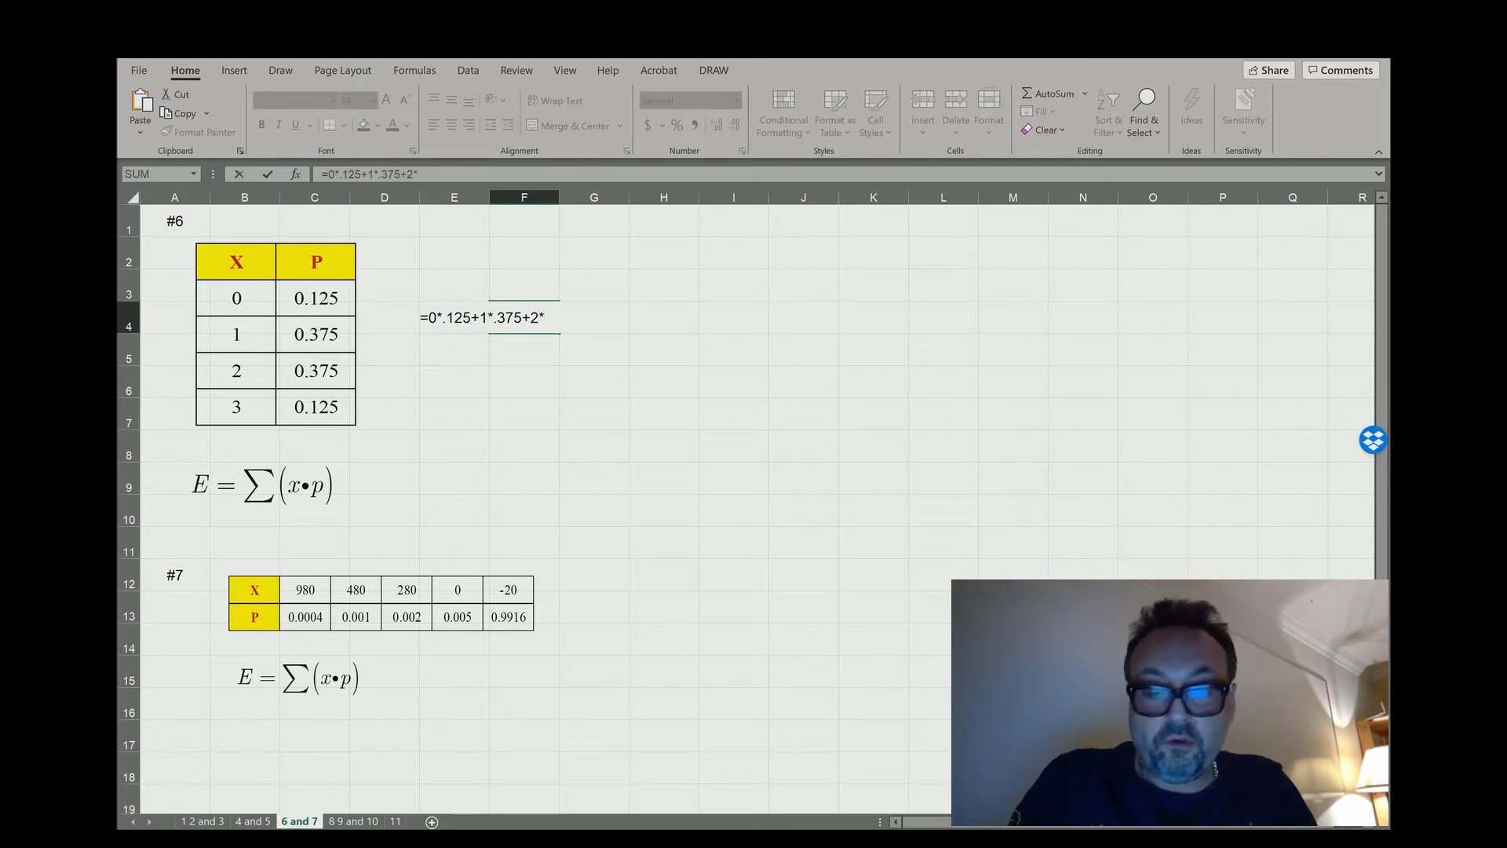
type(".375")
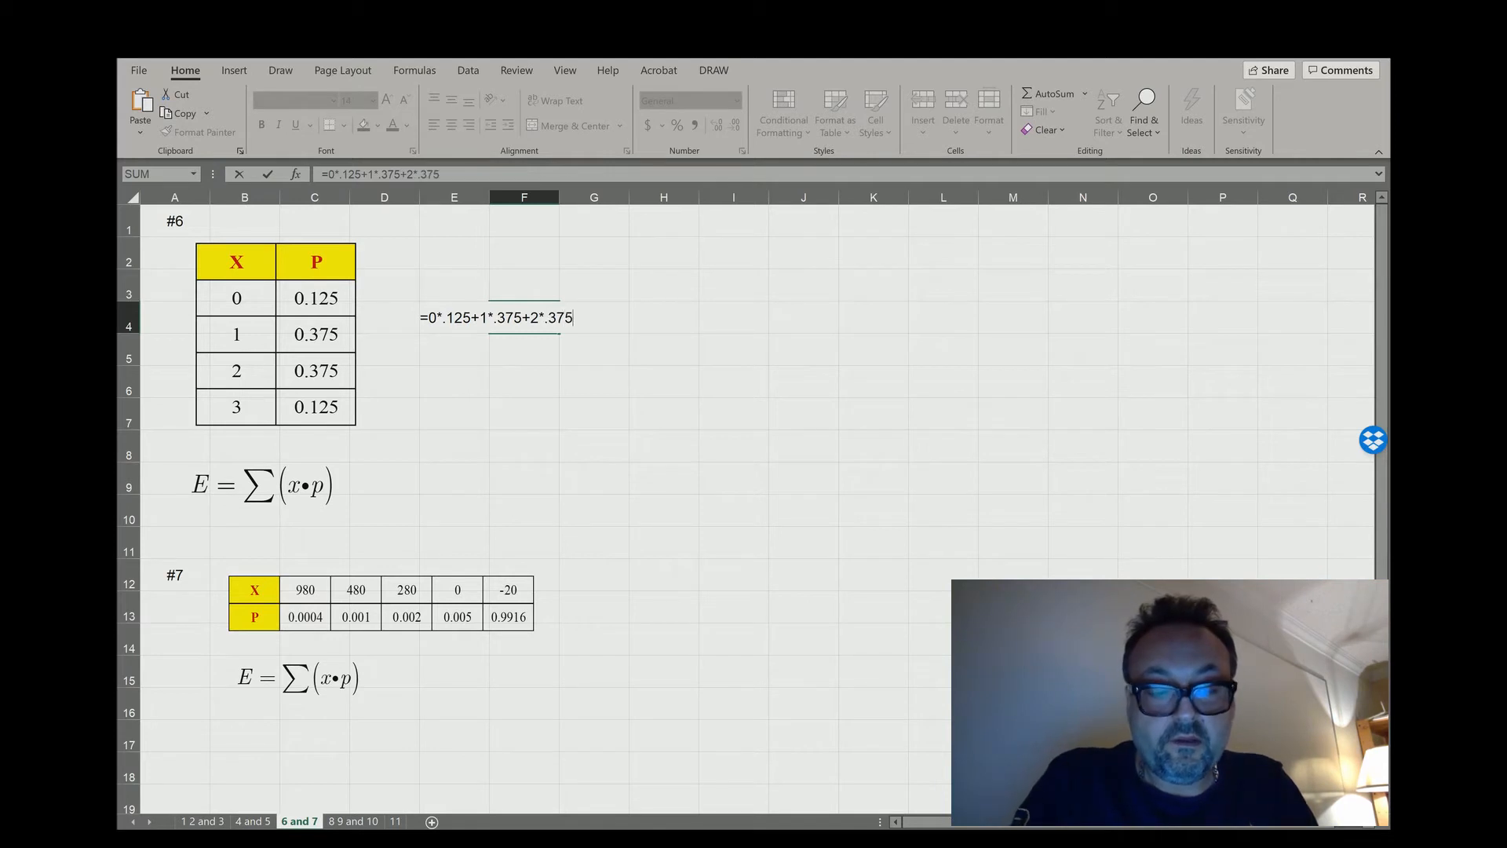
type("+")
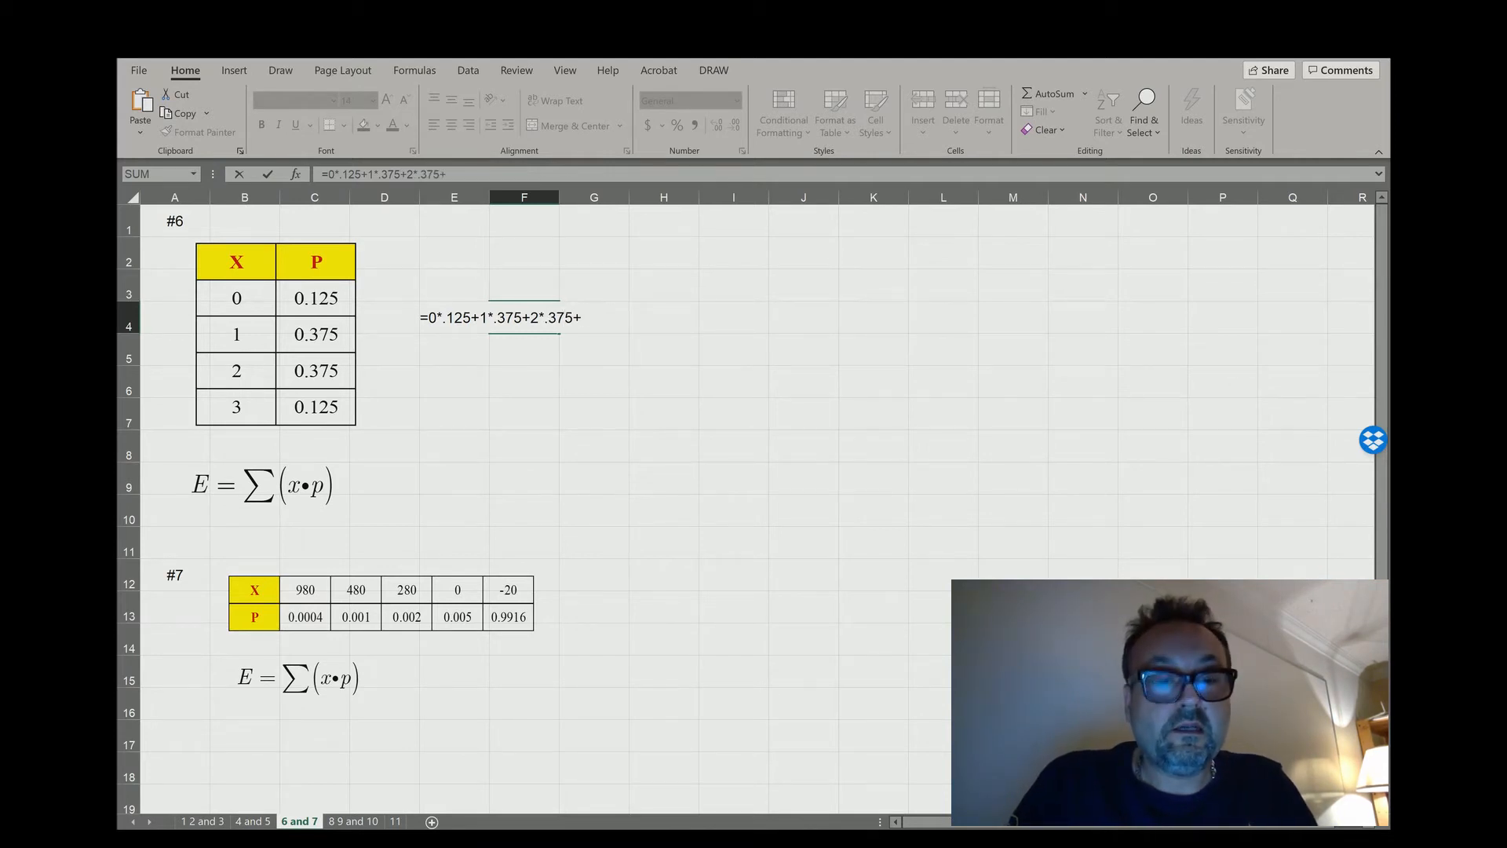
type("3")
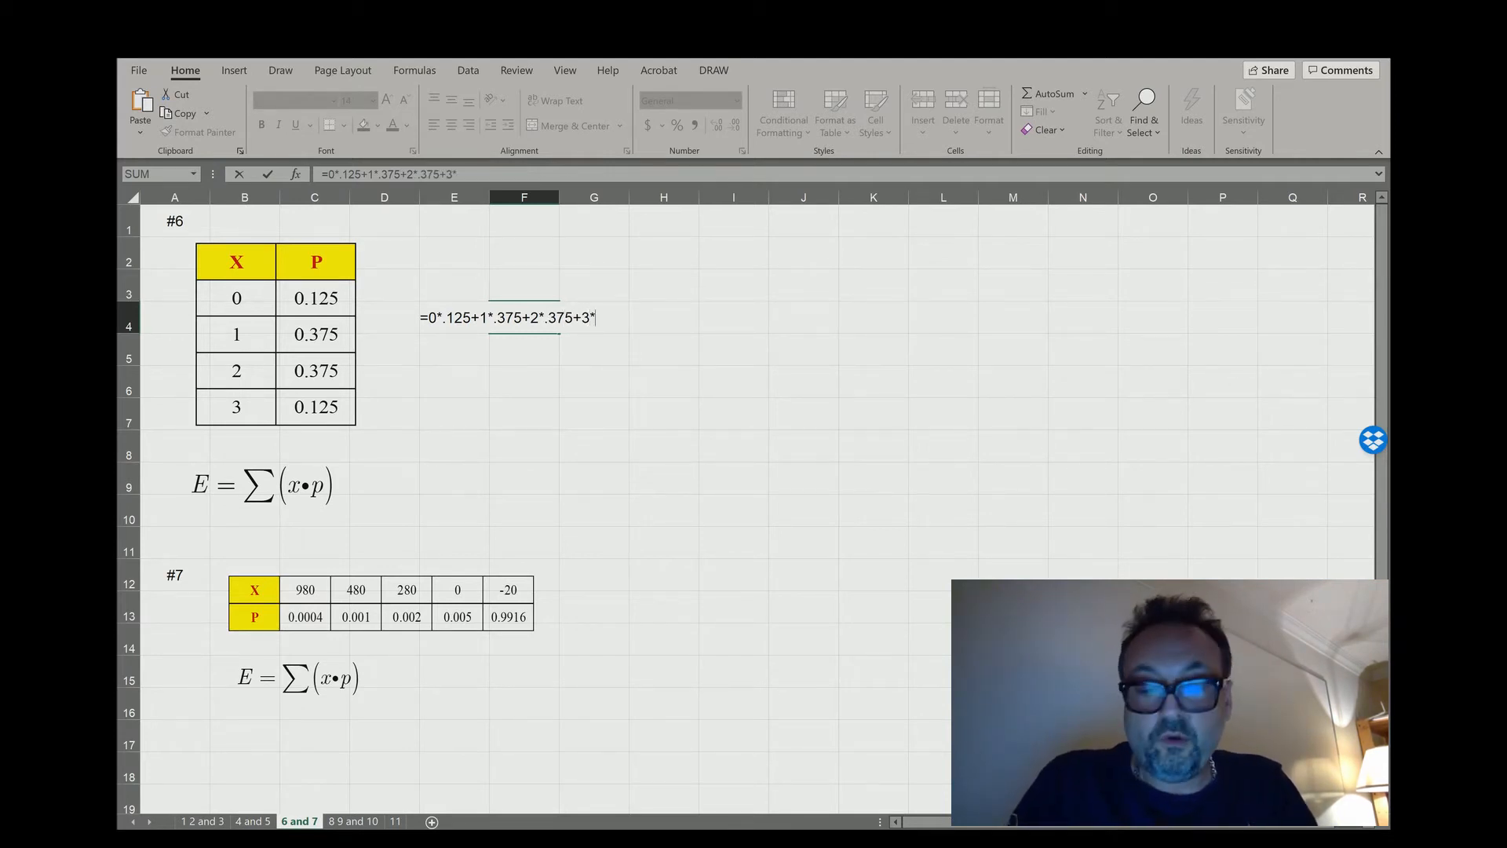
type("*.125")
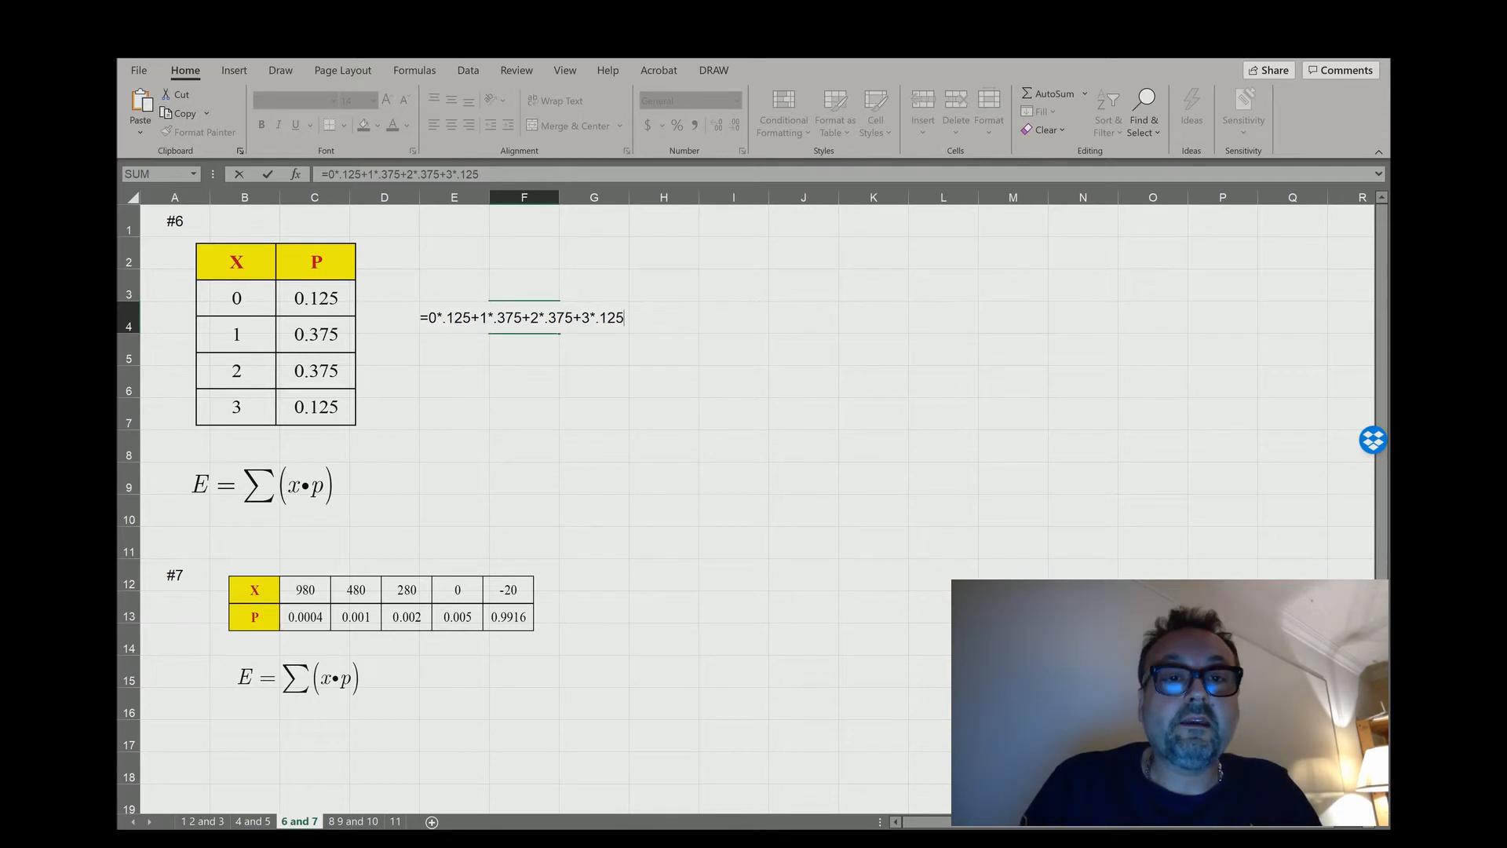
key("Return")
key("Up")
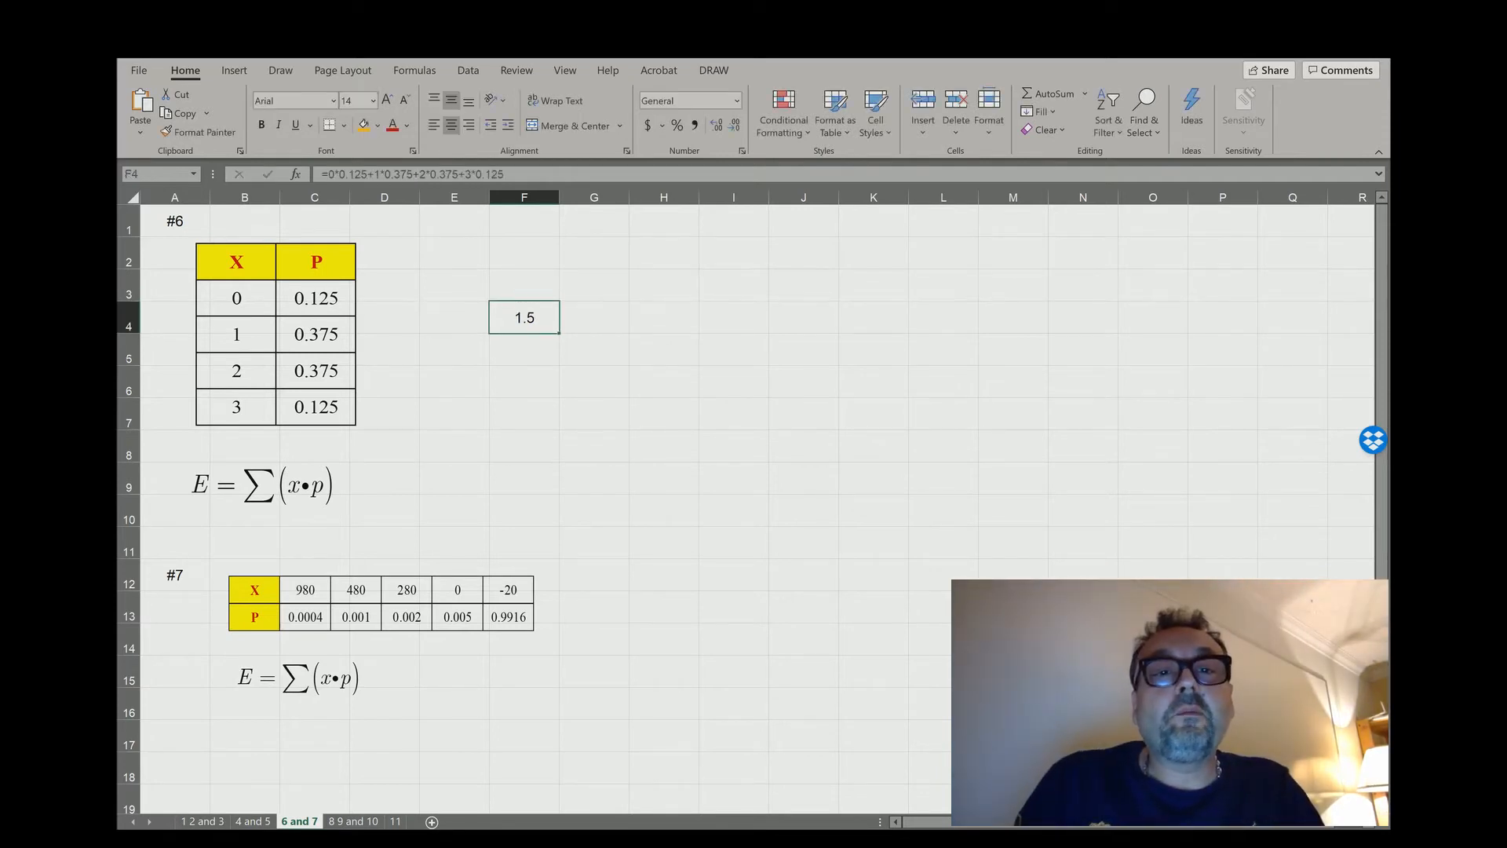
- Move the expected value formula from F4 to cell H3 and label it E in cell G3
left_click_drag(534, 301, 674, 269)
left_click(594, 286)
type("E")
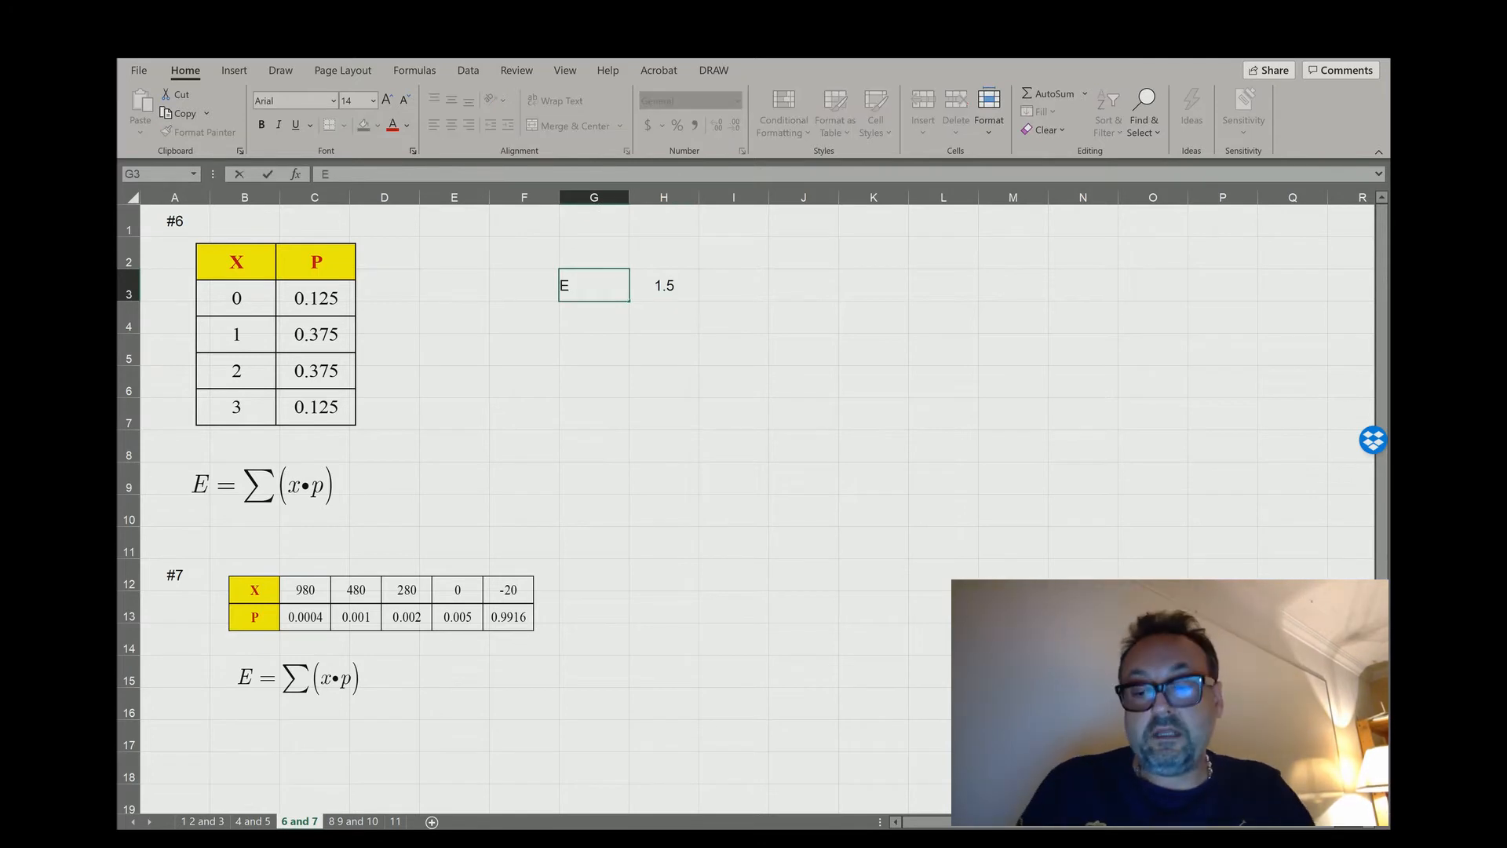
key("Return")
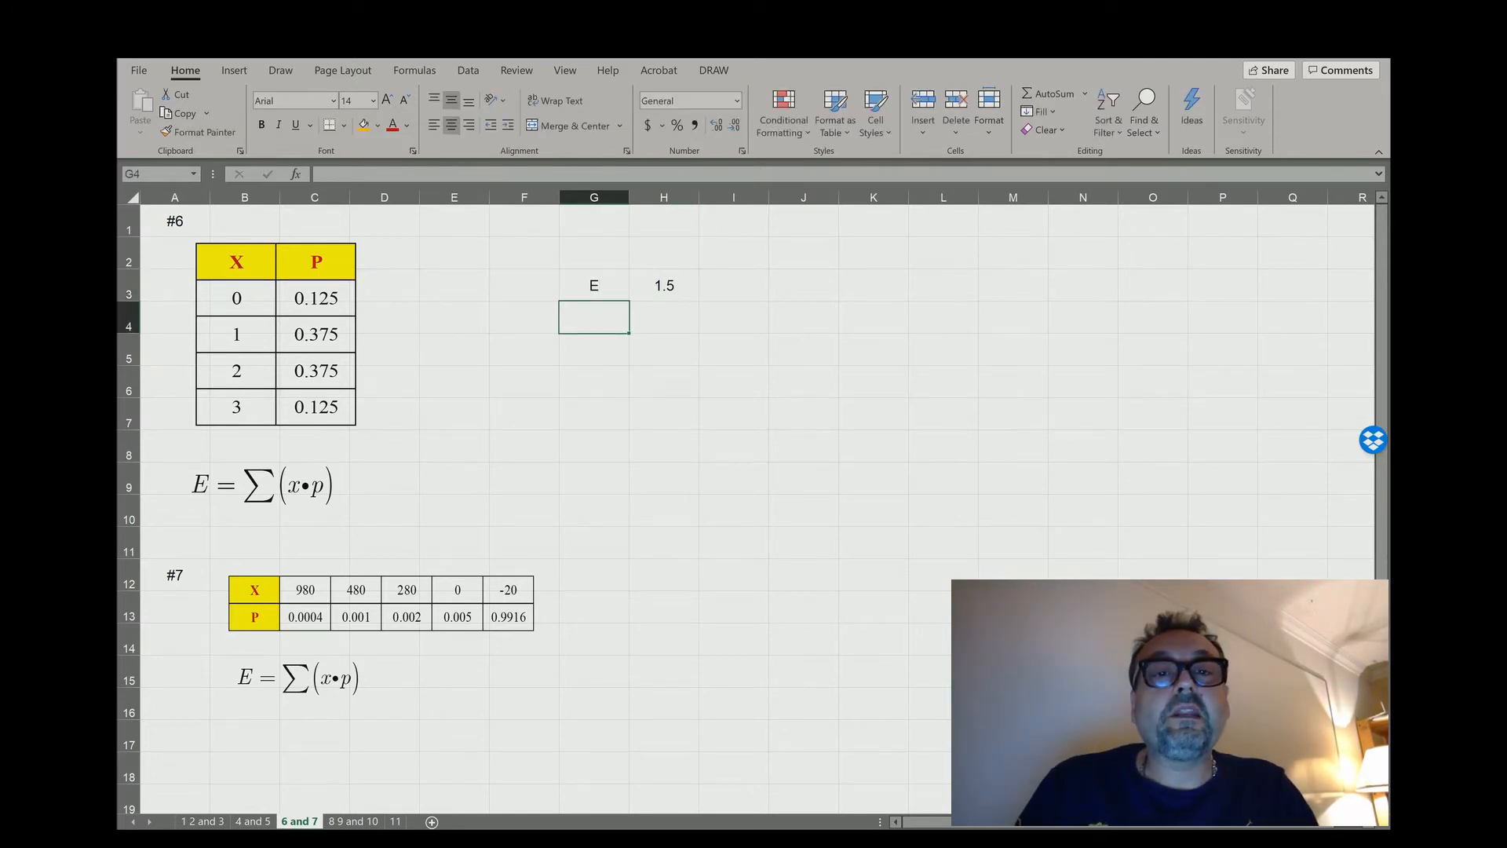
- Format cells G3:H3 with an orange fill and borders around both cells
left_click_drag(594, 285, 664, 285)
left_click(364, 125)
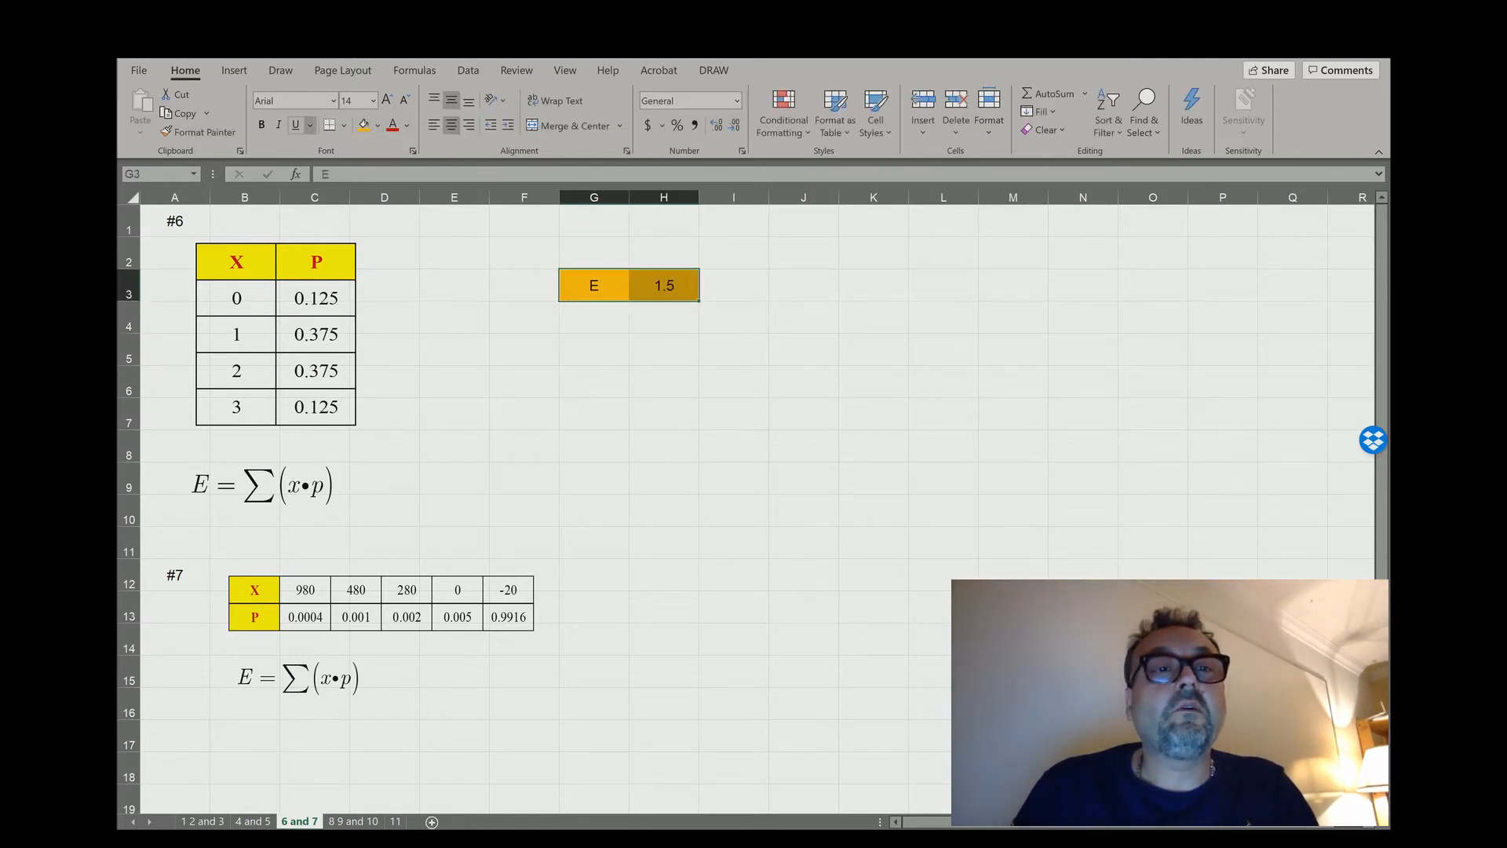
left_click(344, 125)
left_click(385, 286)
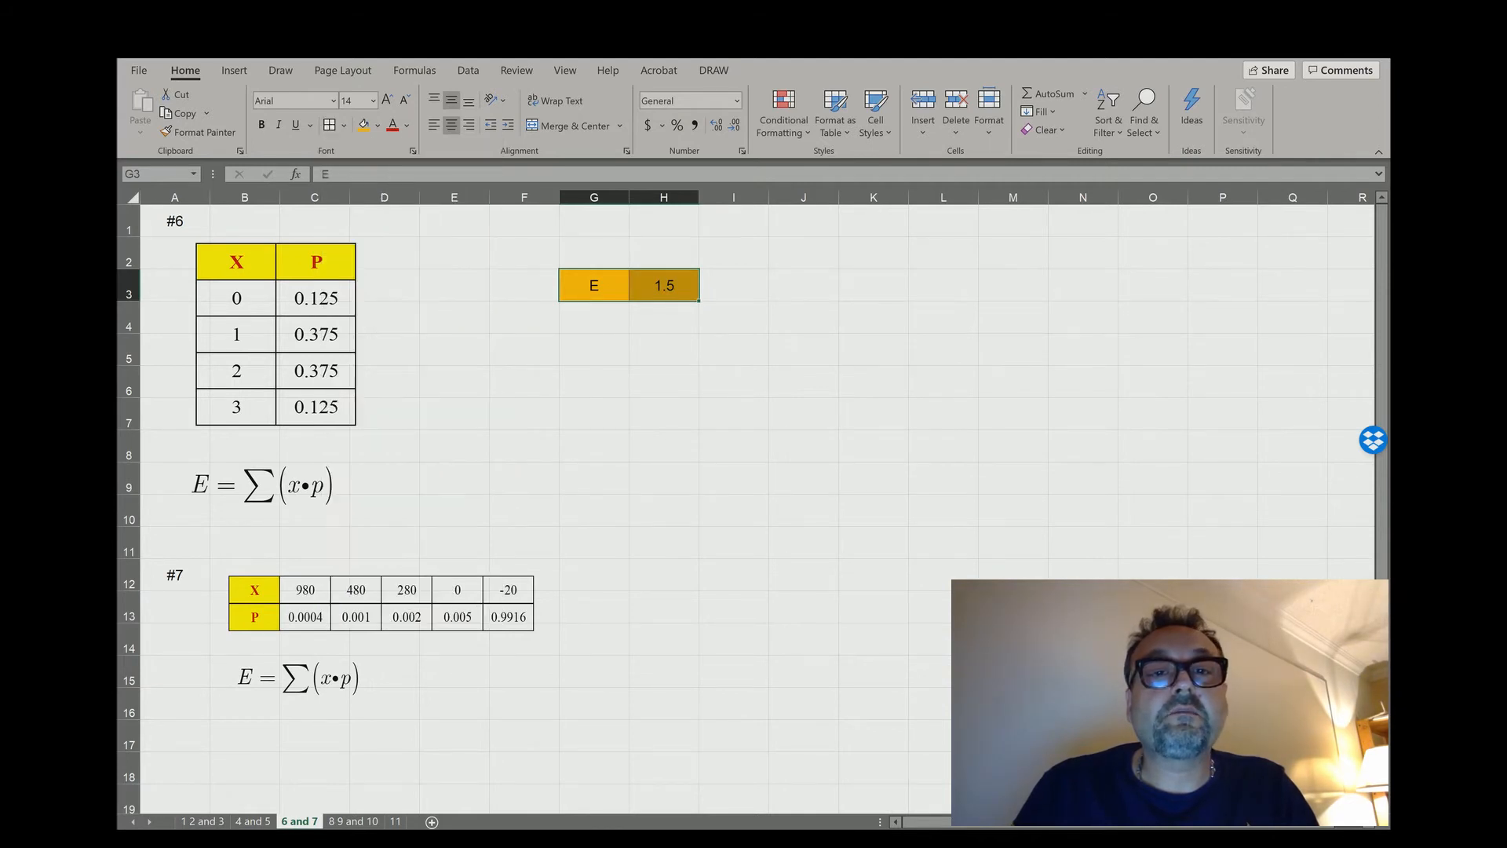
left_click(385, 286)
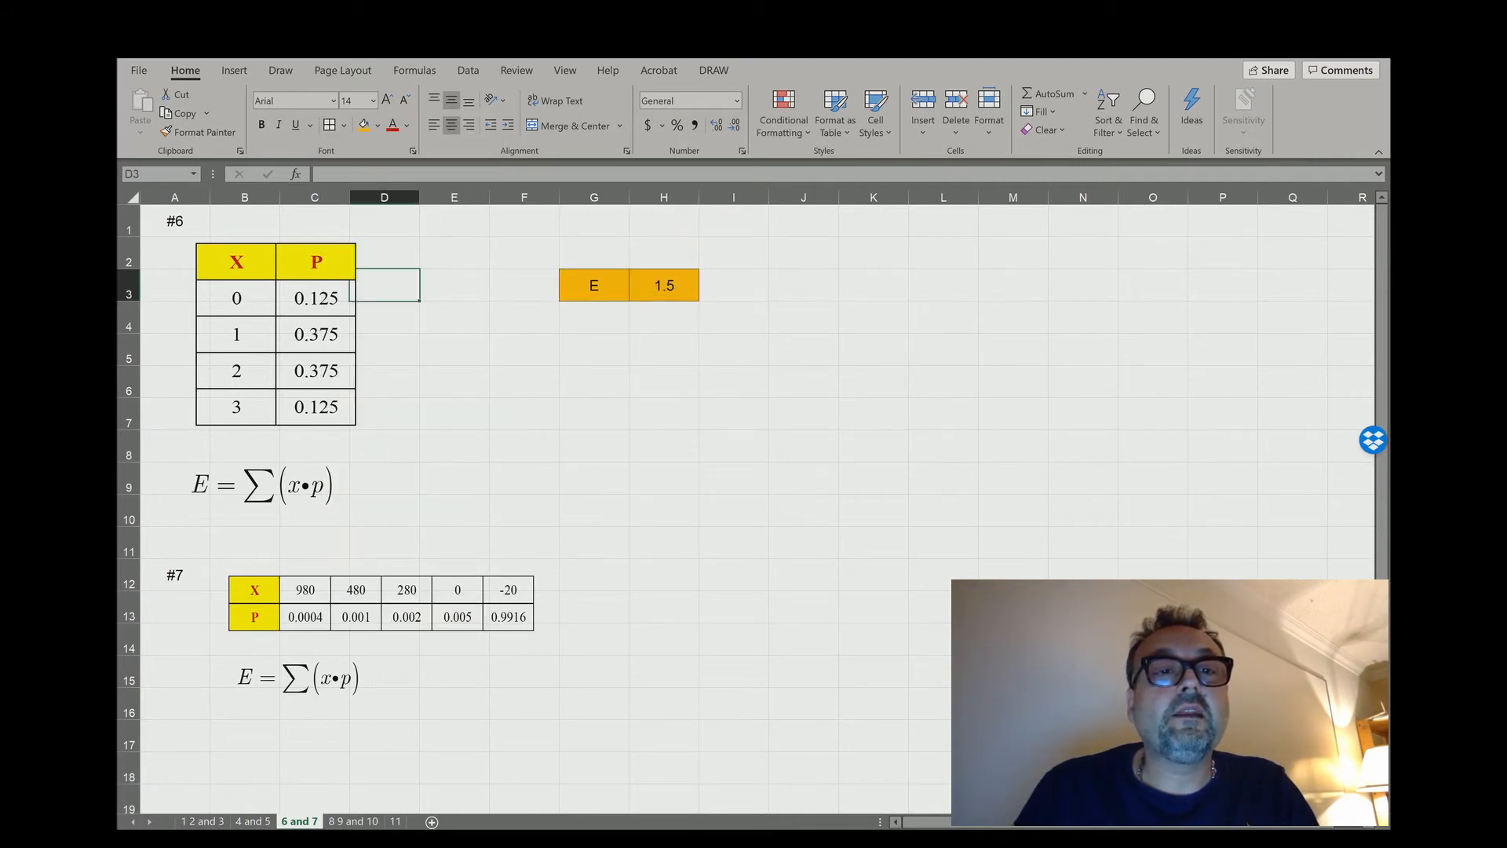
- Move the #6 probability table picture over to columns J:K and enter the headers X and P in cells B2:C2
left_click(381, 255)
left_click_drag(329, 263, 906, 269)
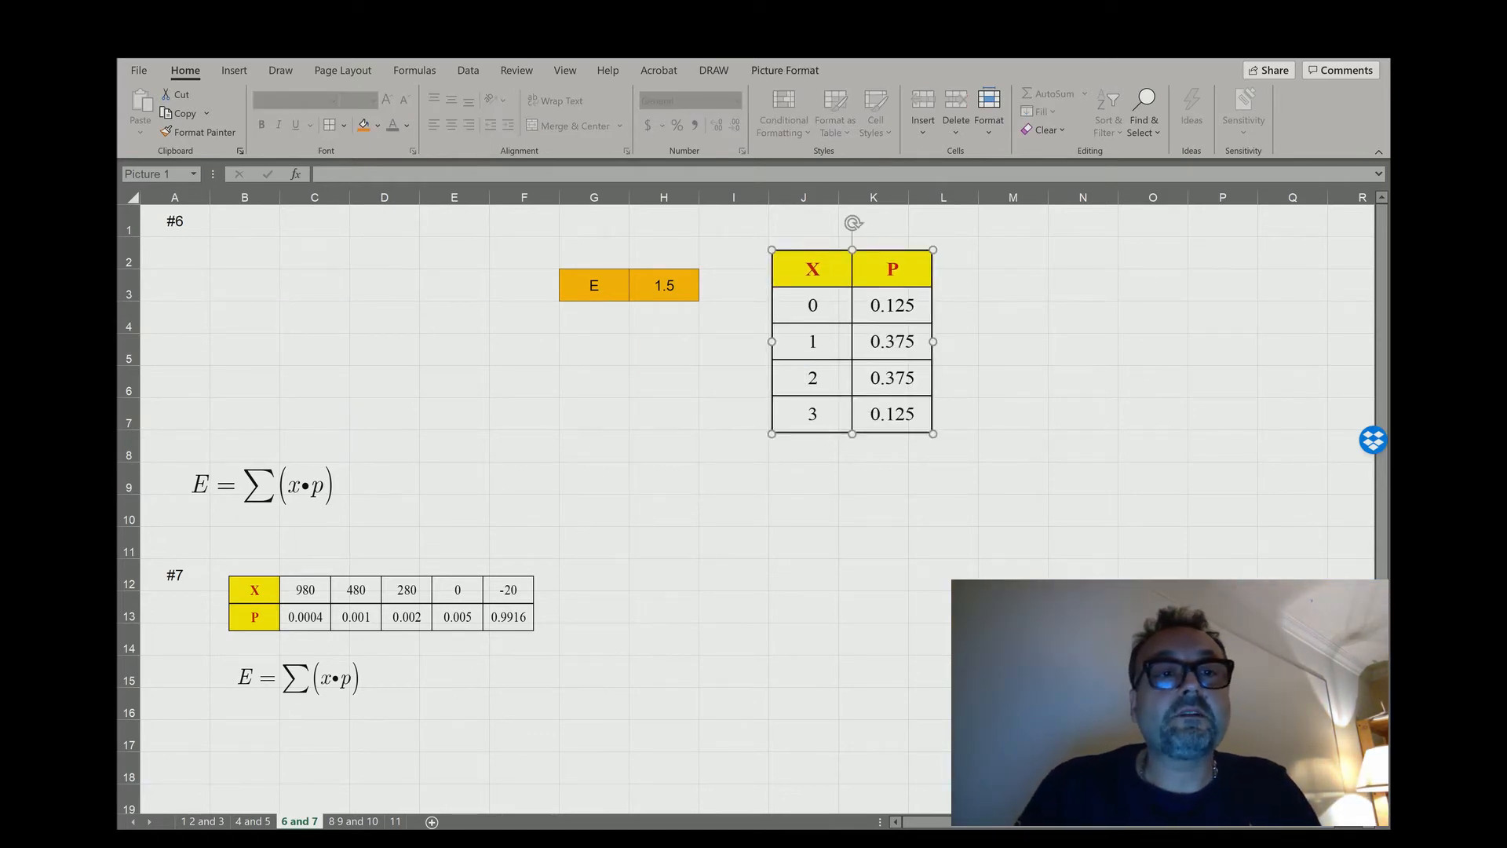
left_click(245, 253)
type("X")
key("Tab")
type("P")
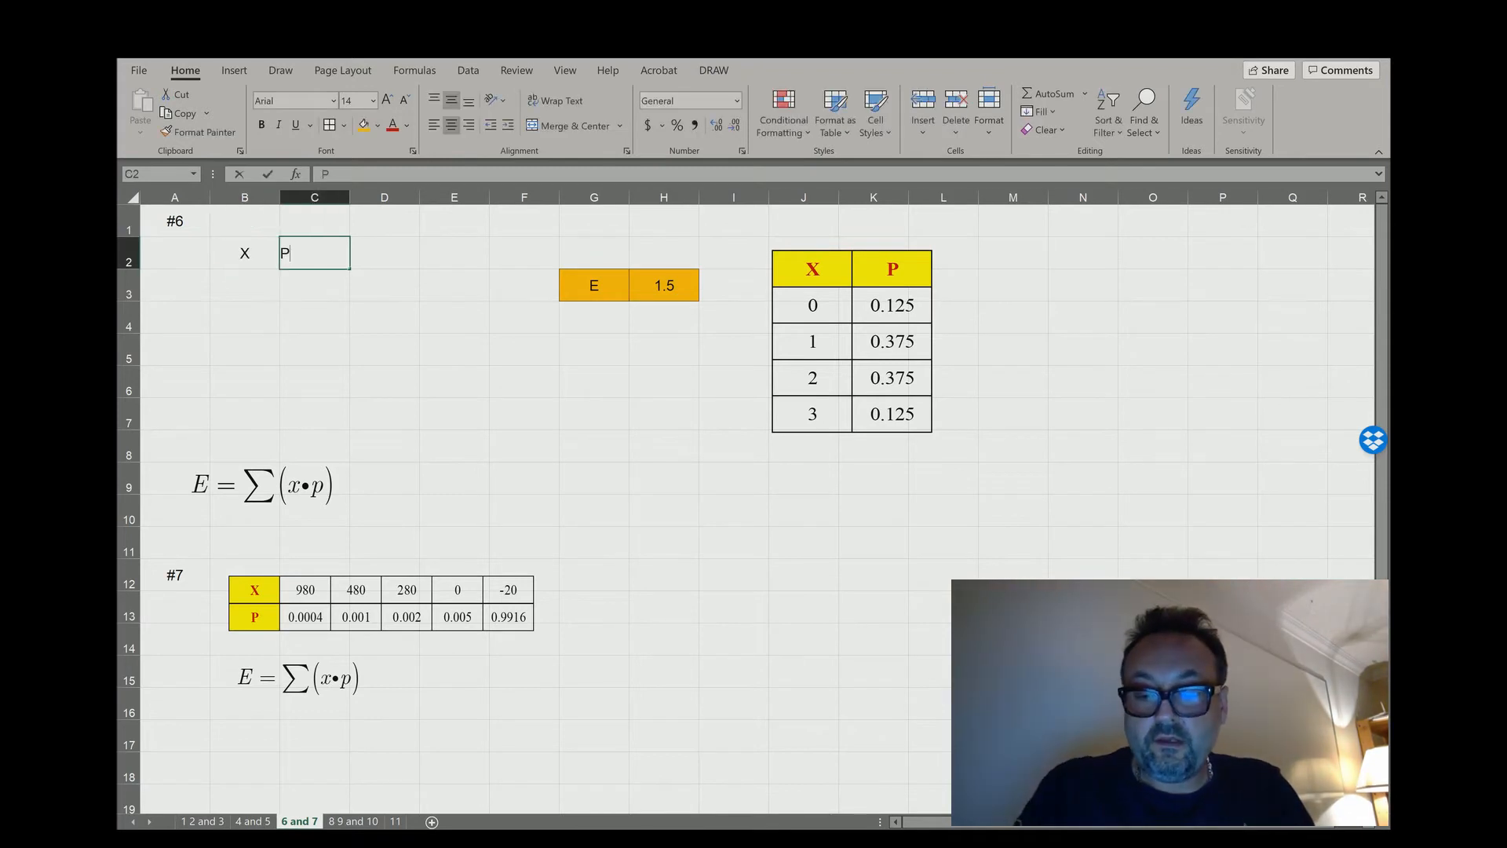
key("Return")
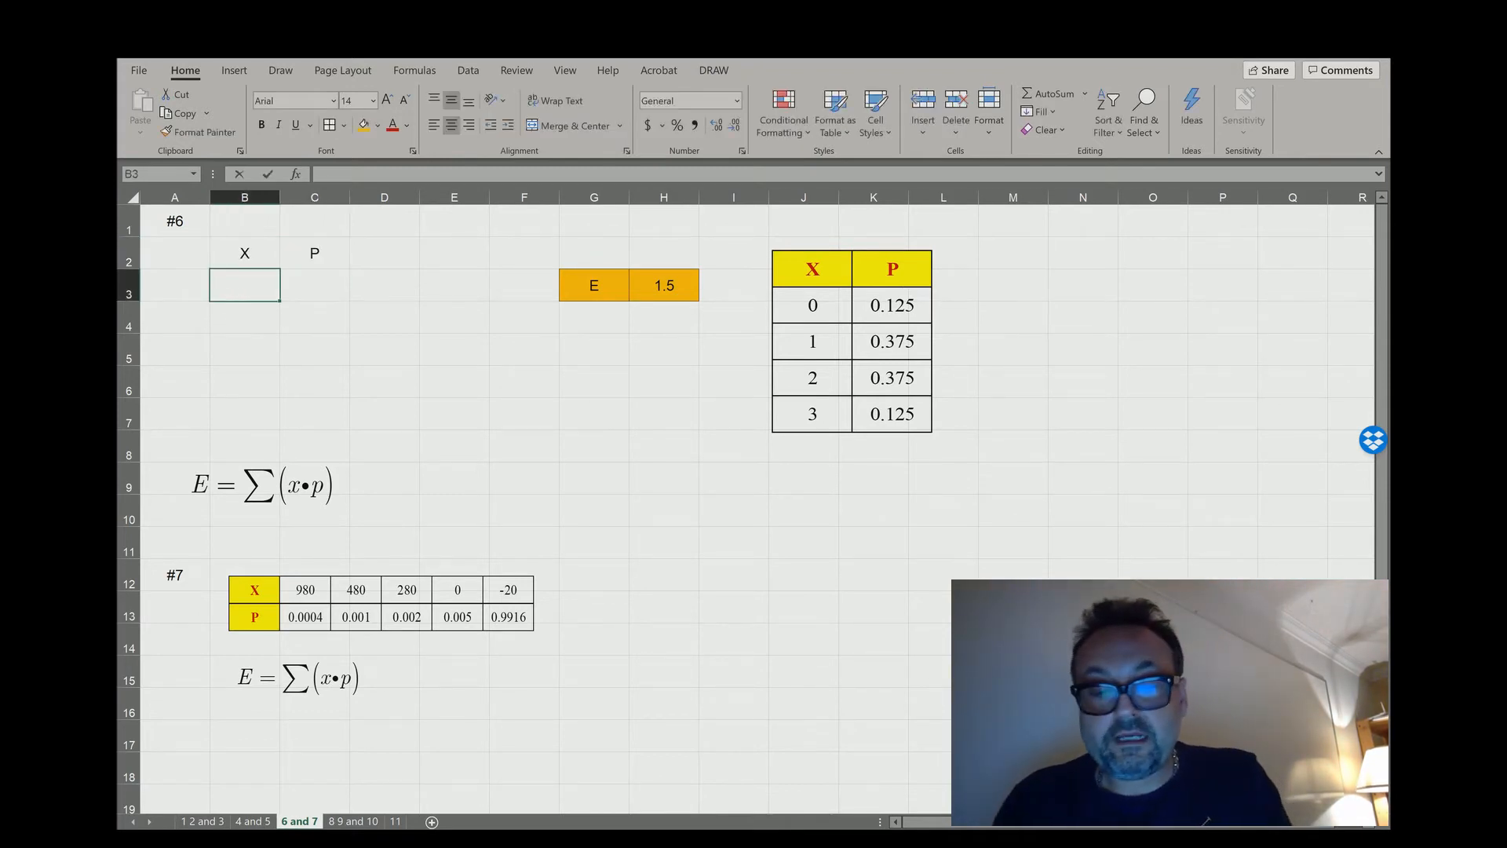
- Enter the X values 0, 1, 2 and 3 down cells B3:B6
type("0")
key("Return")
type("1")
key("Return")
type("2")
key("Return")
type("3")
key("Return")
key("Right")
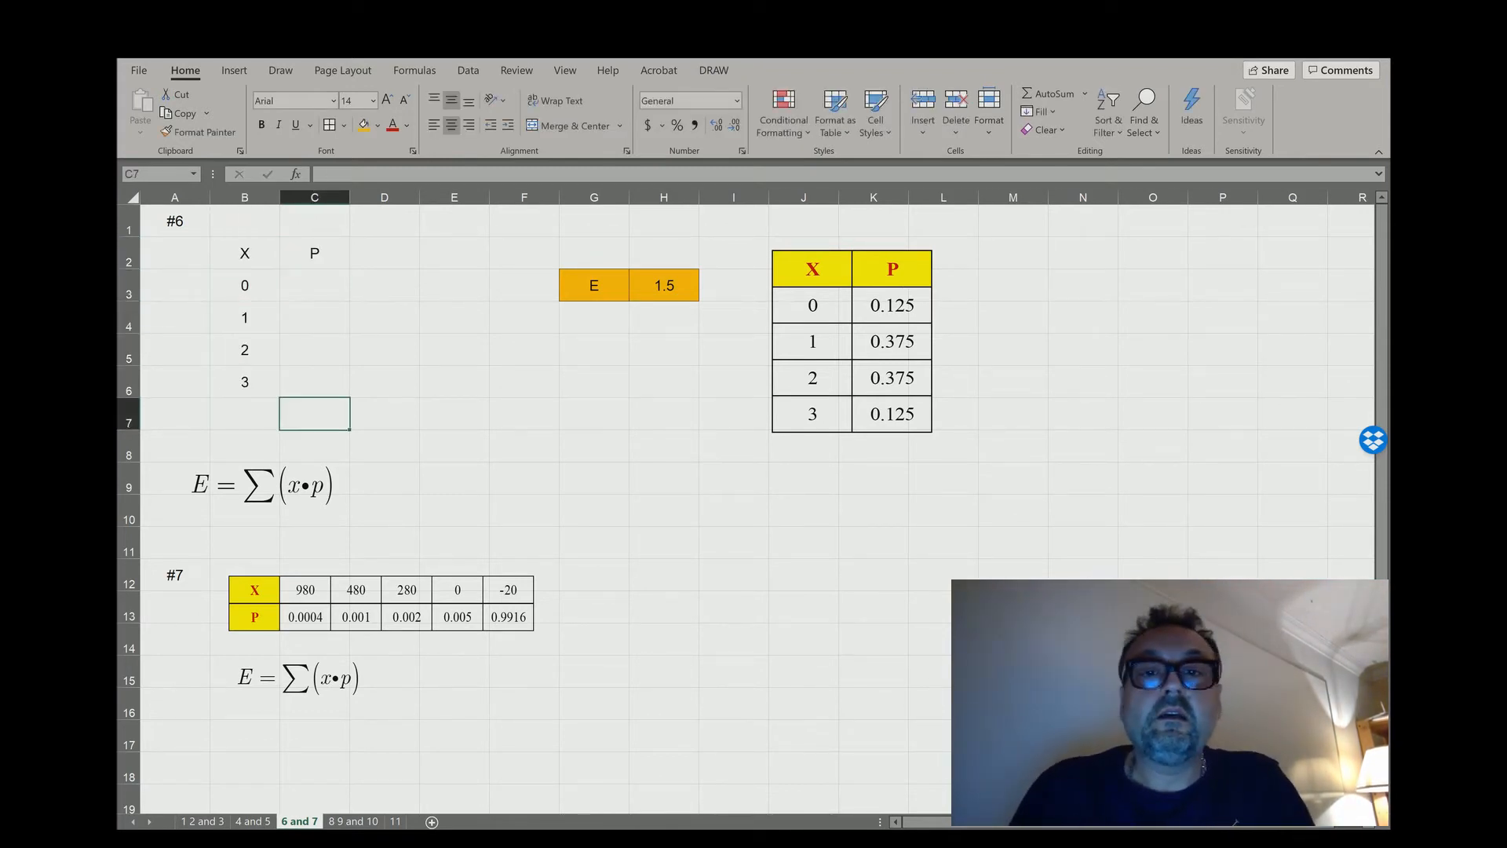
- Fill the P column in C3:C6 with the formulas =1/8, =3/8, =3/8 and =1/8
left_click(286, 277)
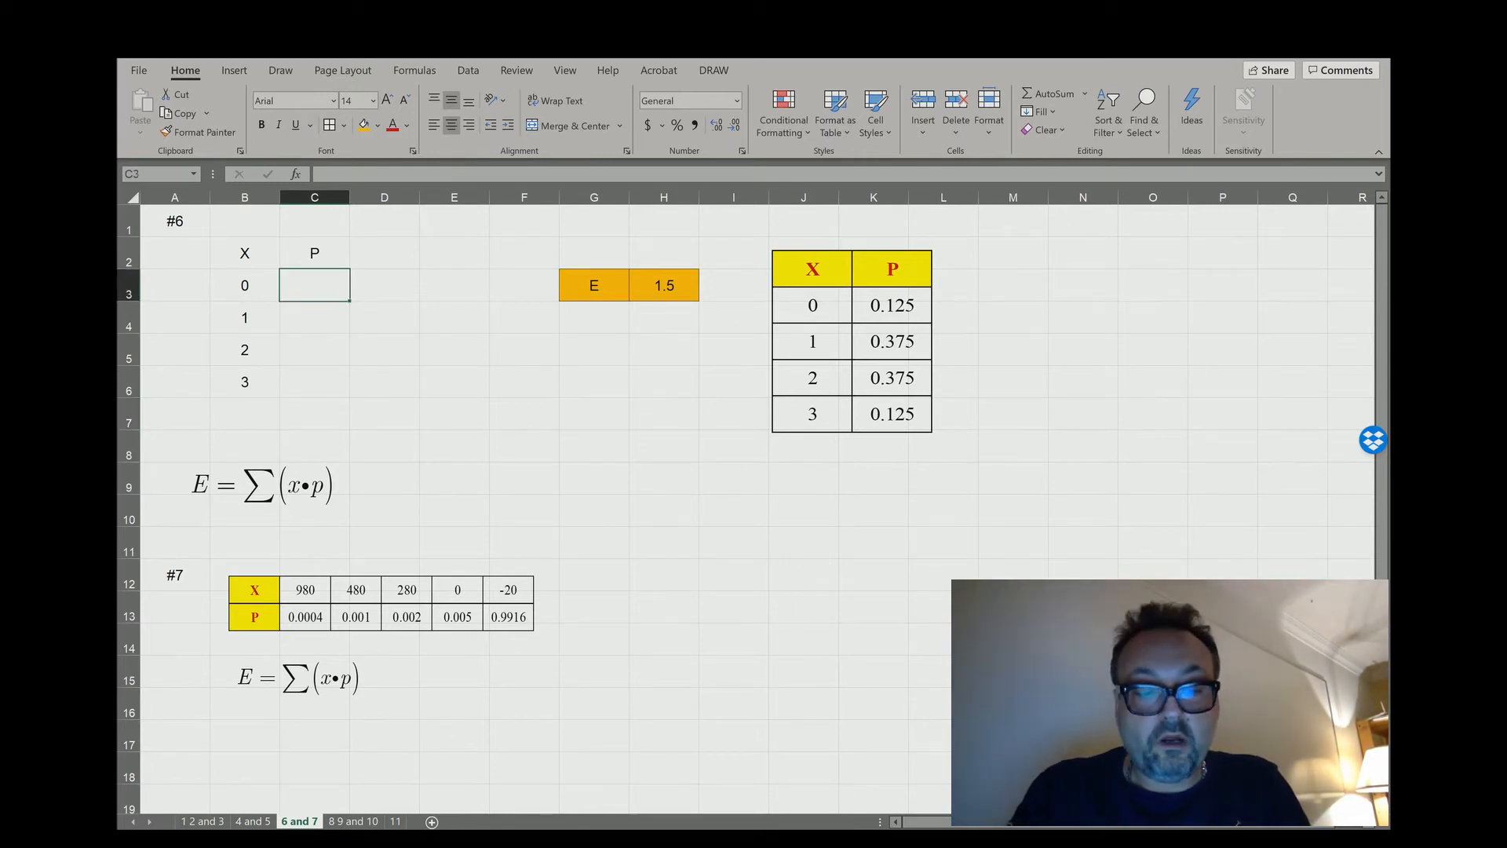
type("=1/8")
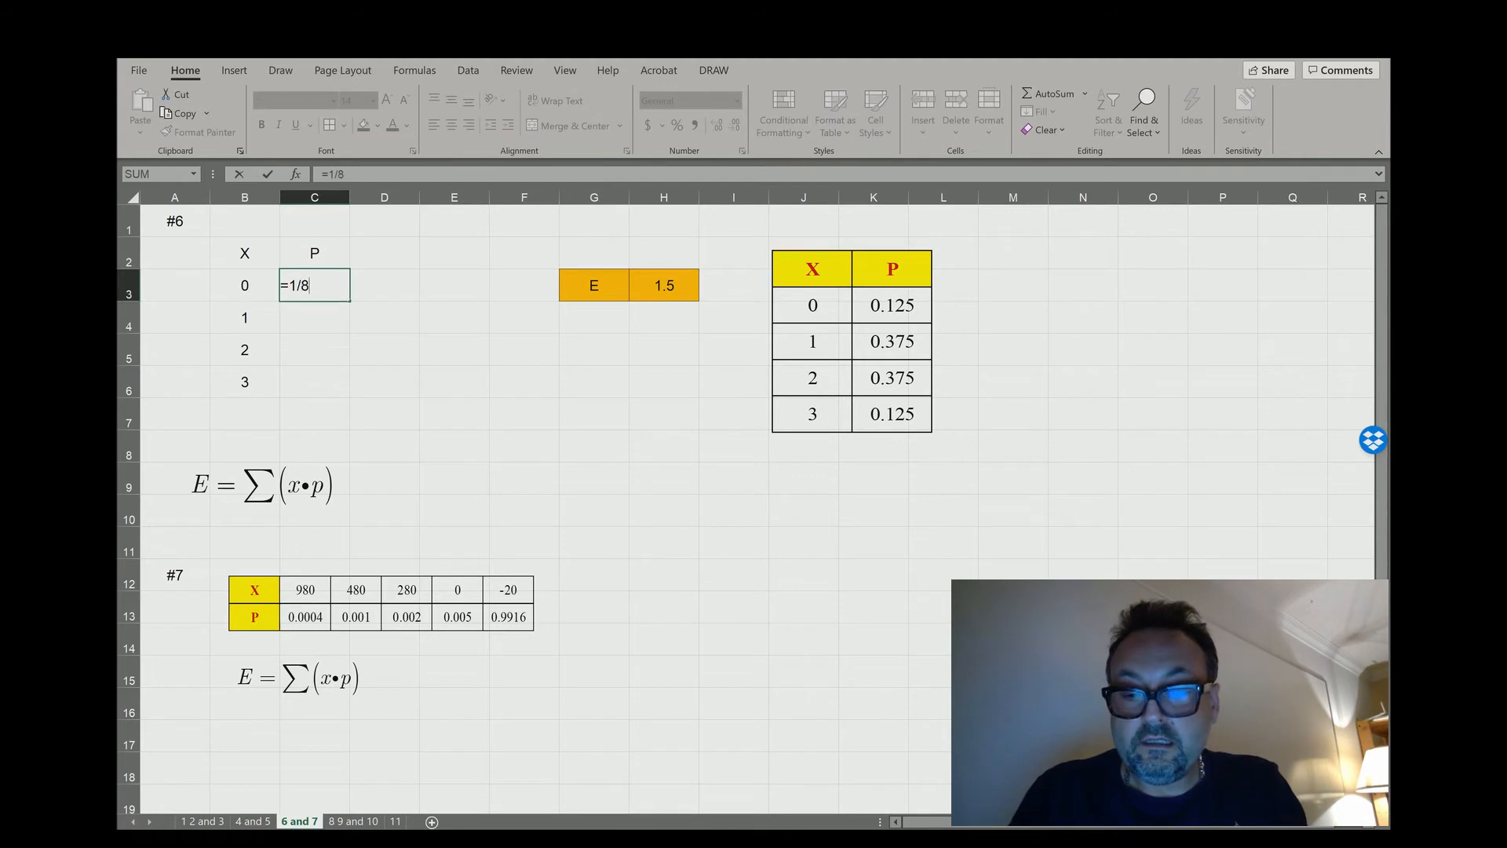
key("Return")
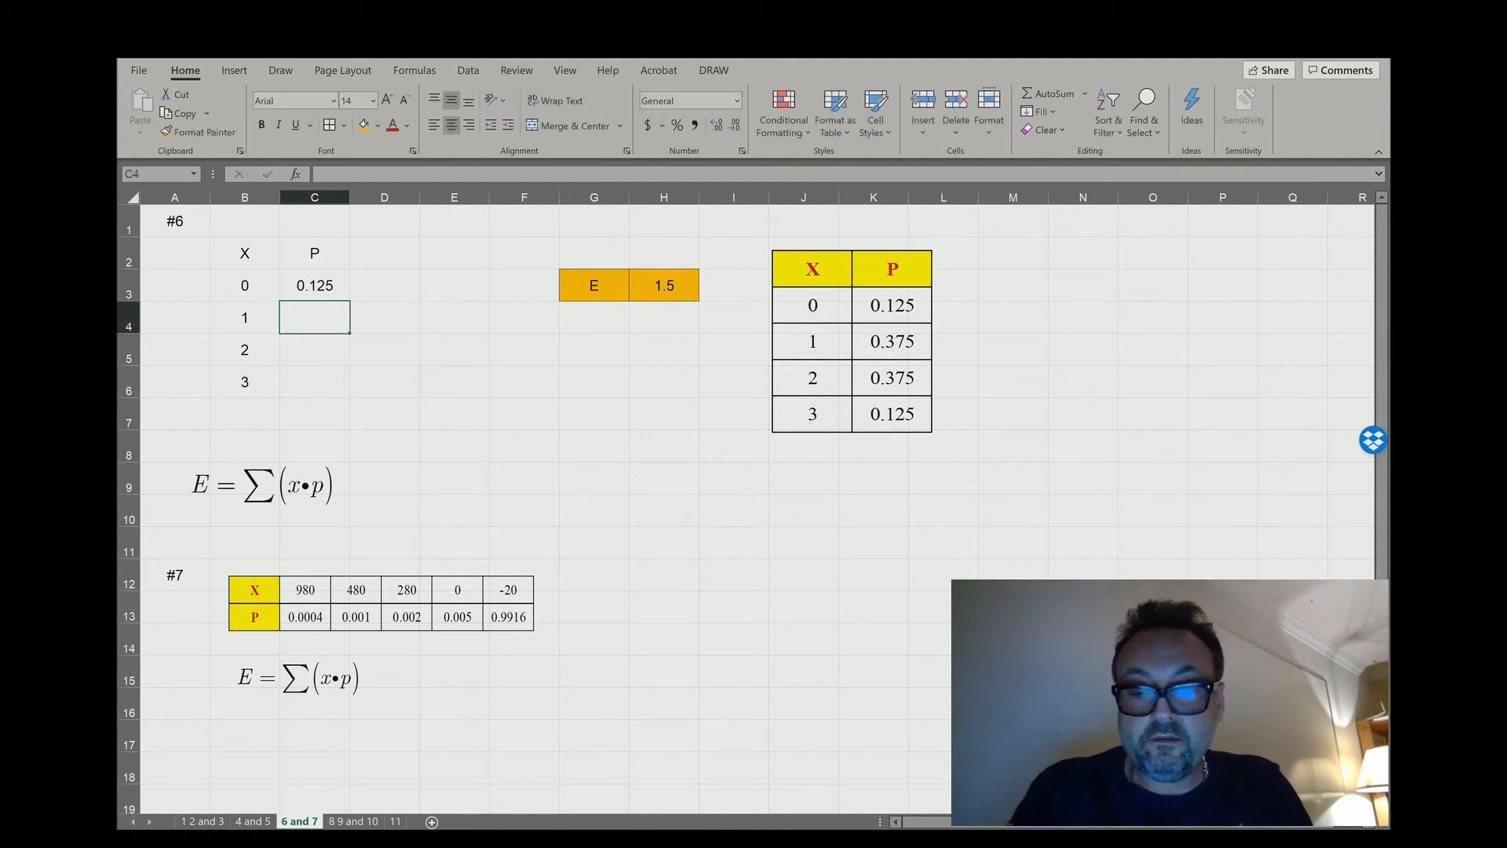
type("=3/8")
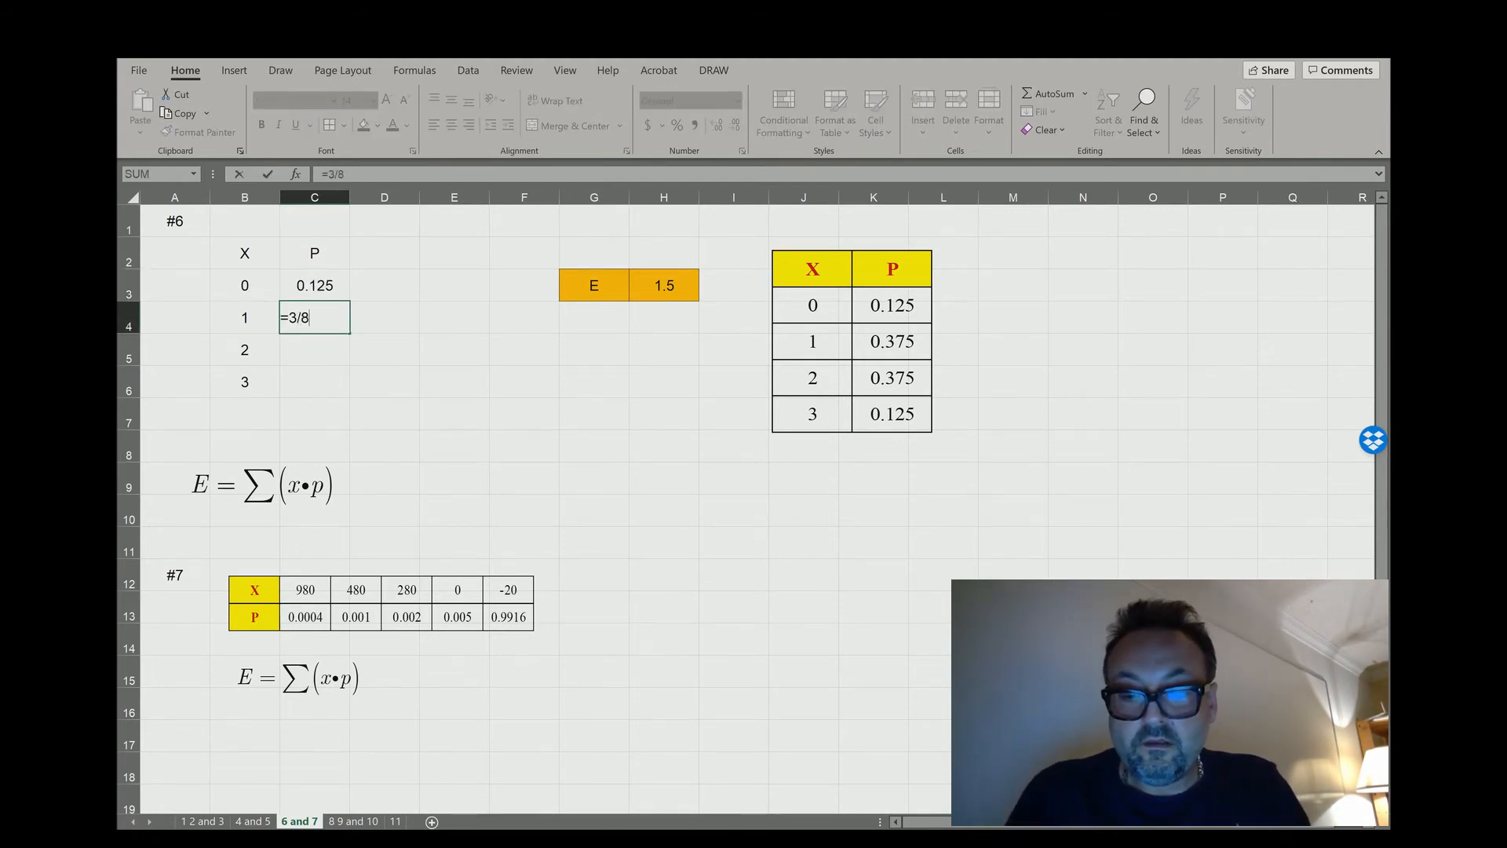
key("Return")
type("=3/")
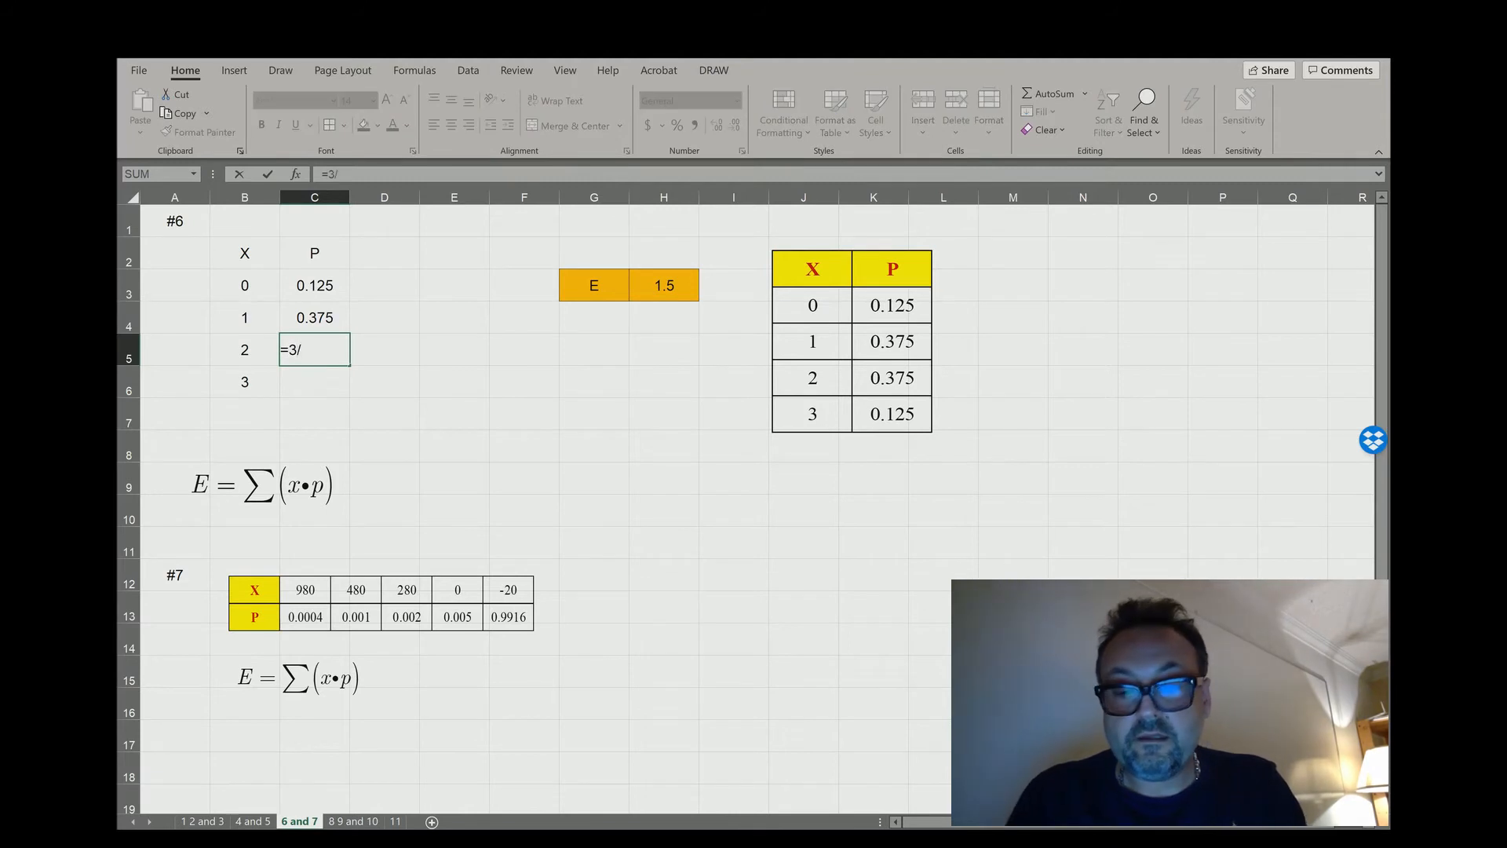
type("8")
key("Return")
type("=1/8")
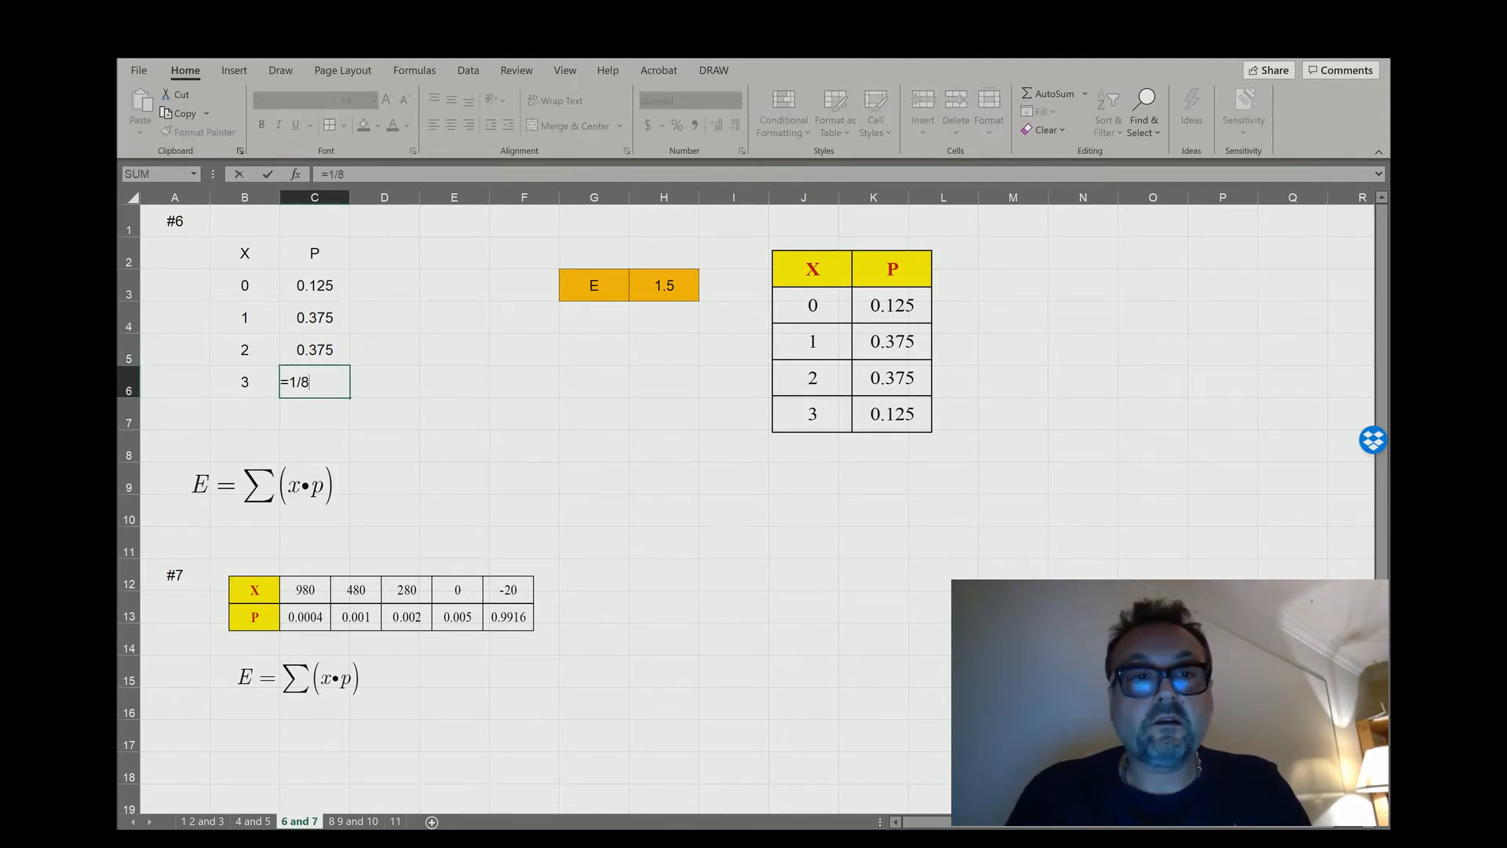
key("Return")
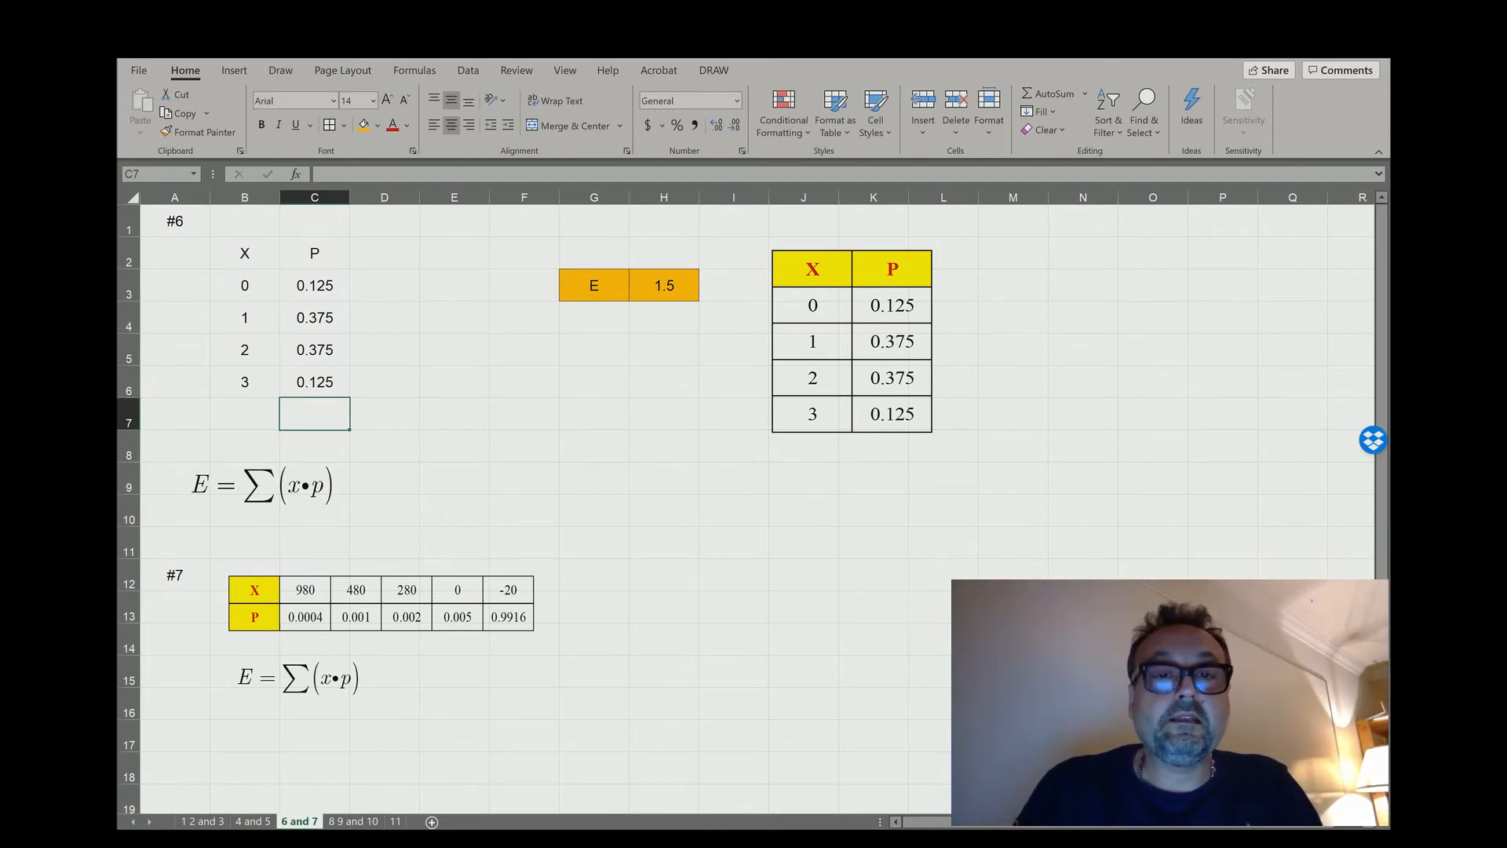
- Enter the label E in cell G5 and review the expected value formula in cell H3
left_click(594, 350)
type("E")
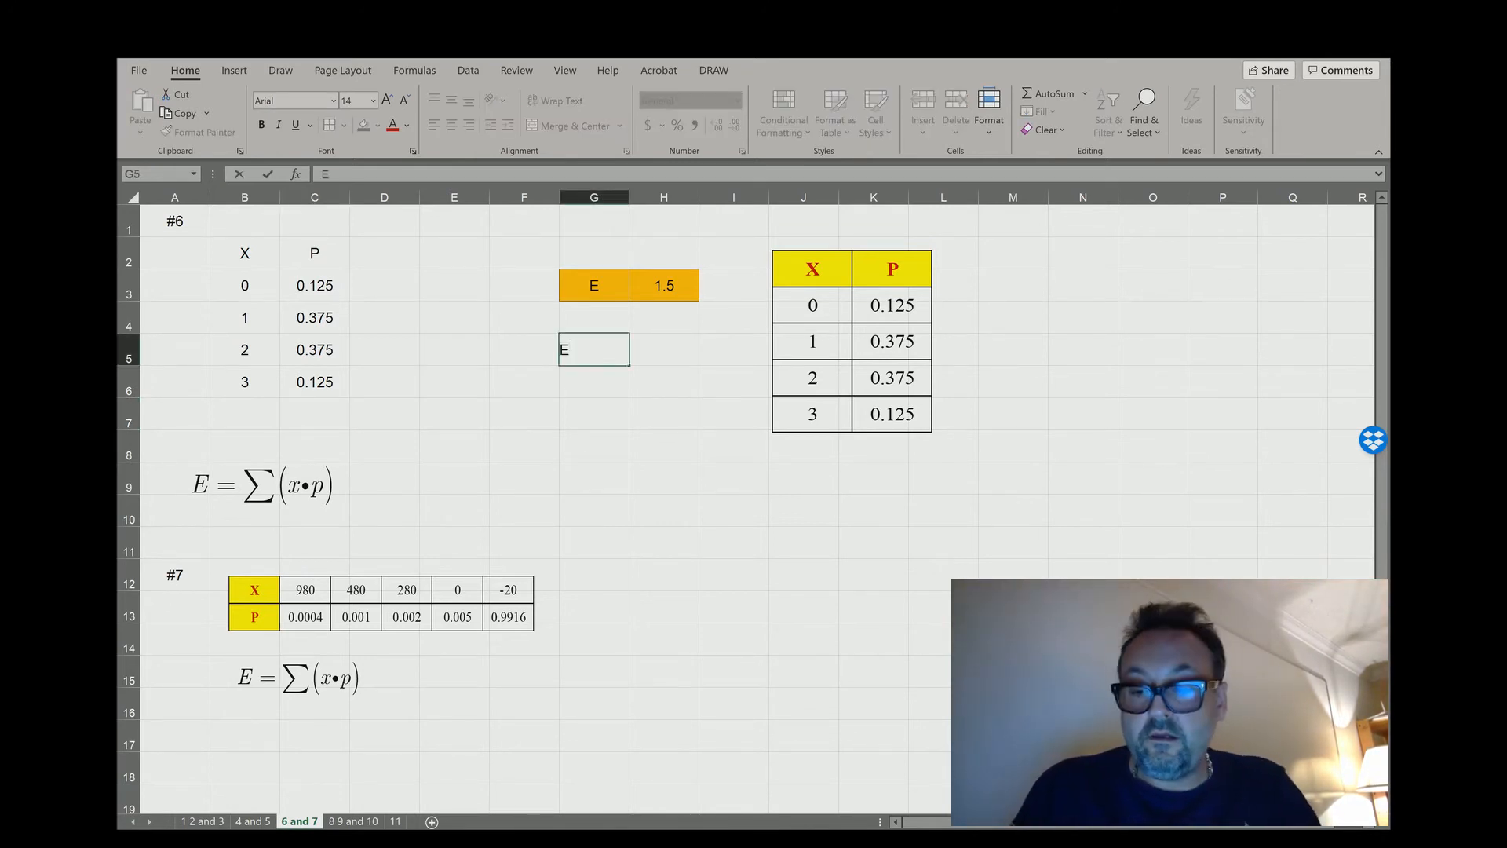
key("Tab")
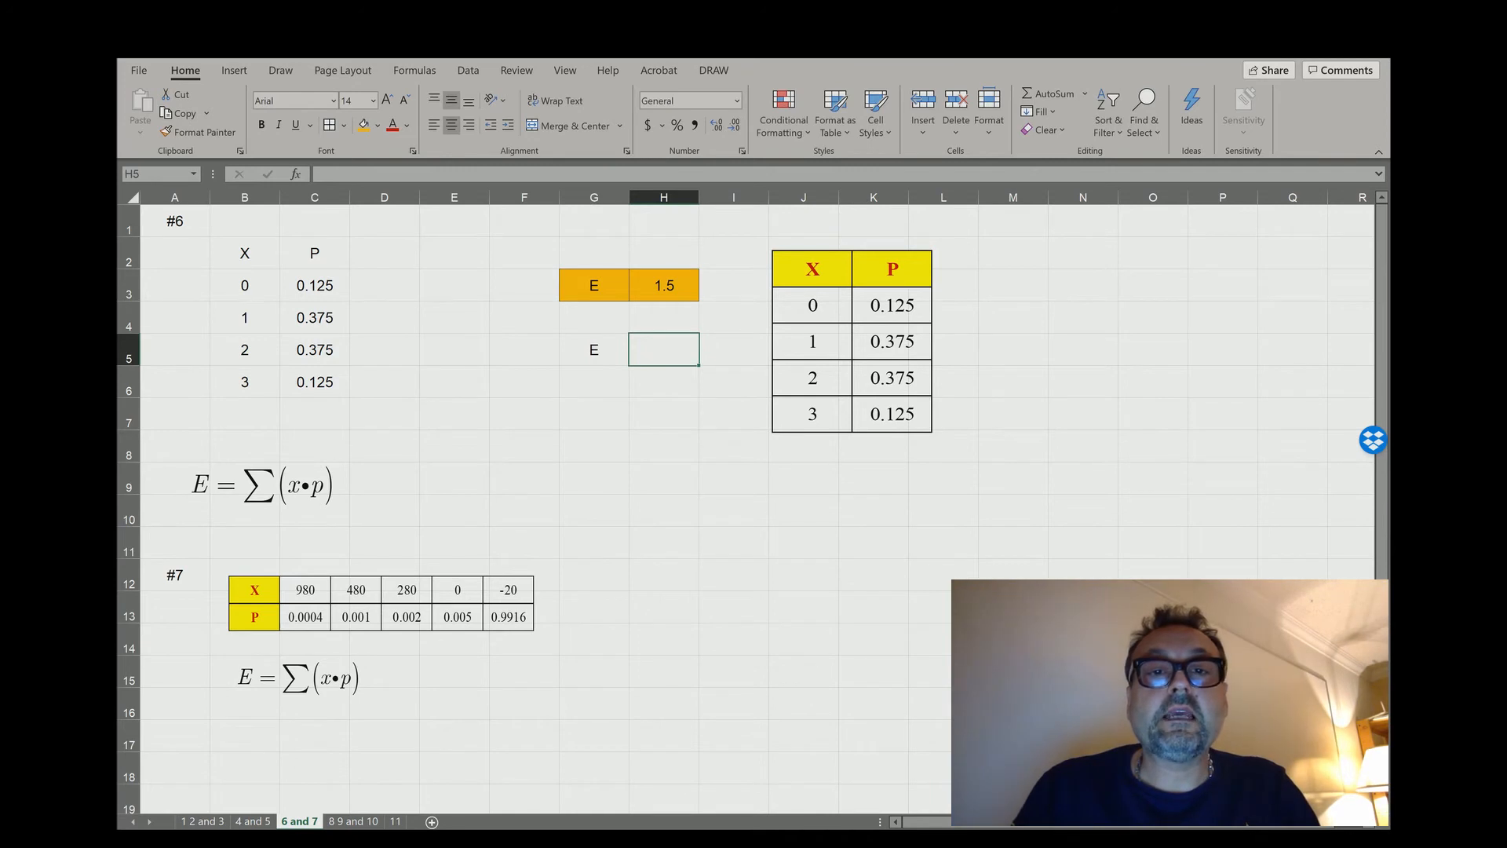
double_click(664, 286)
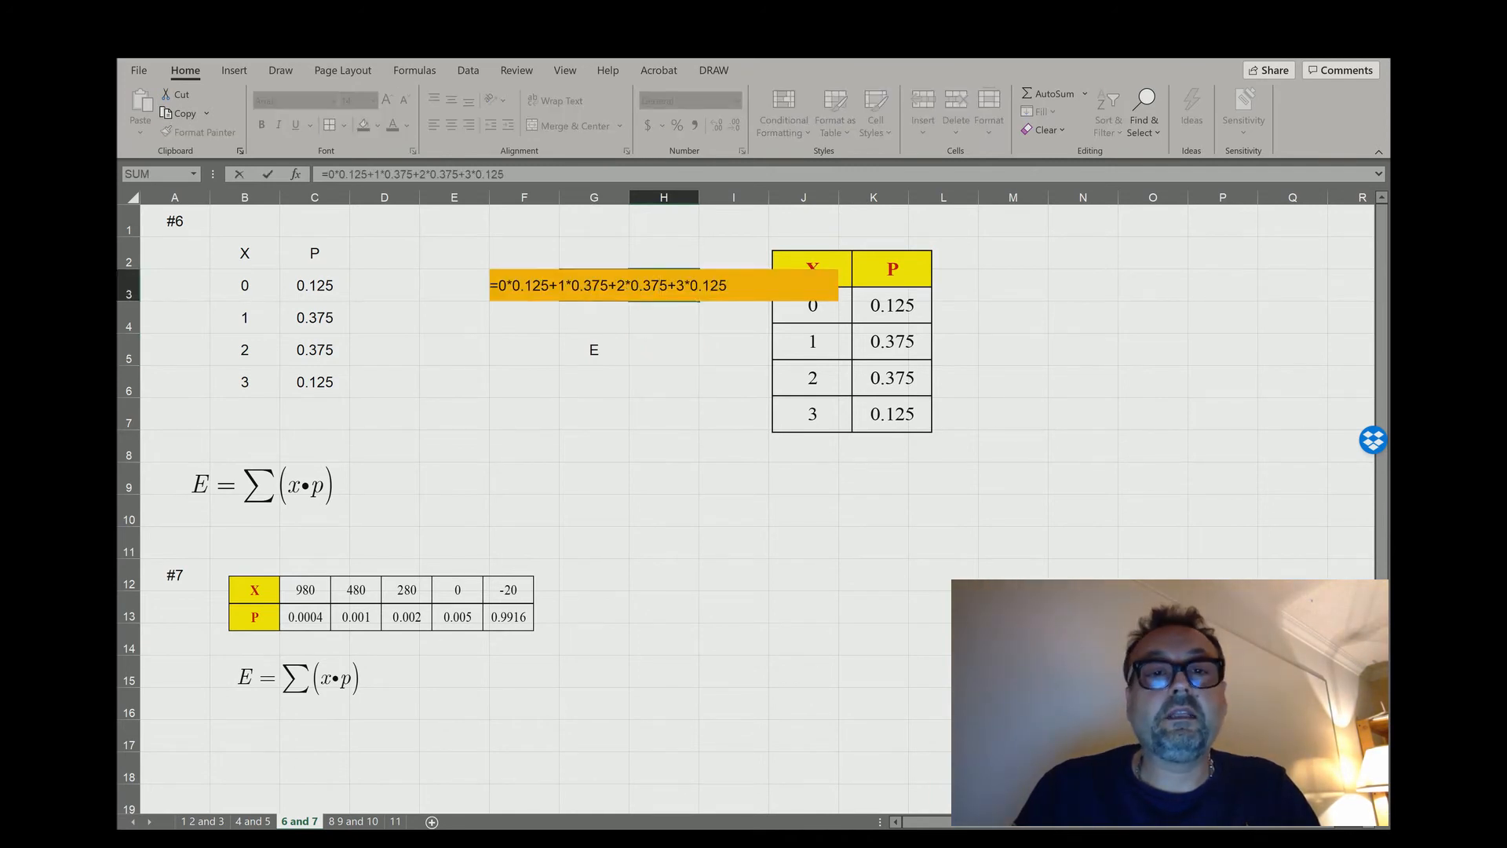
key("Return")
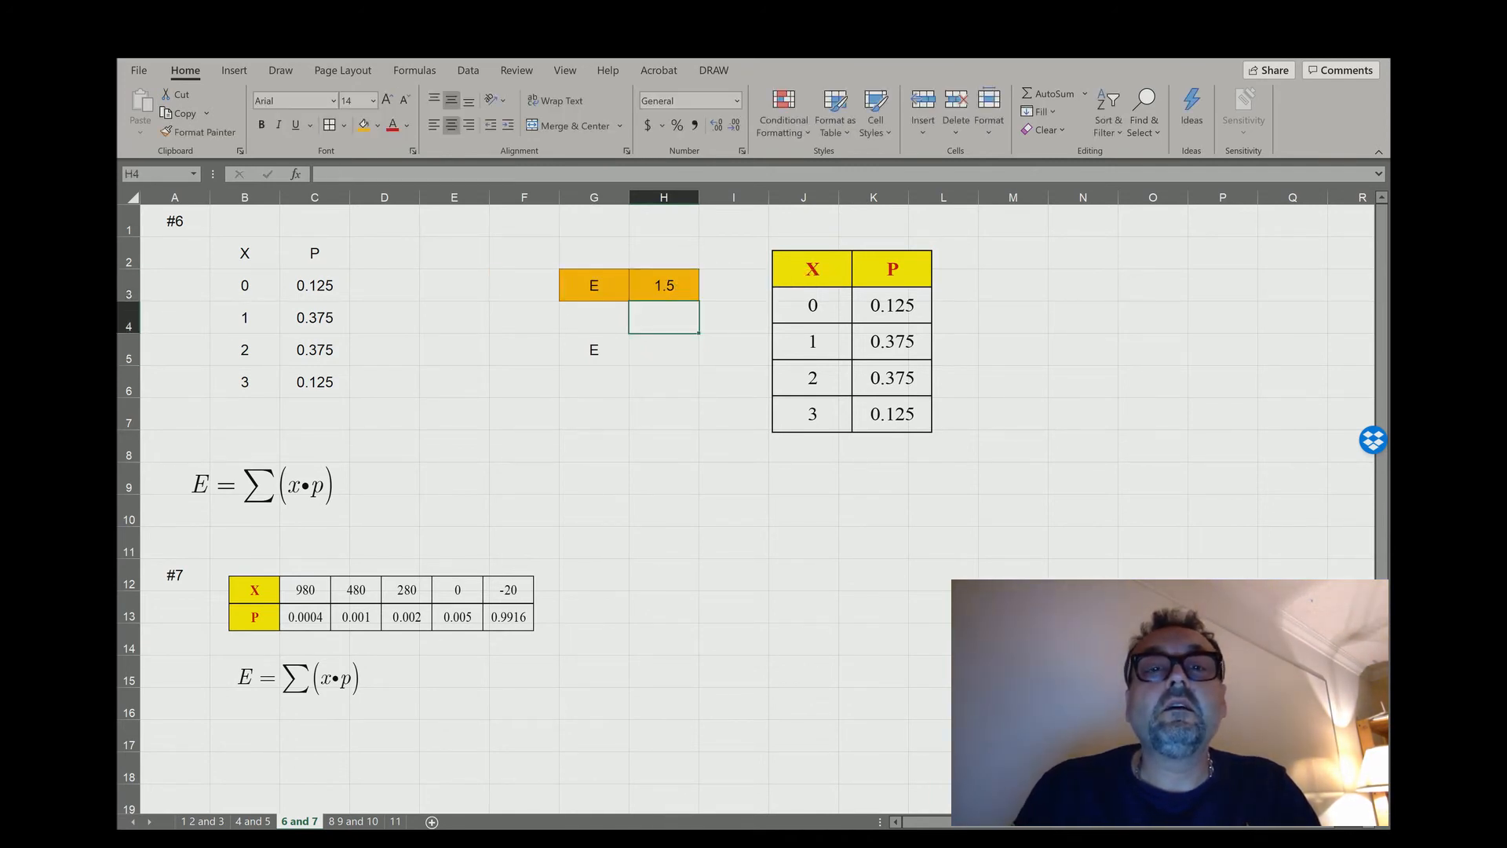
left_click(664, 350)
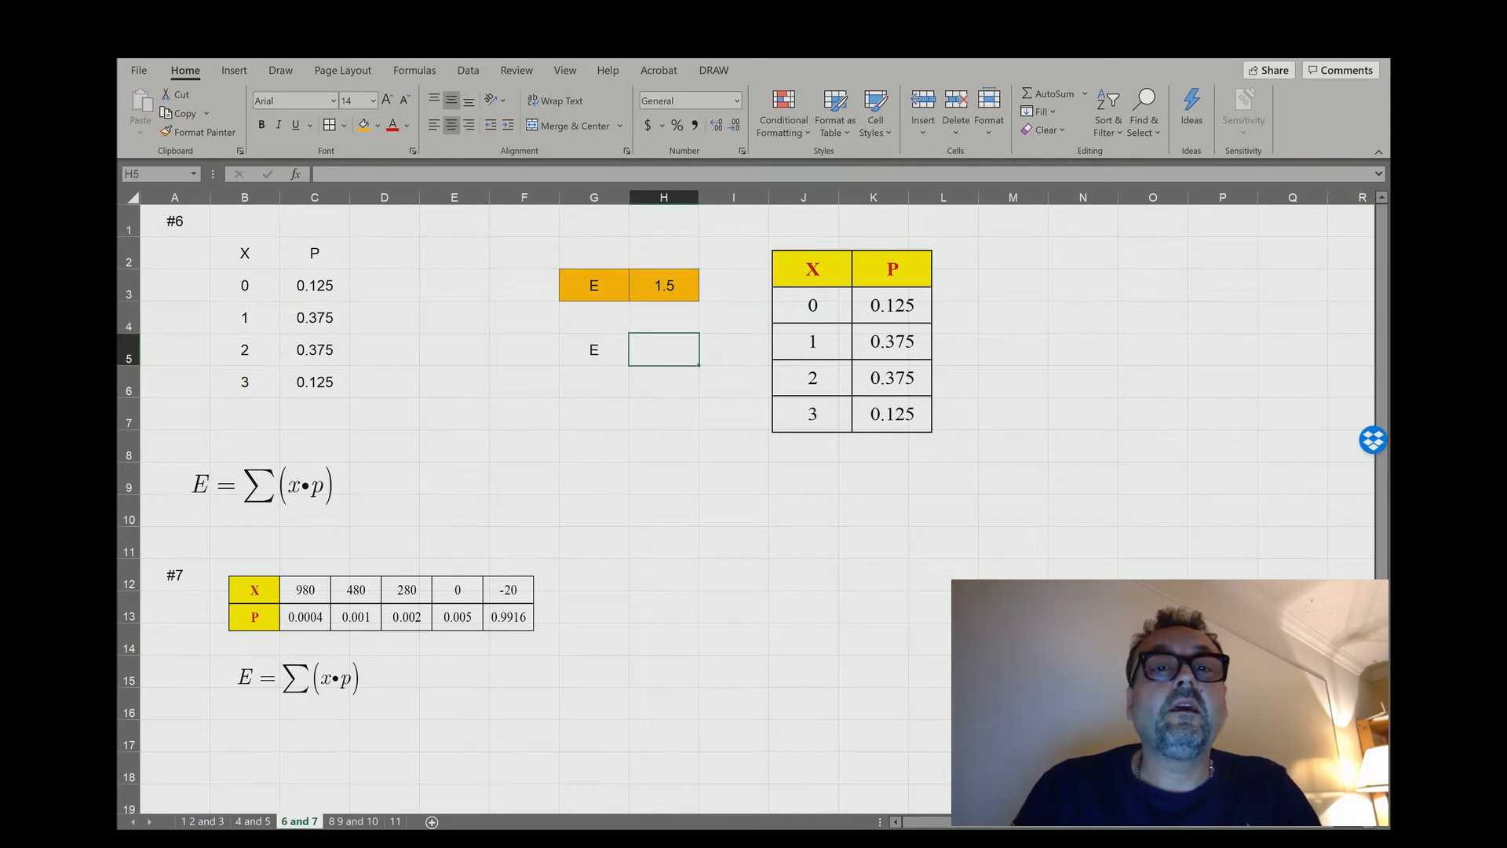
double_click(668, 286)
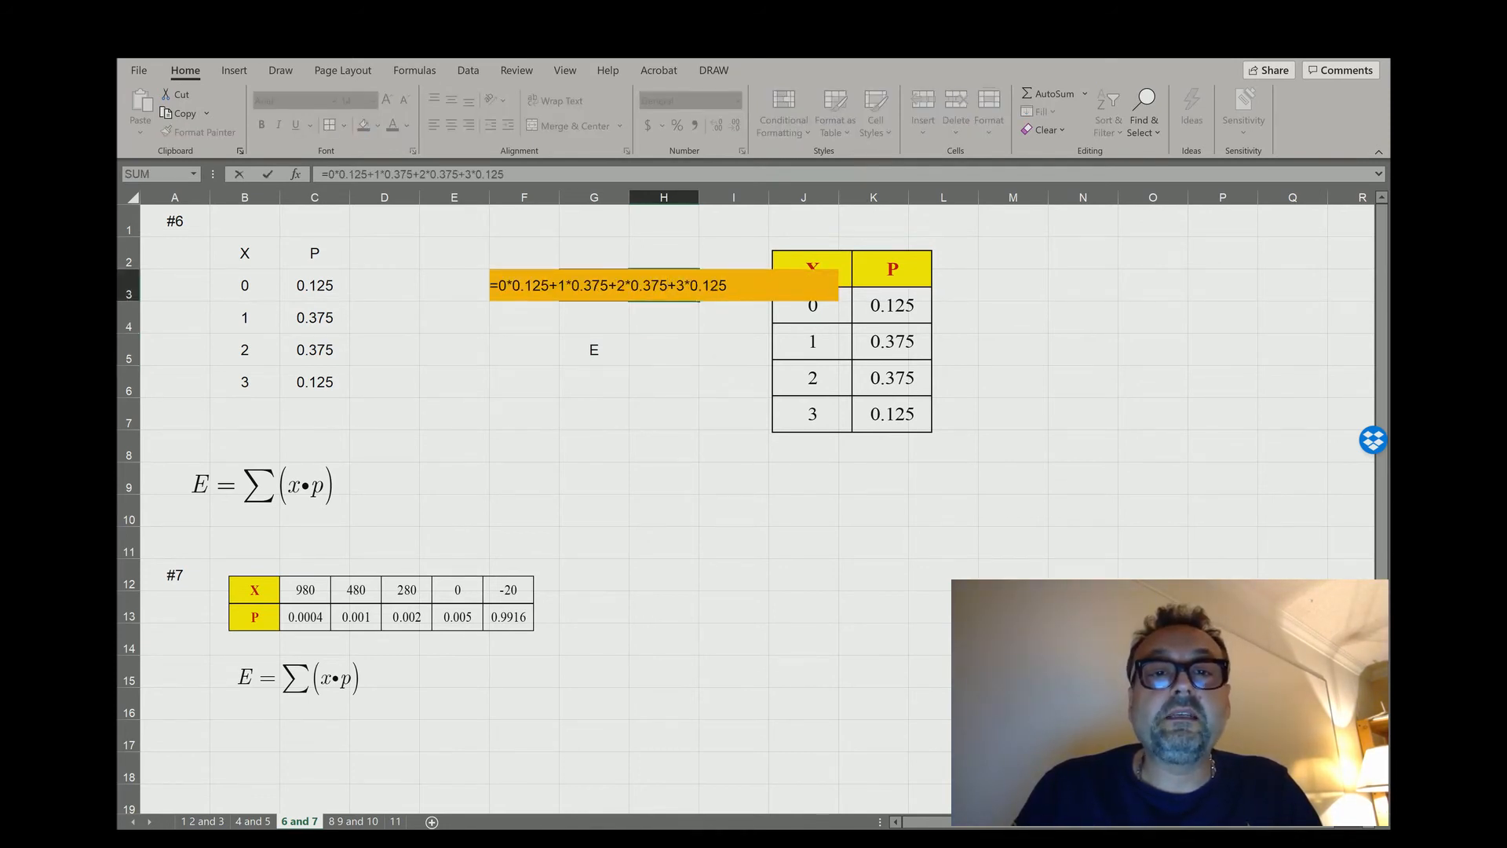
key("Return")
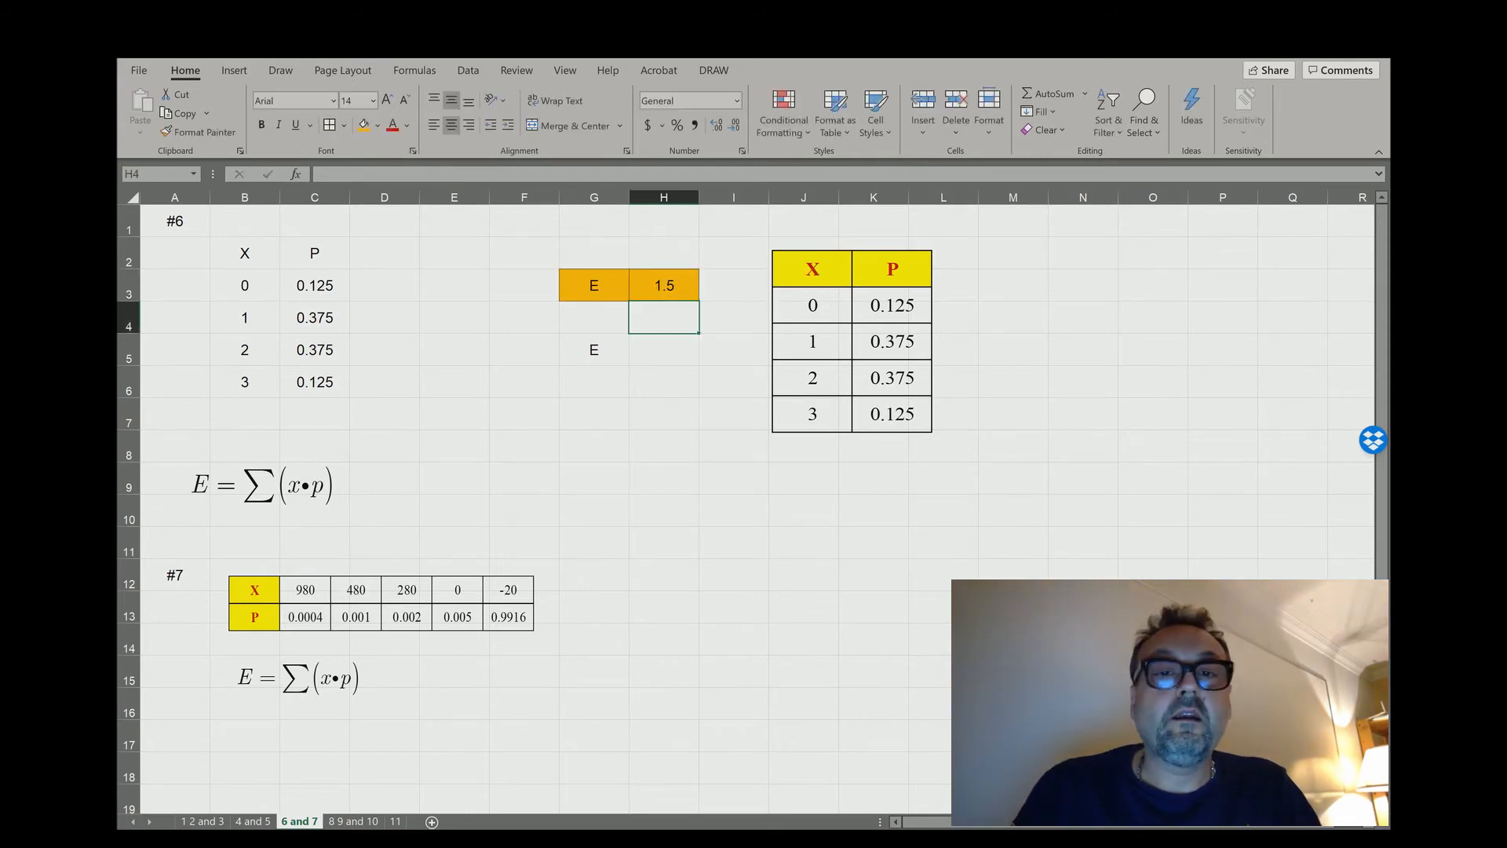
- Enter the product formula =B3*C3 in cell D3 and fill it down through D6
left_click(385, 285)
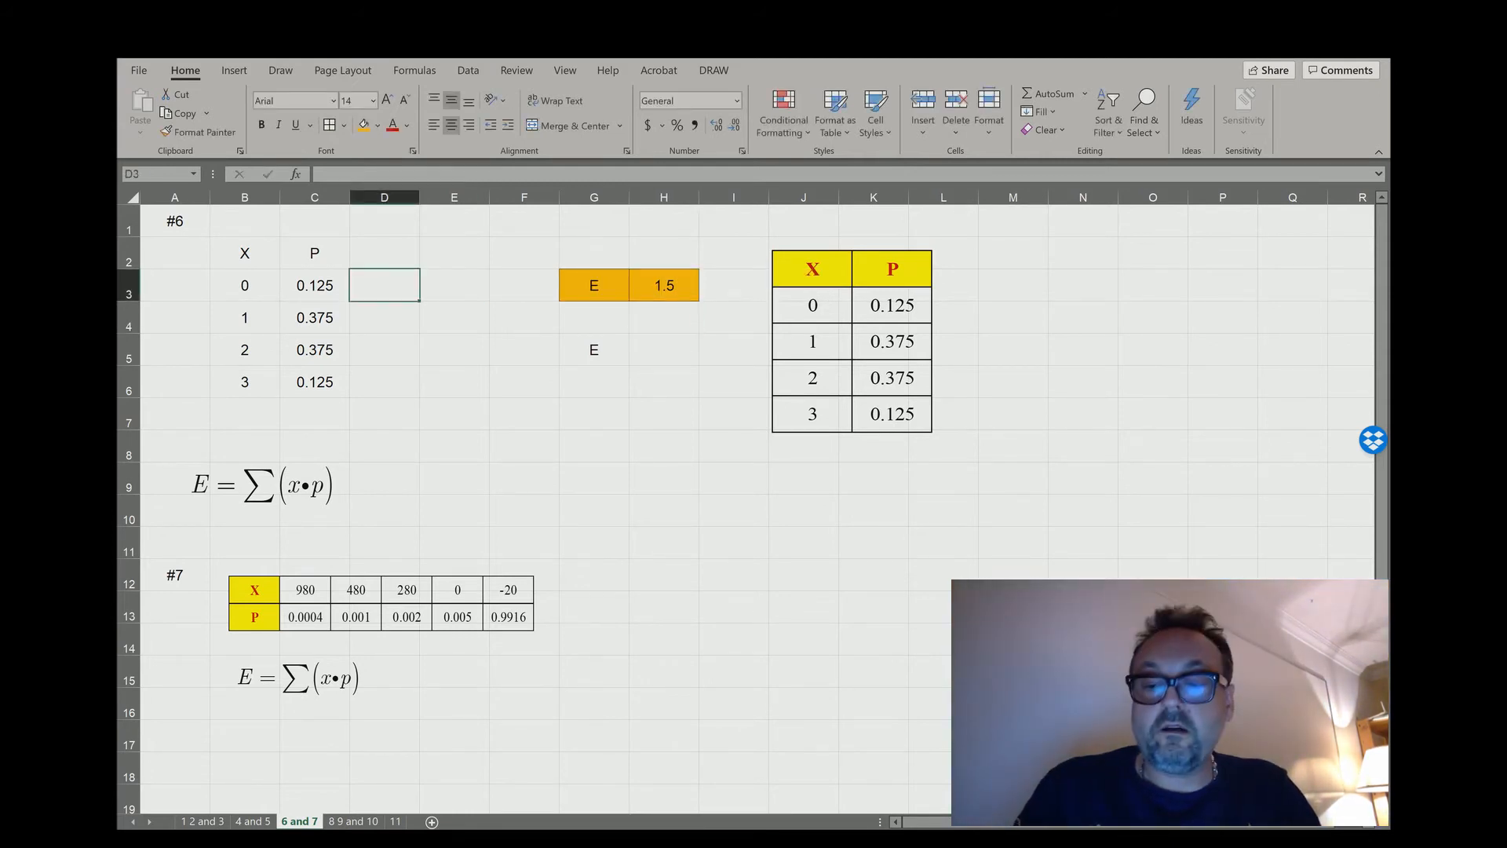
type("=")
left_click(244, 286)
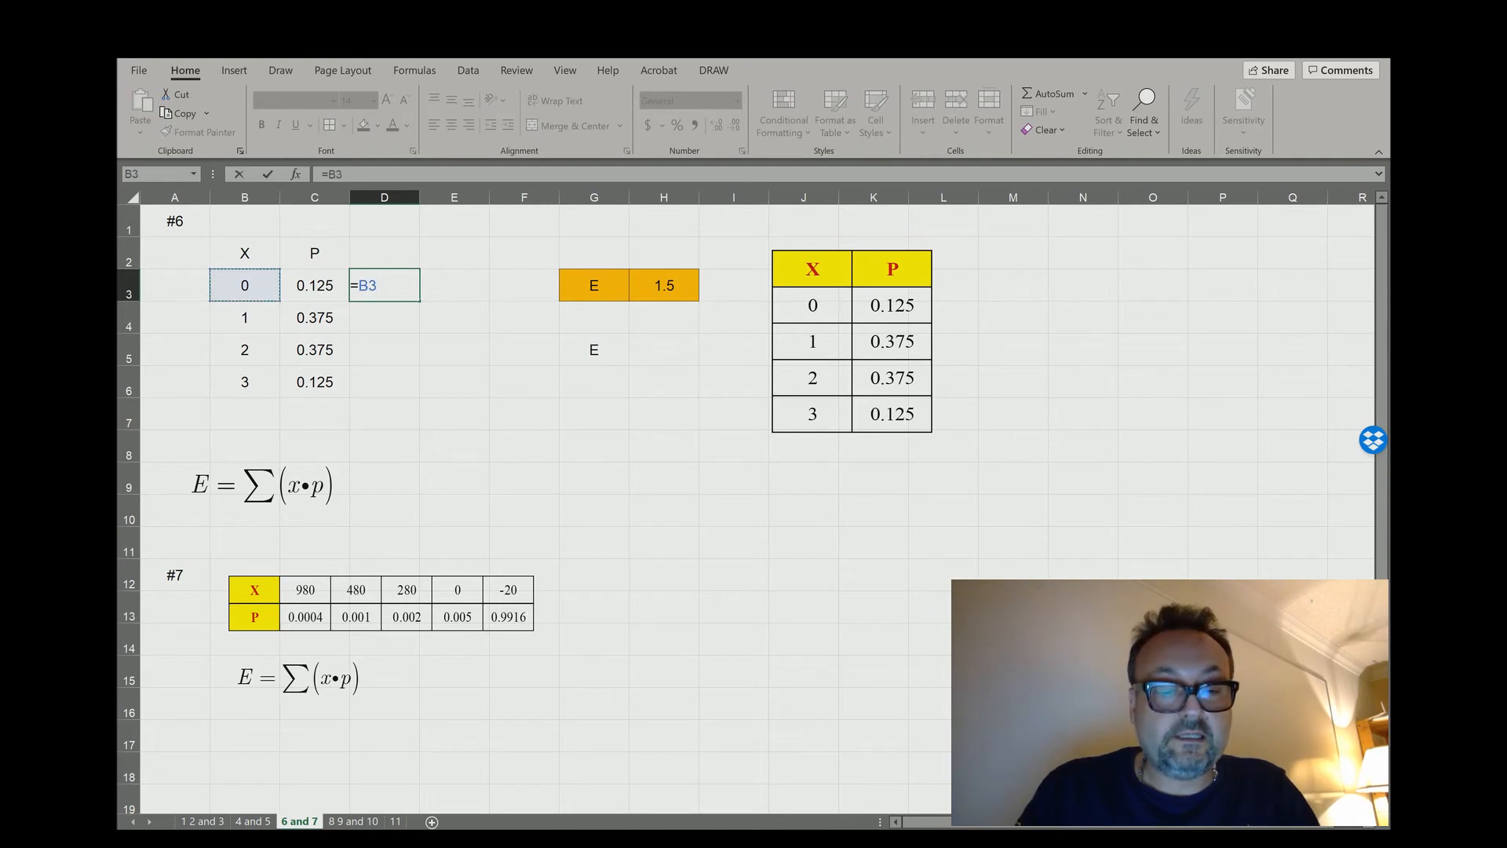
type("*")
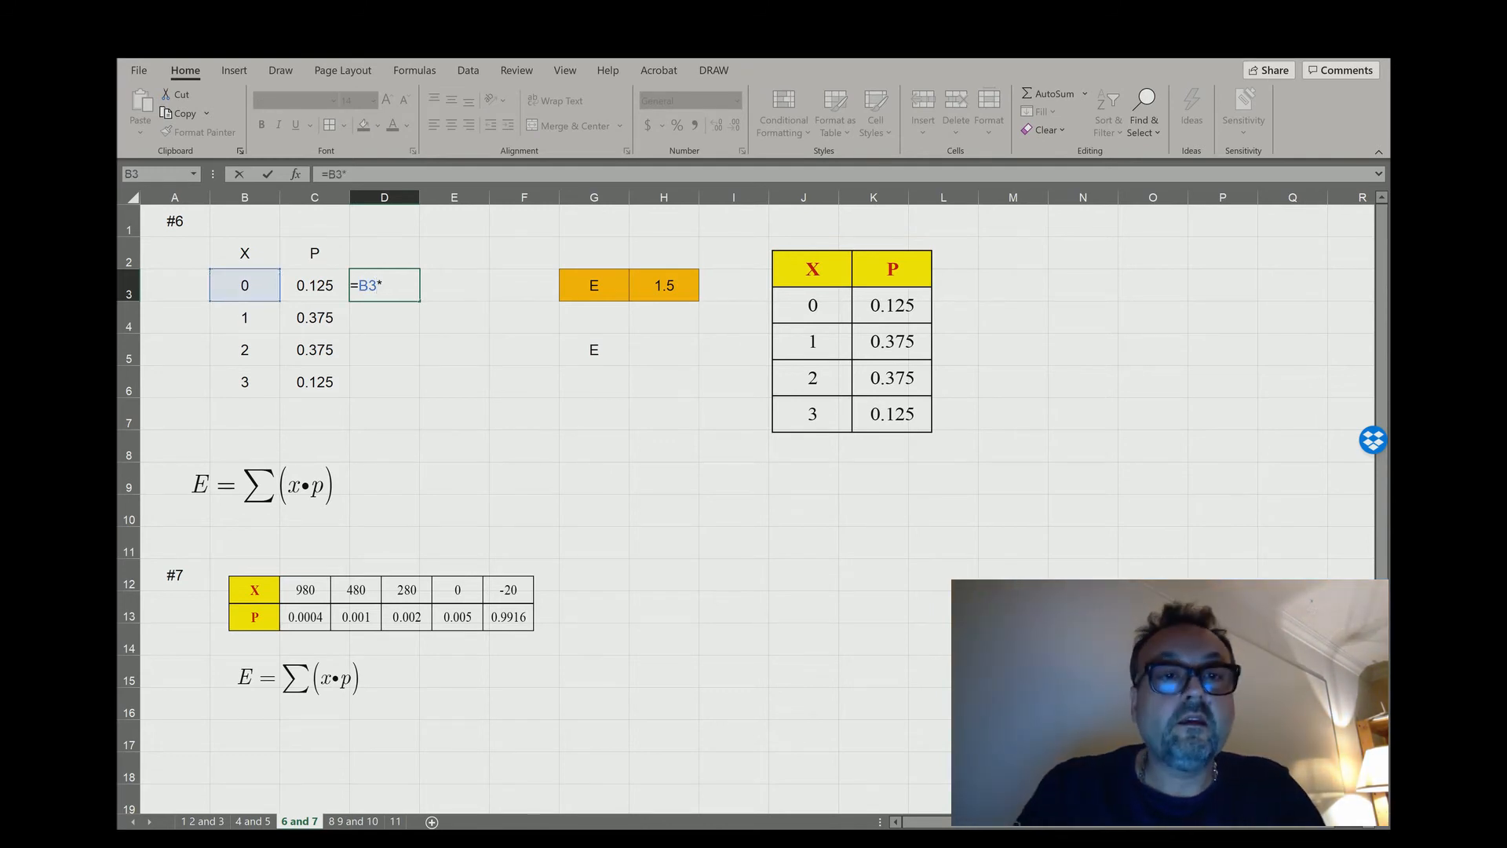
key("Left")
key("Return")
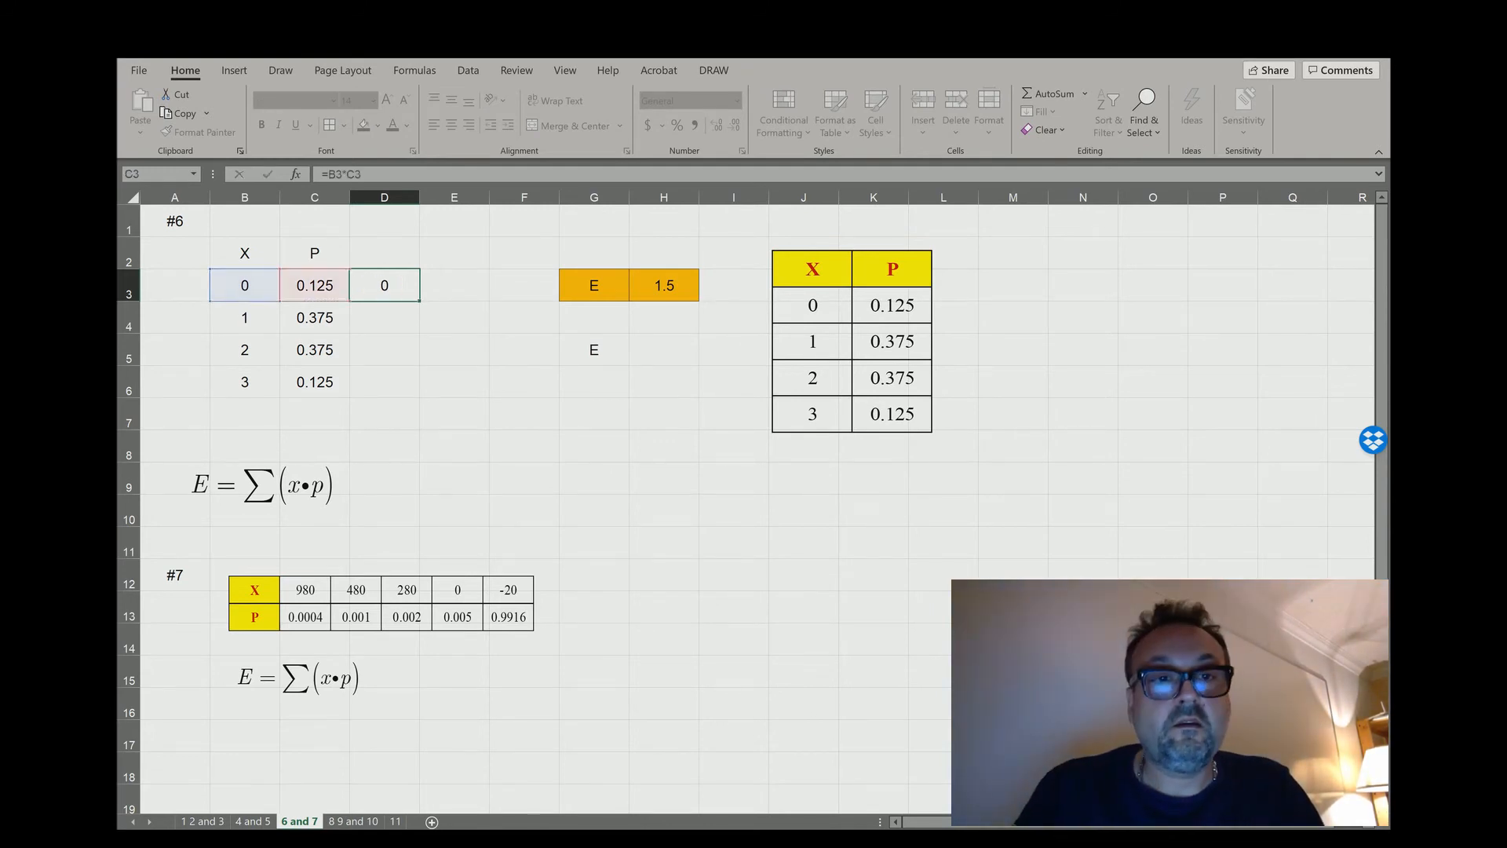
key("Up")
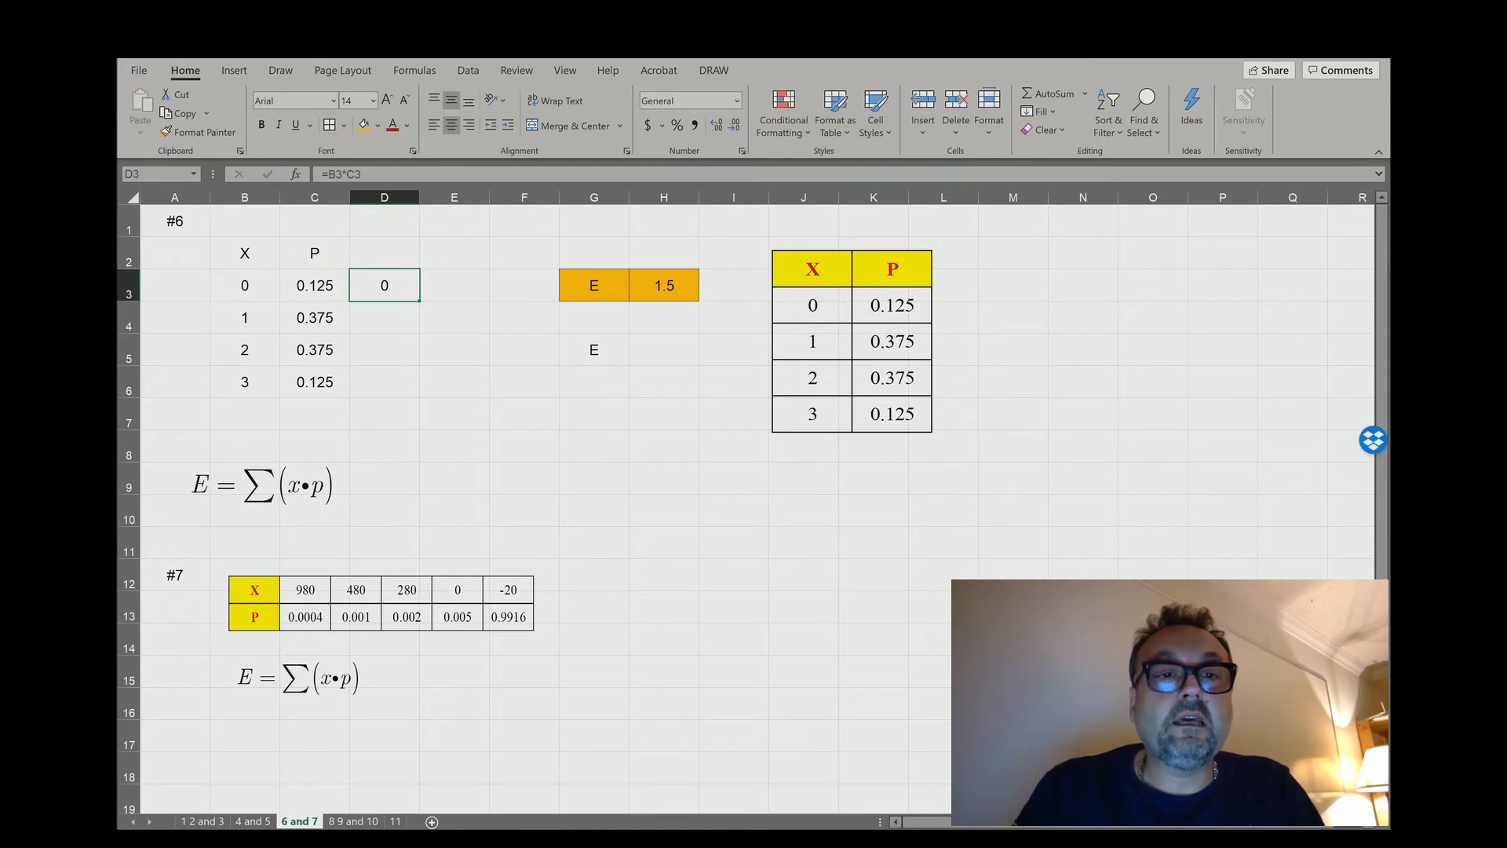
left_click_drag(420, 302, 416, 392)
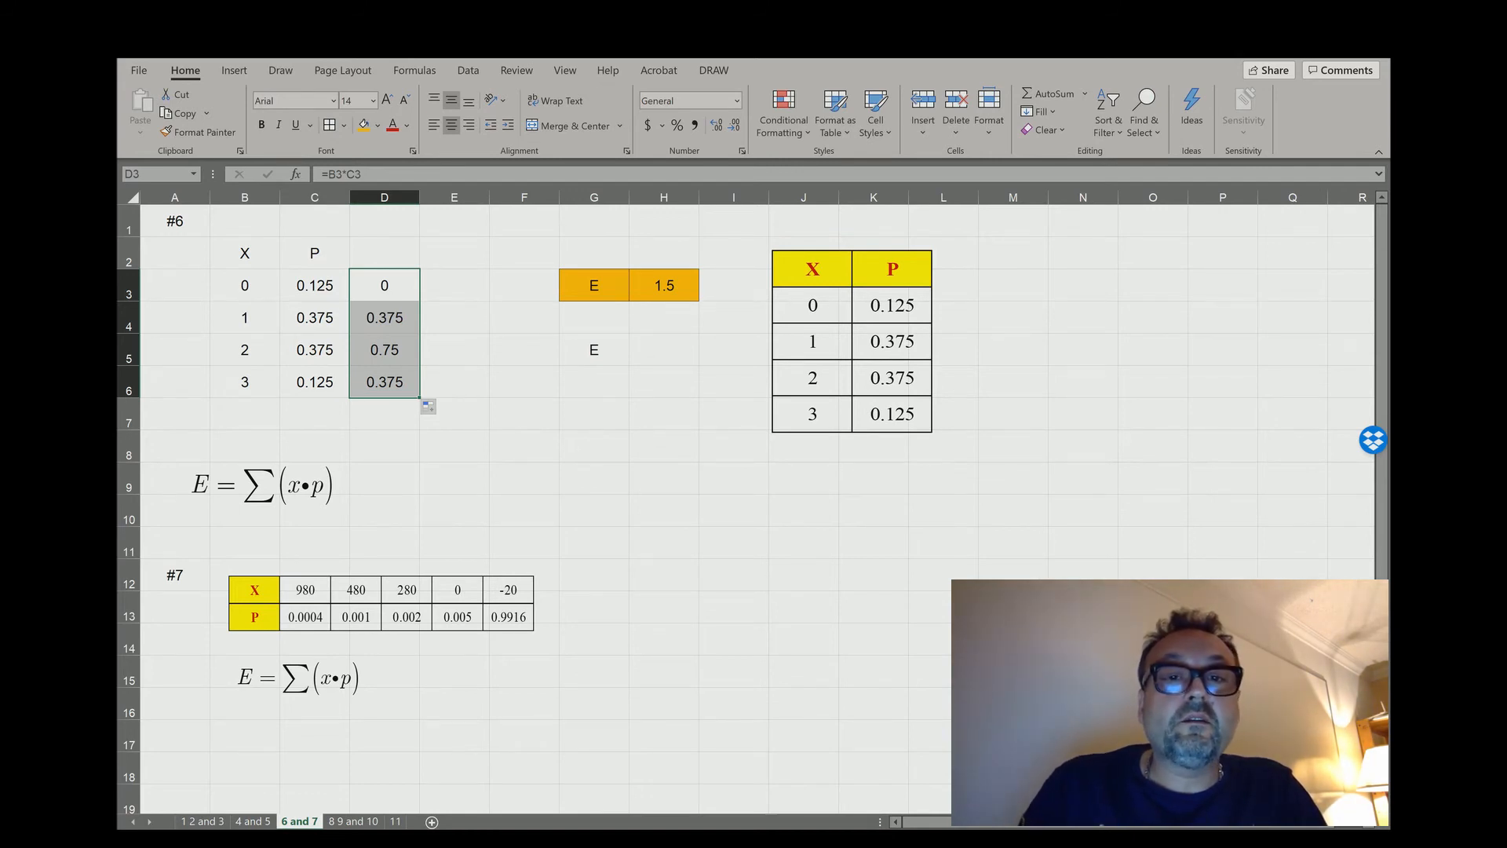
- Sum the products with =SUM(D3:D6) in cell H5 and compare it with the formula in H3
left_click(664, 350)
type("=sum(")
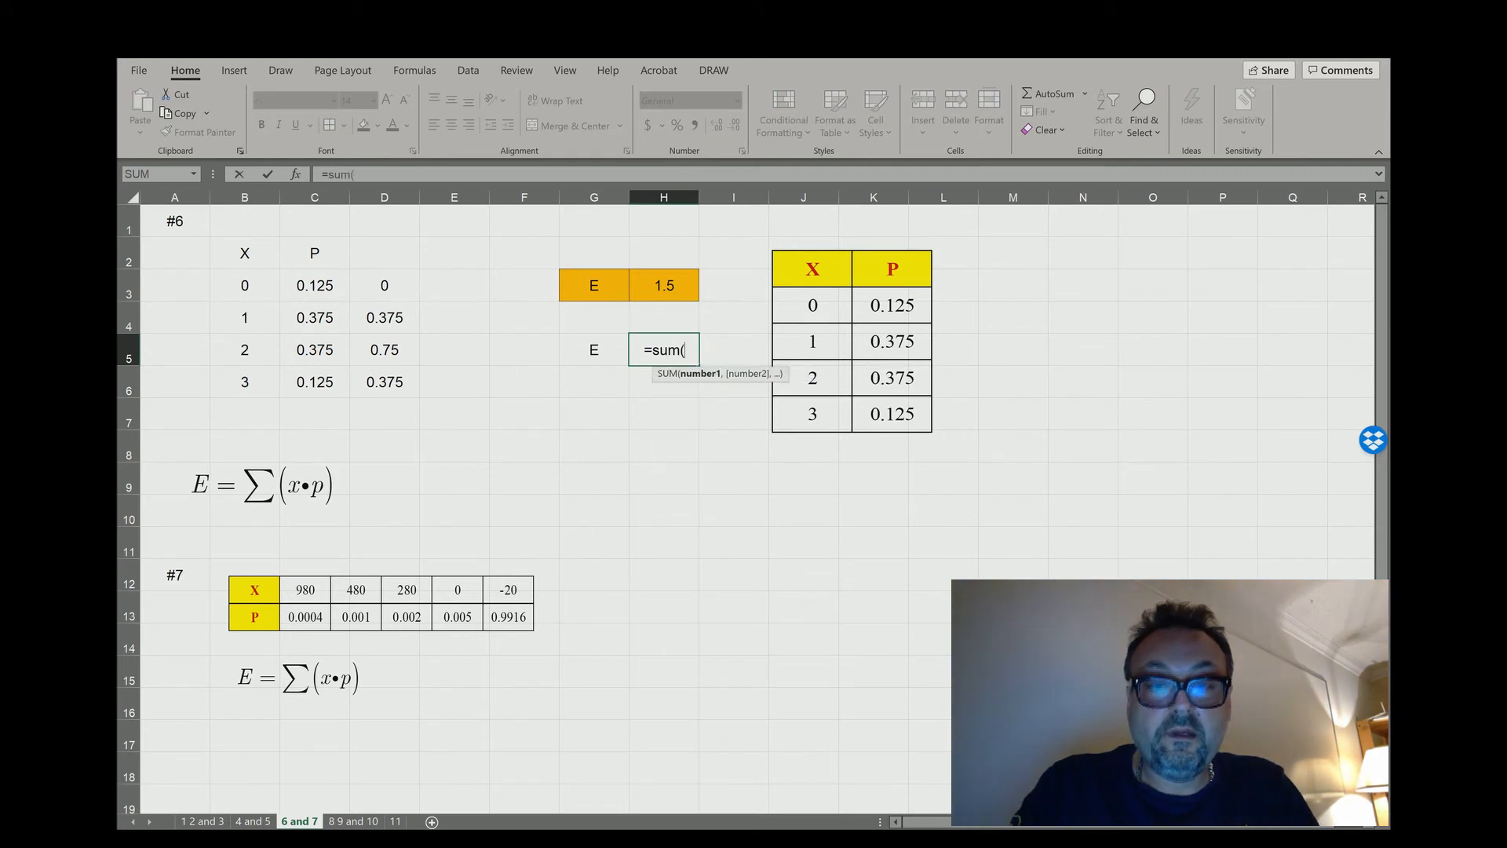
left_click_drag(385, 285, 385, 382)
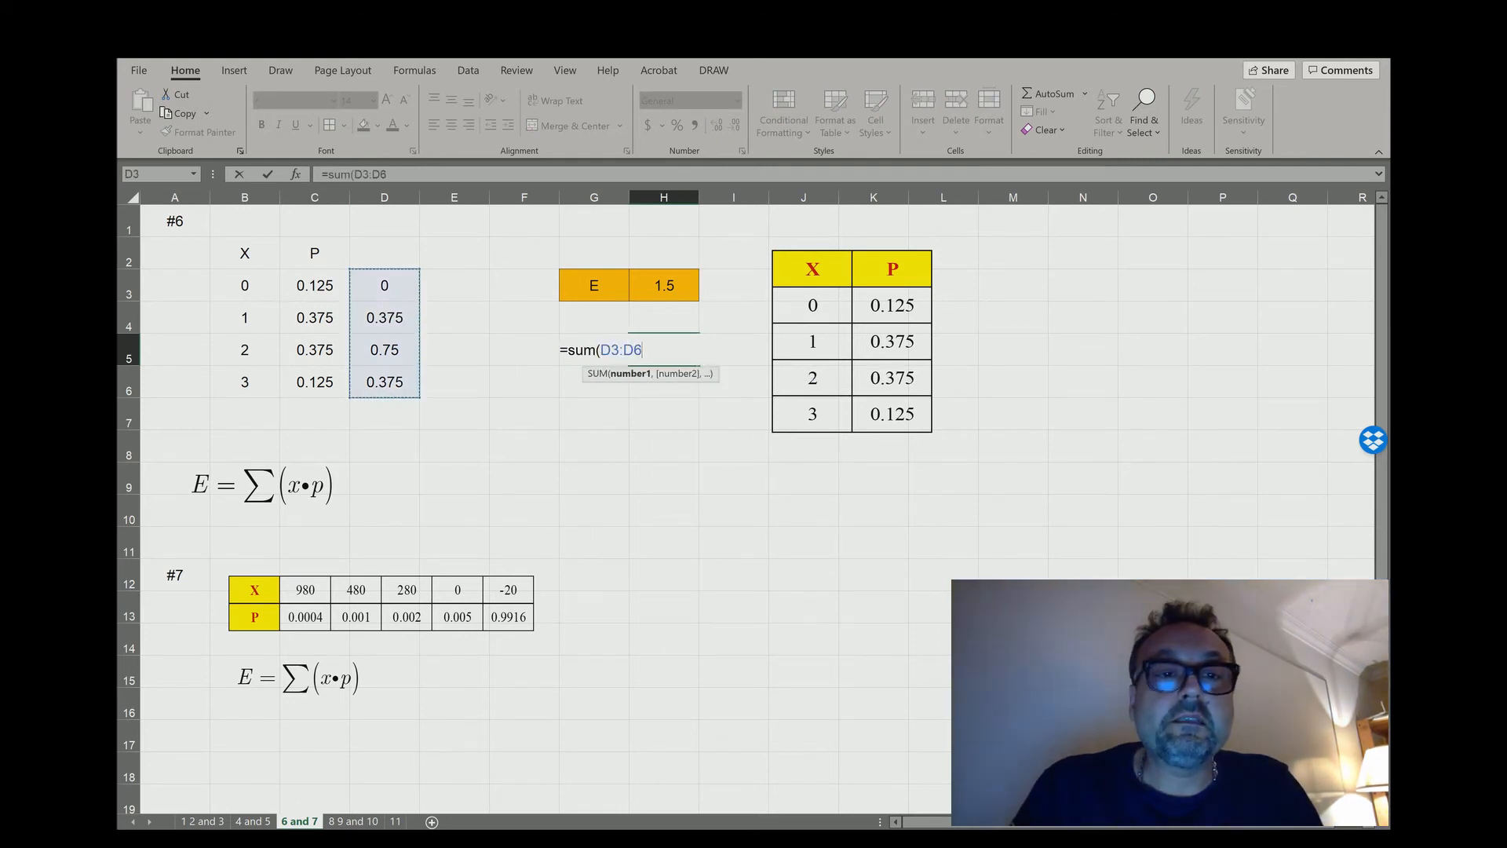
key("Return")
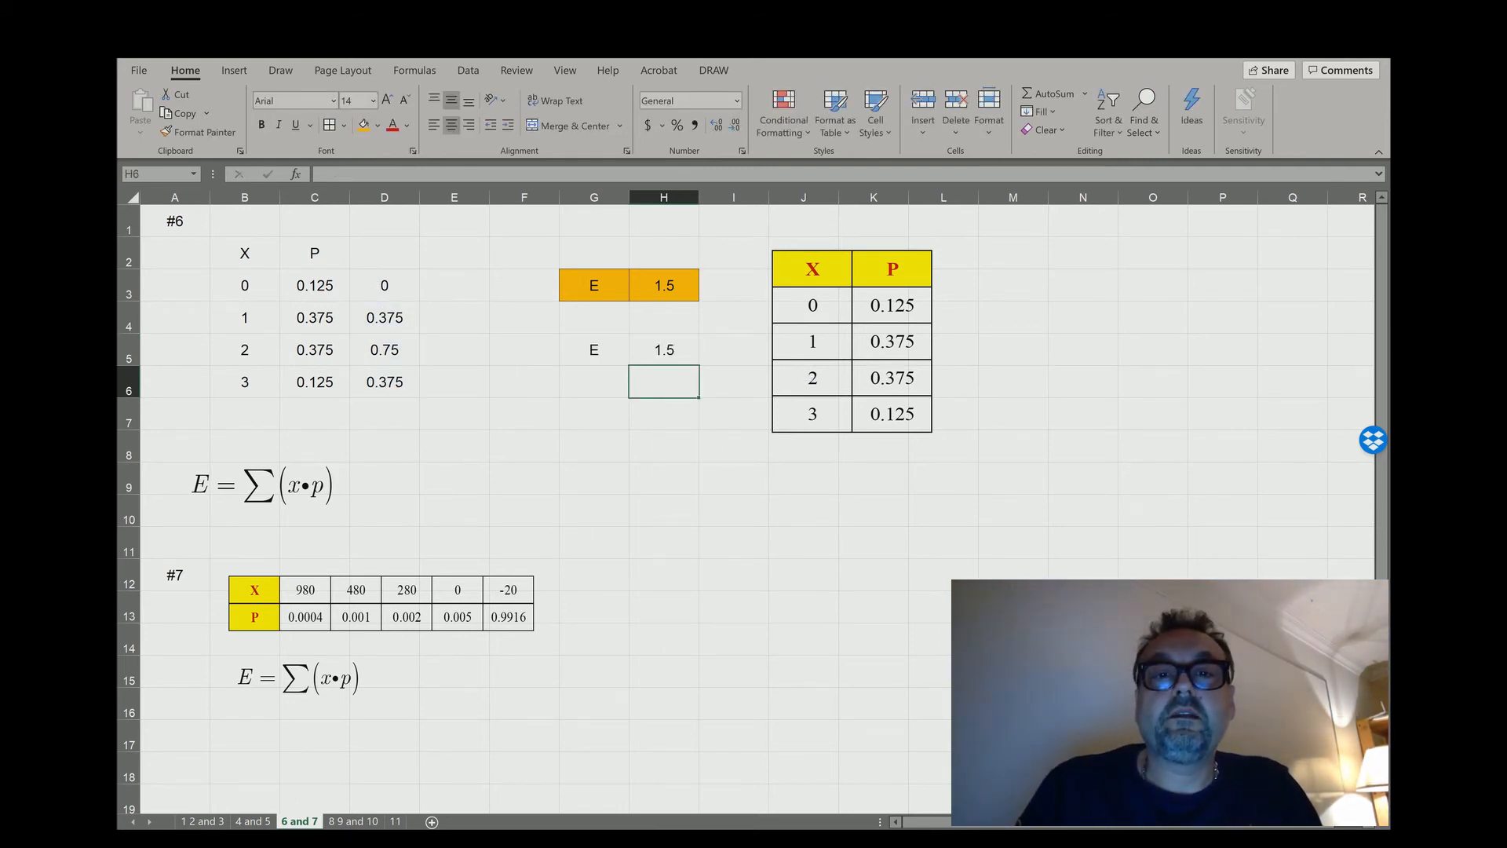
left_click(664, 350)
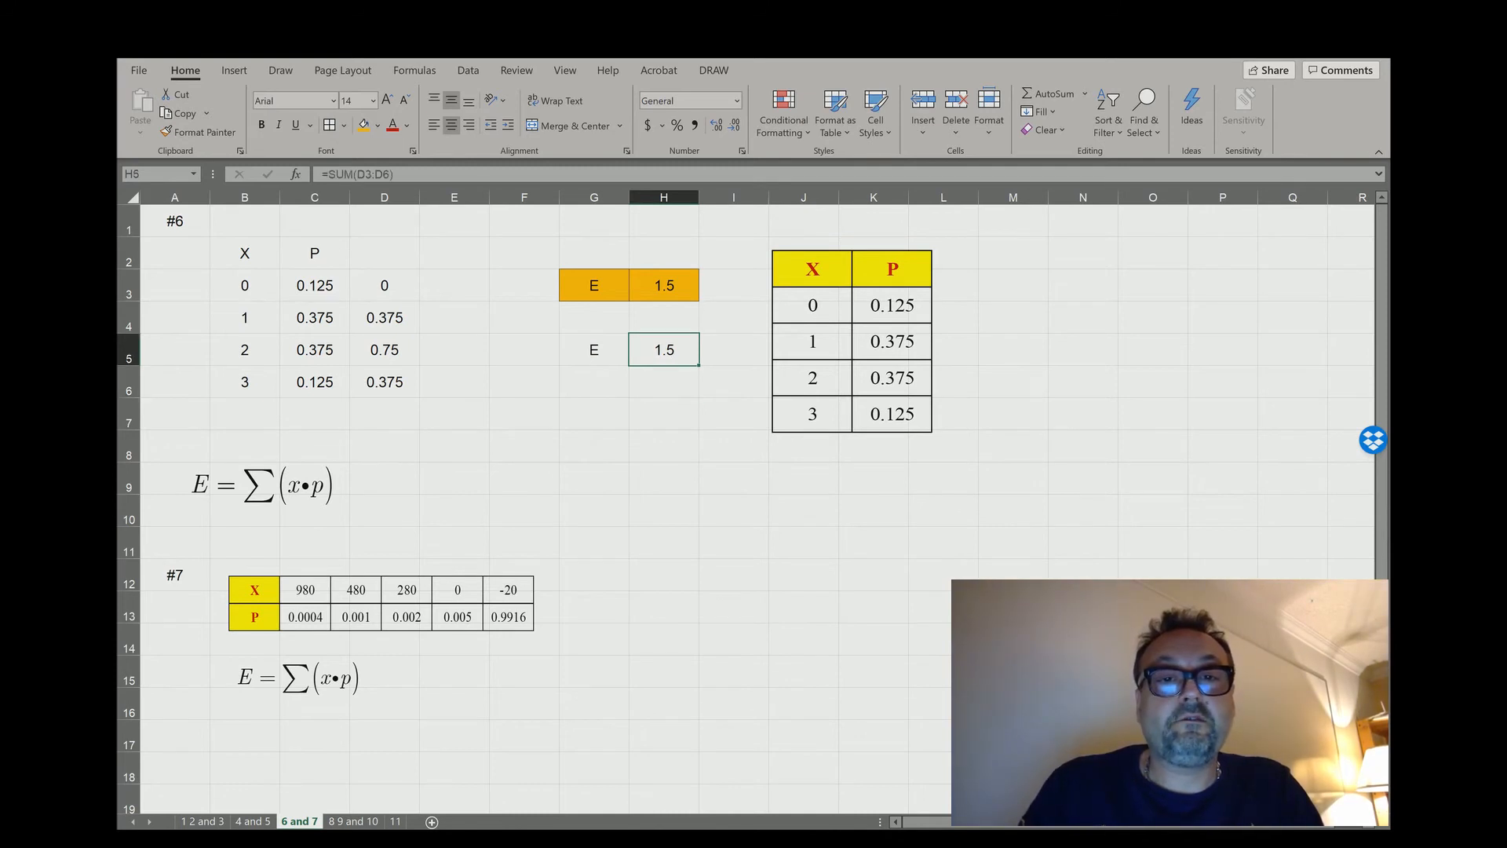
left_click_drag(594, 350, 664, 350)
double_click(664, 286)
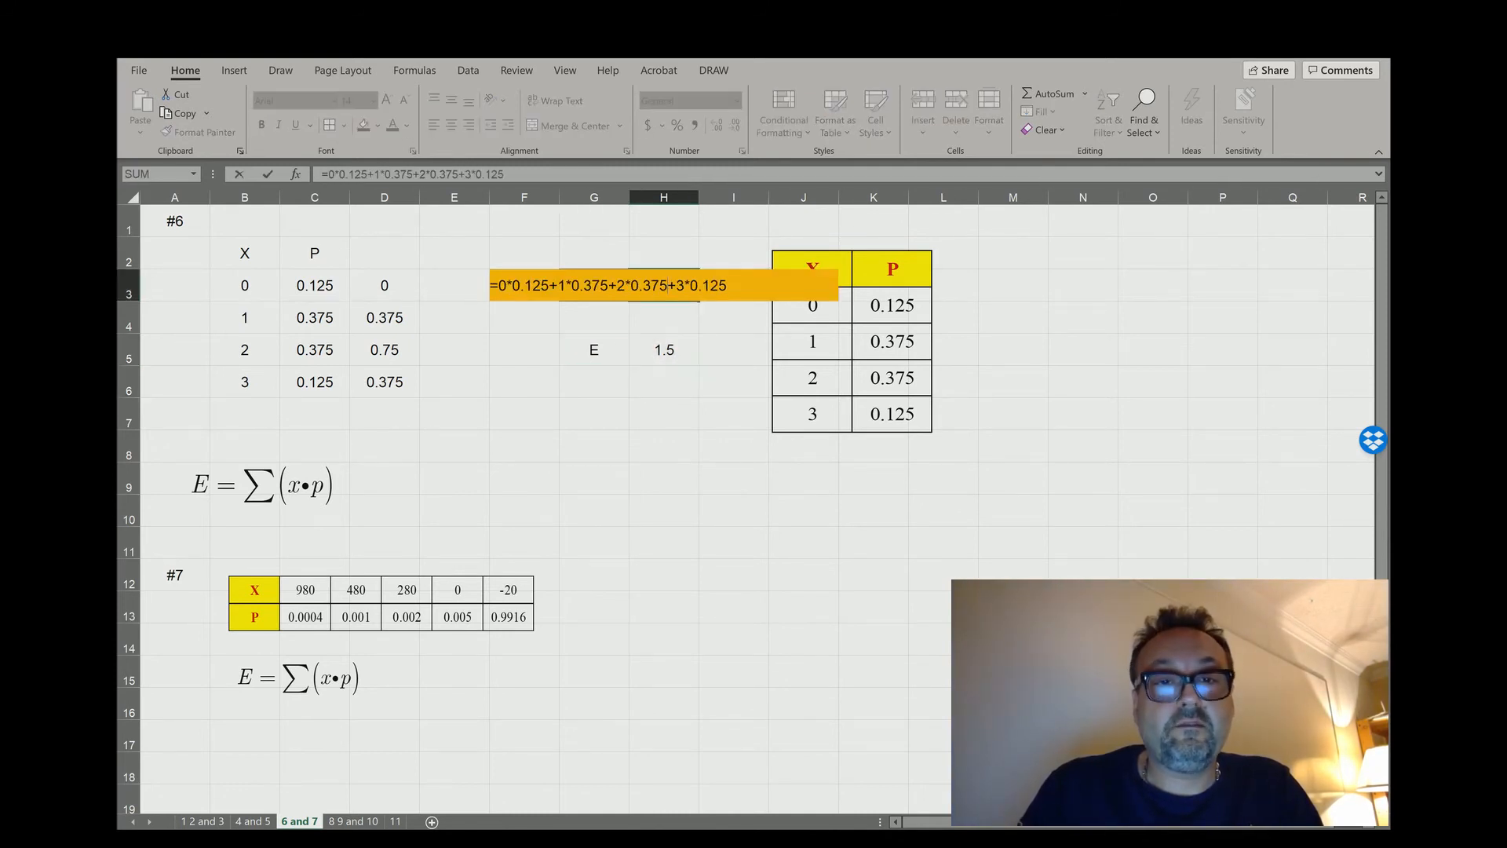
key("Return")
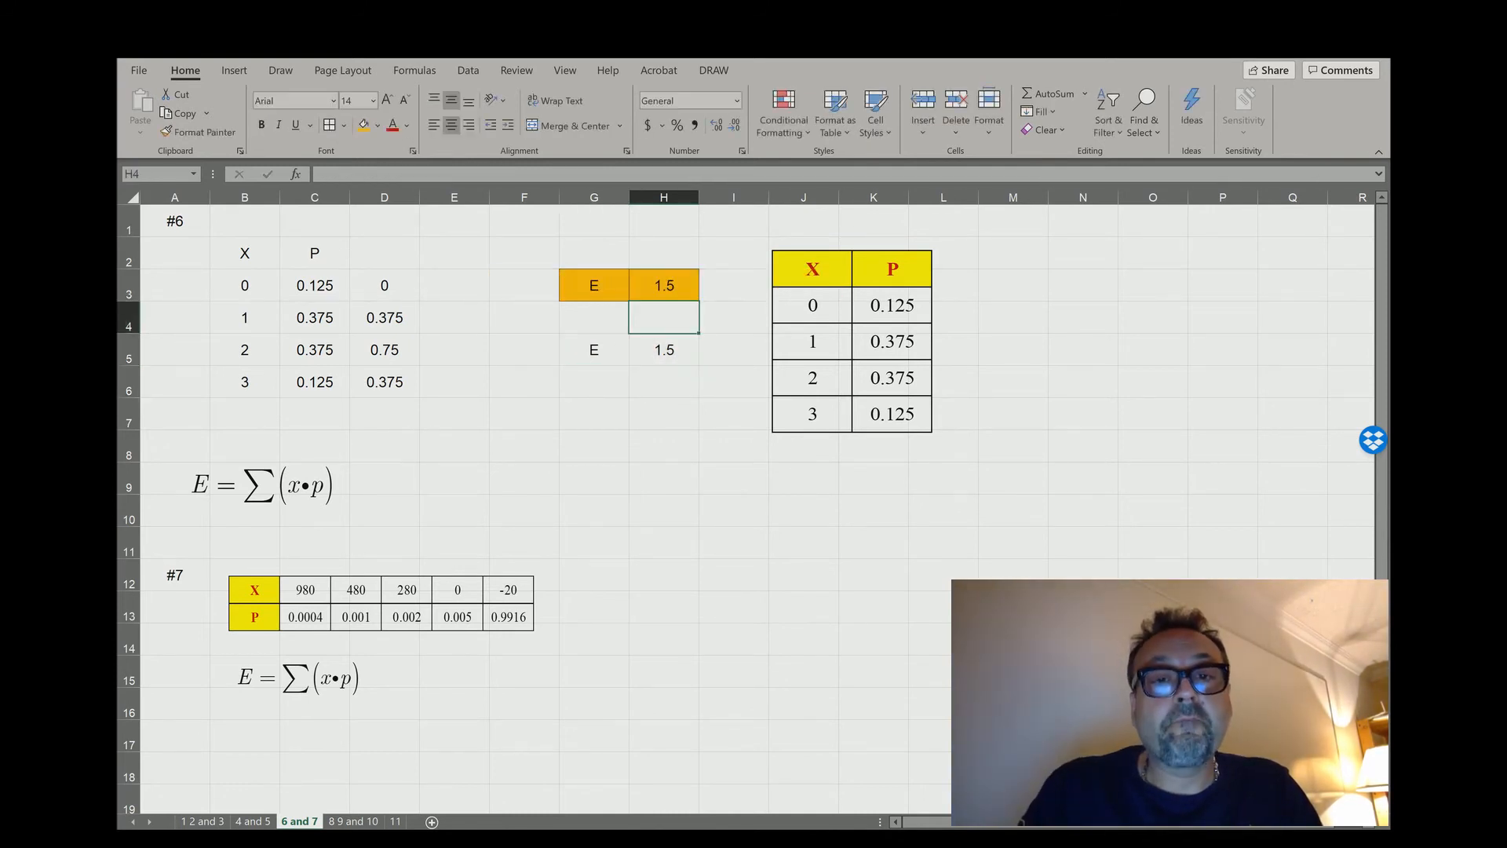
left_click_drag(594, 351, 664, 350)
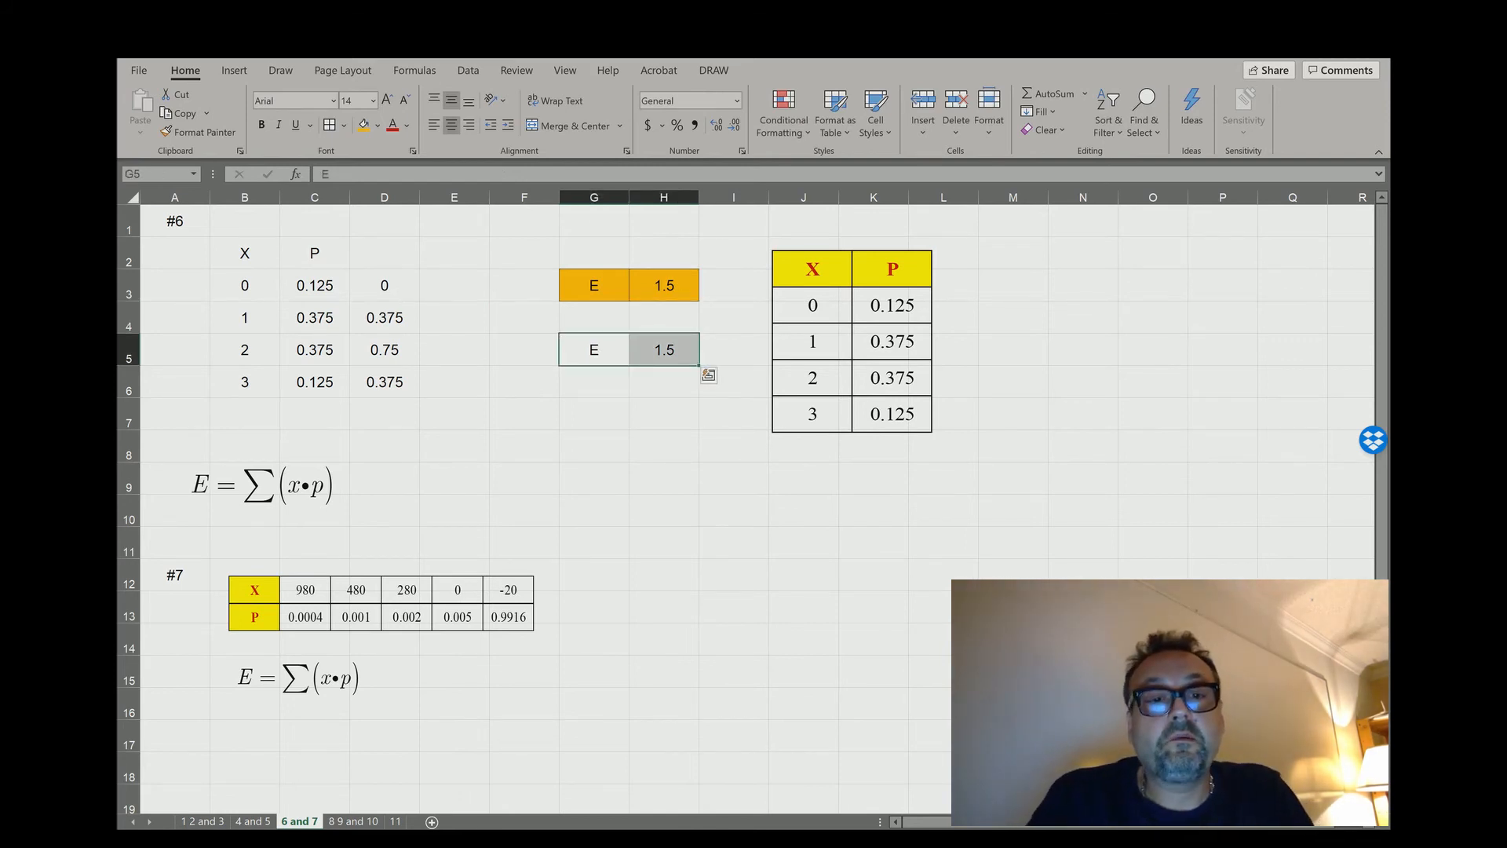
- Enter problem #7's X values 980, 480, 280, 0 and -20 in cells H13:H17
scroll(746, 503, "down", 1)
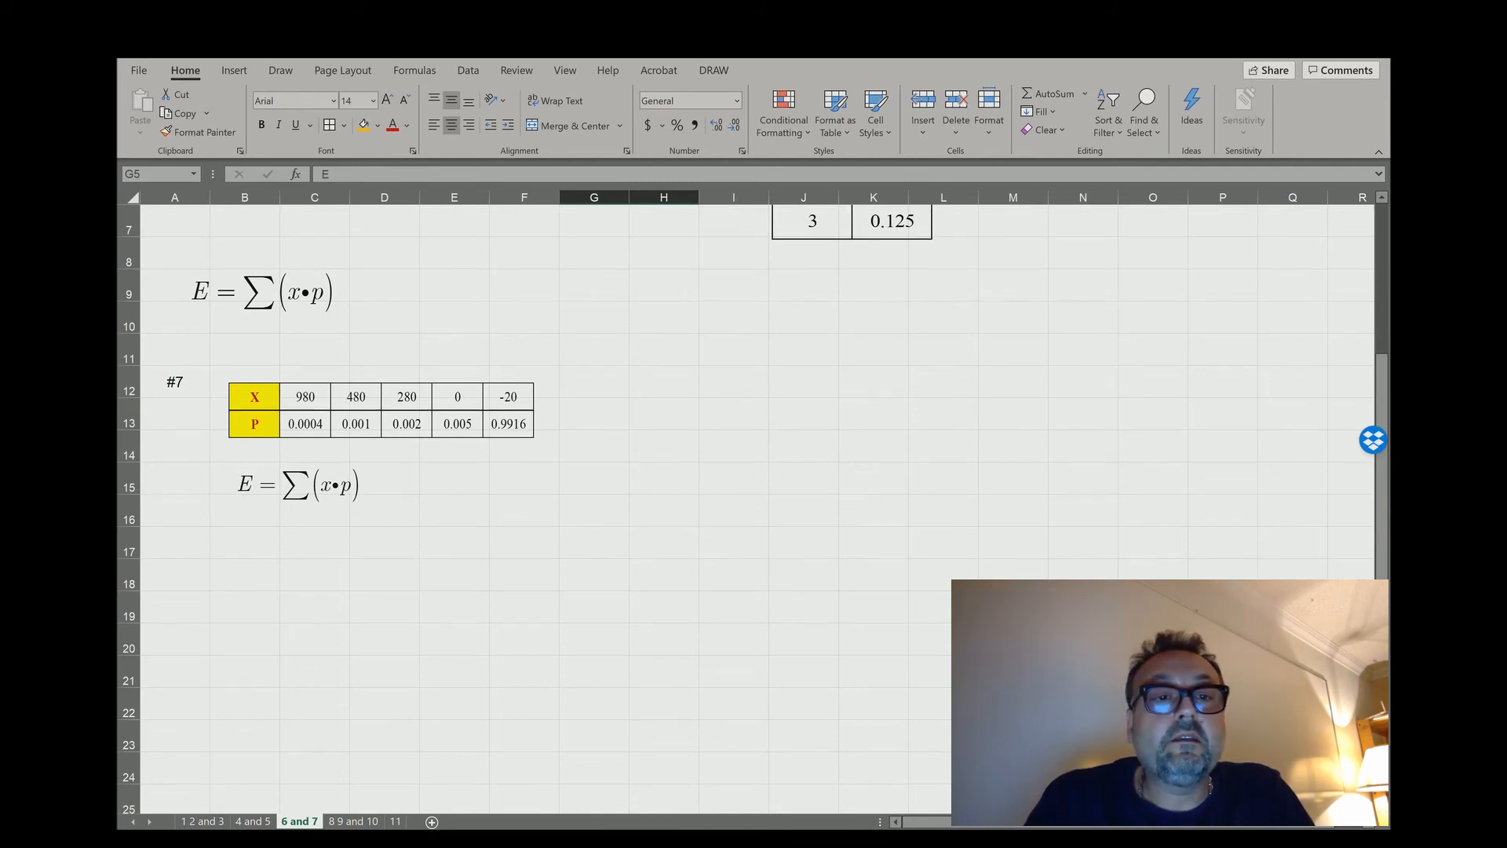
left_click(382, 411)
left_click(665, 414)
type("980")
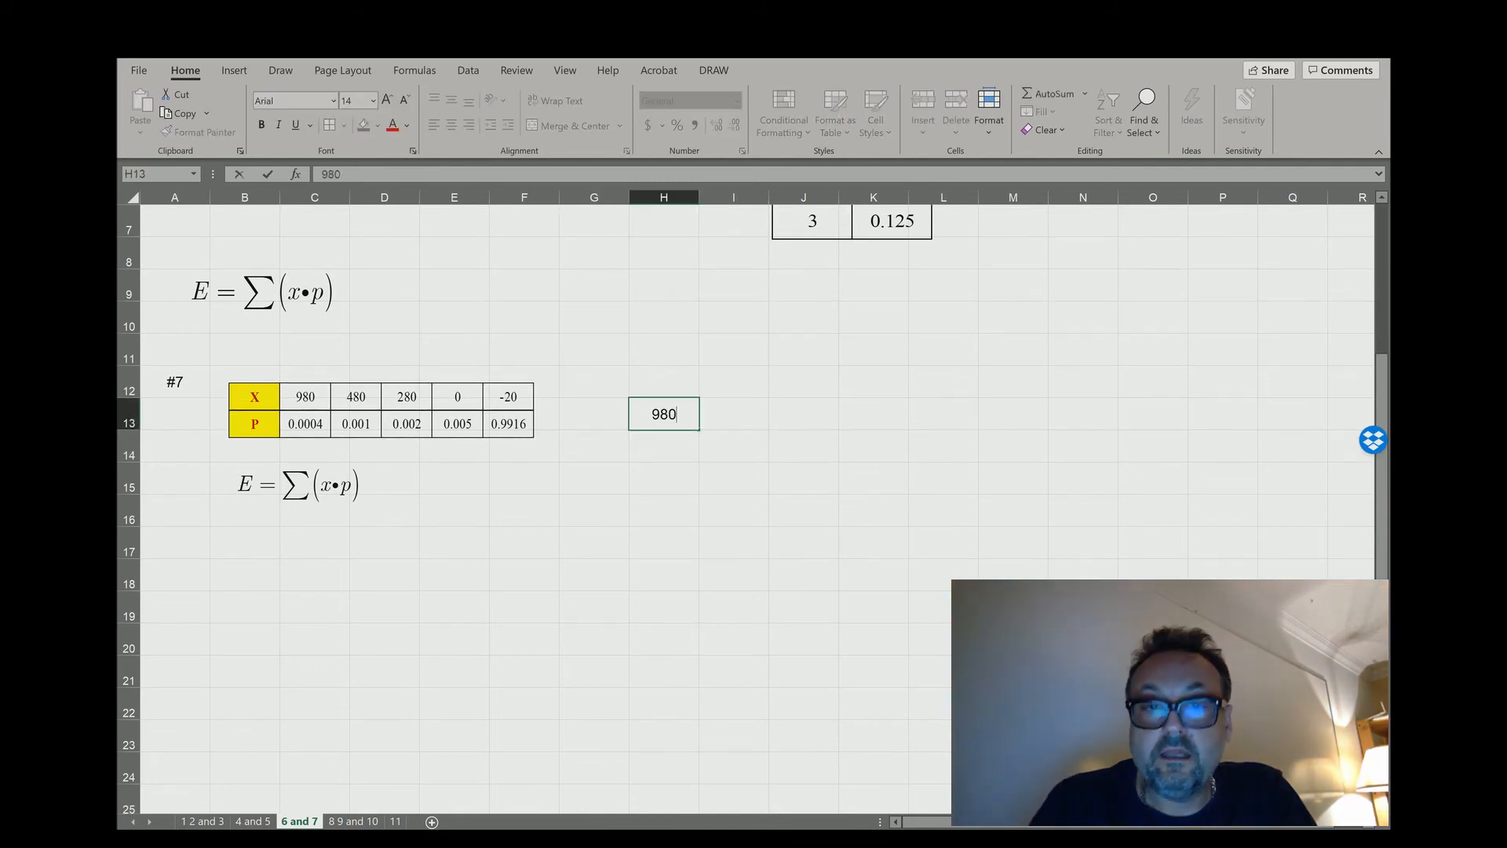
key("Return")
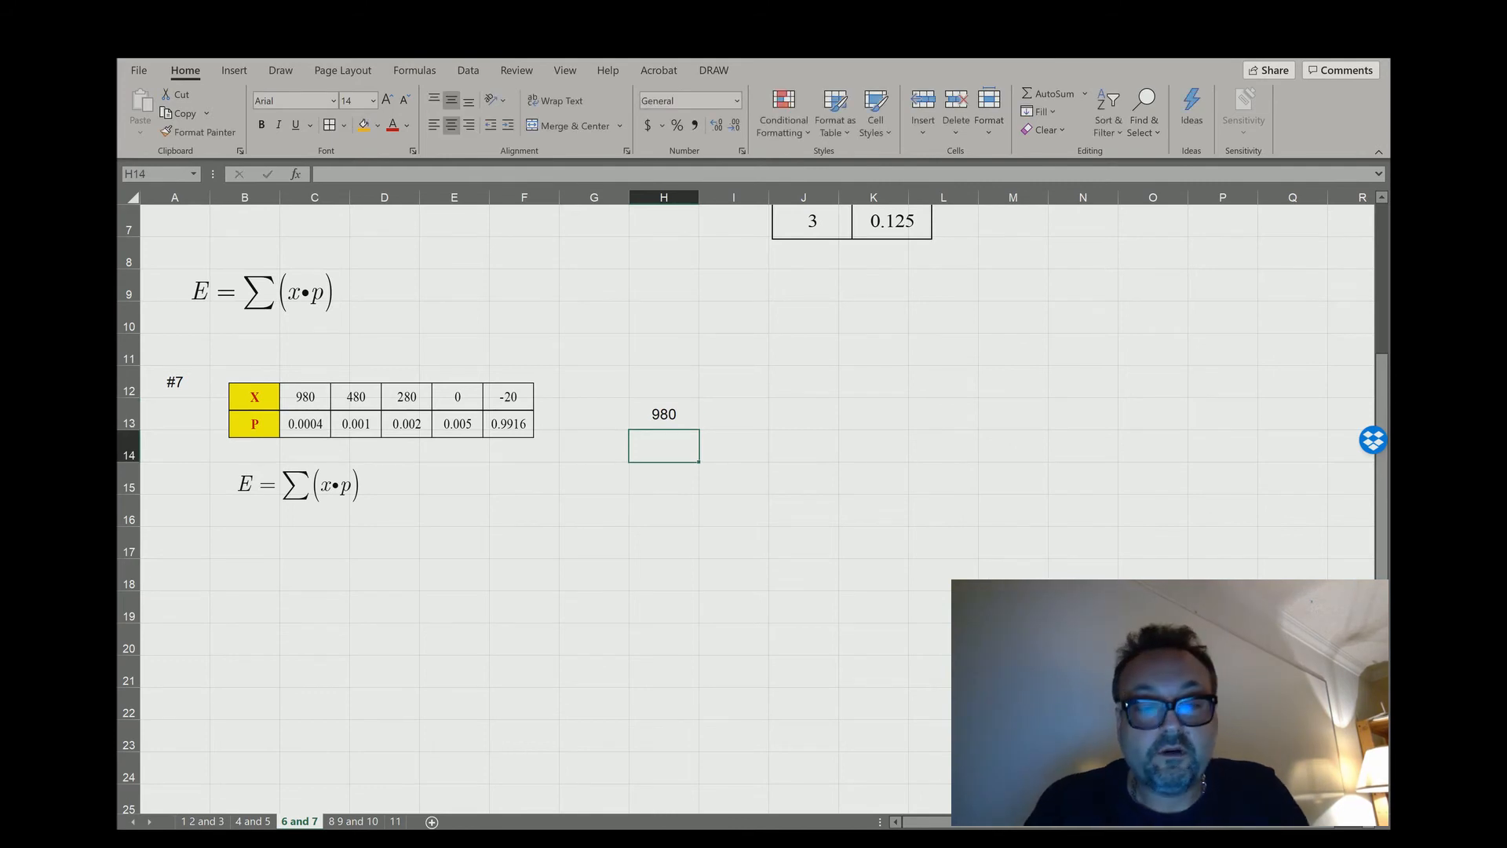
type("480")
key("Return")
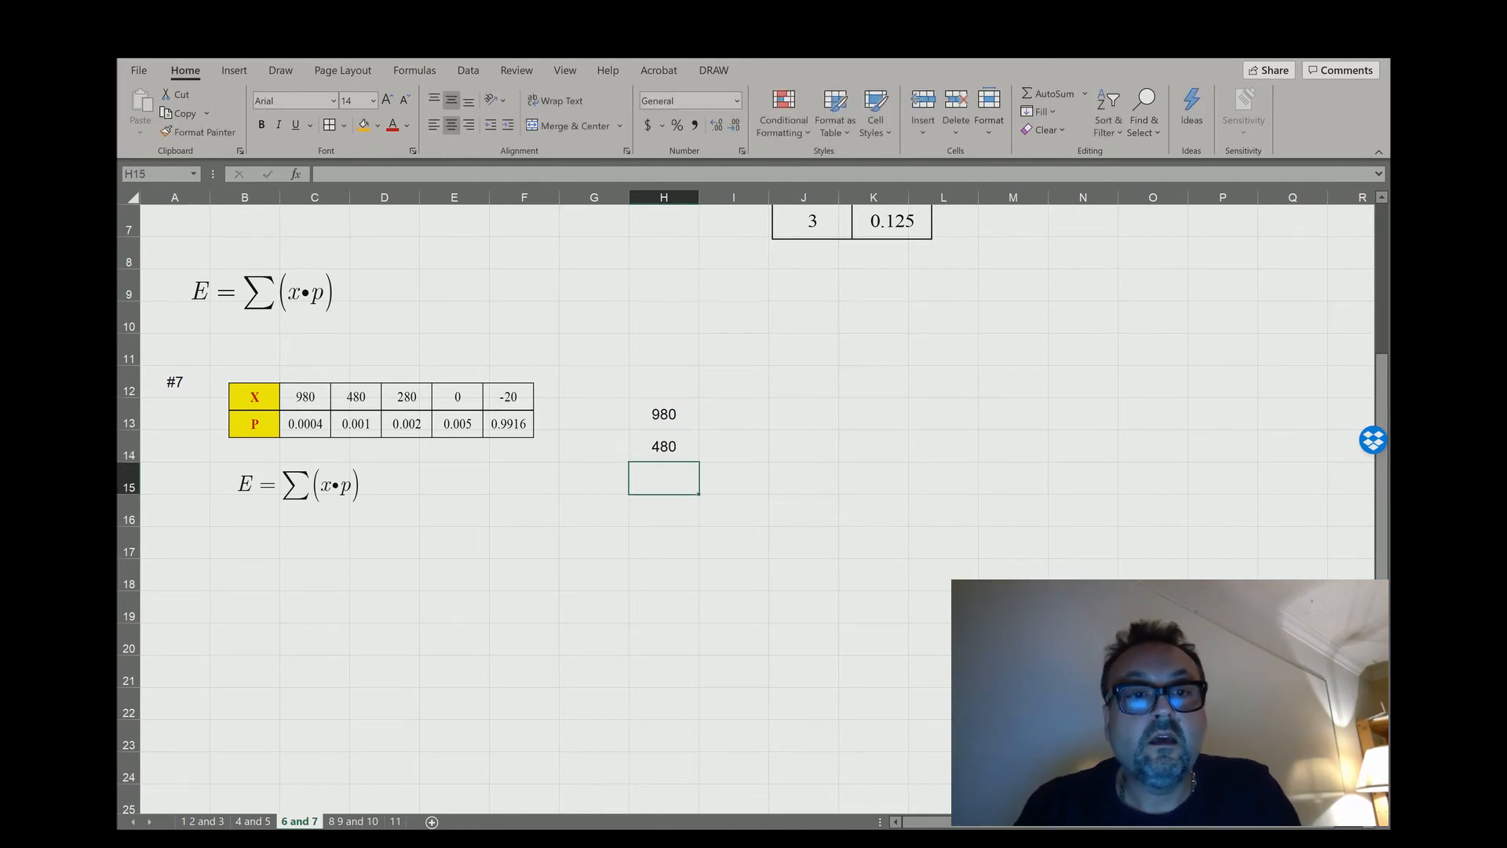
type("280")
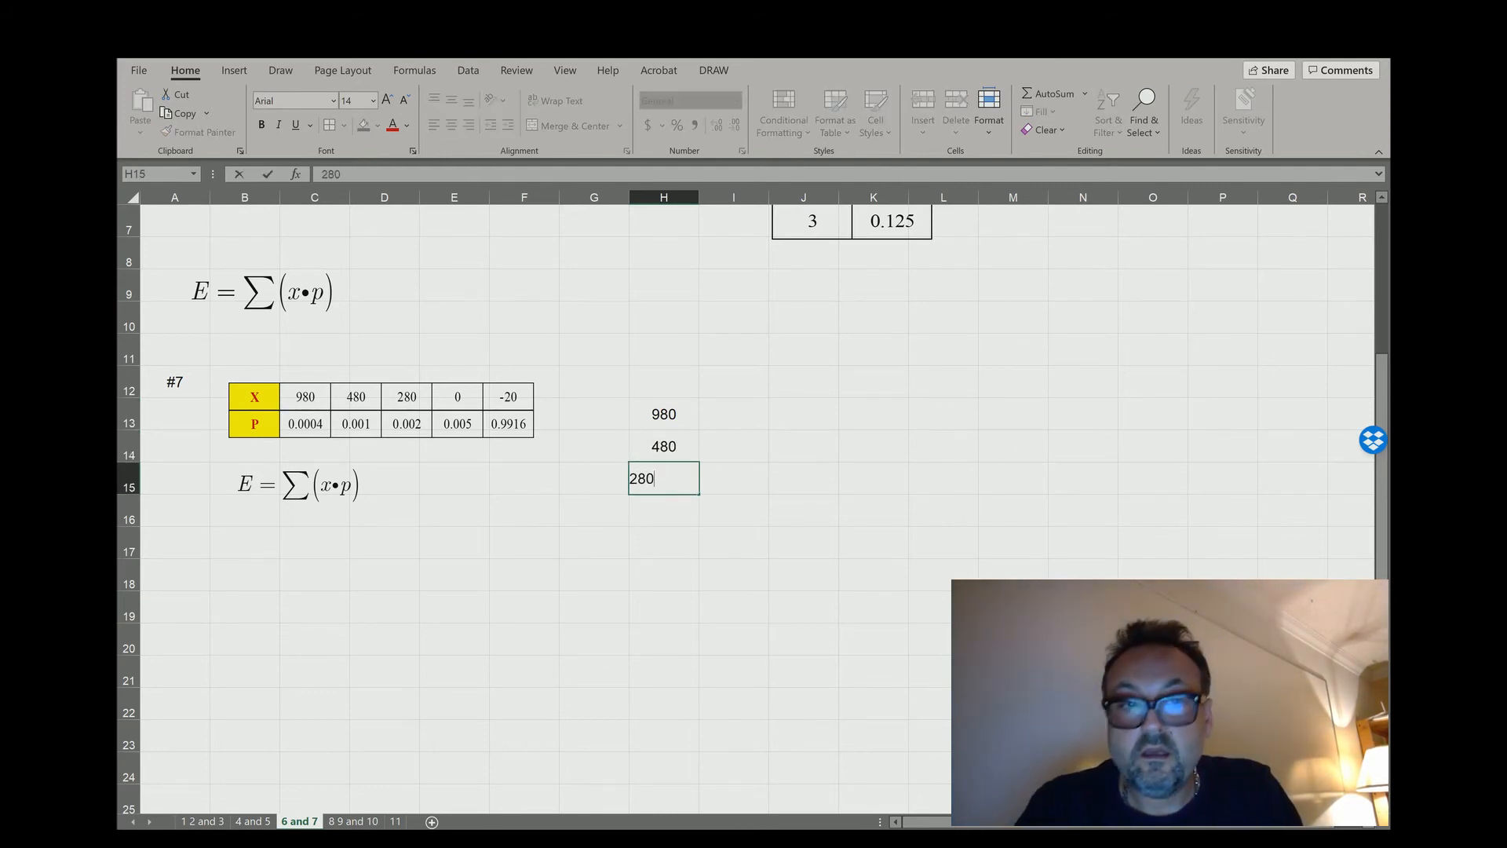
key("Return")
type("0")
key("Return")
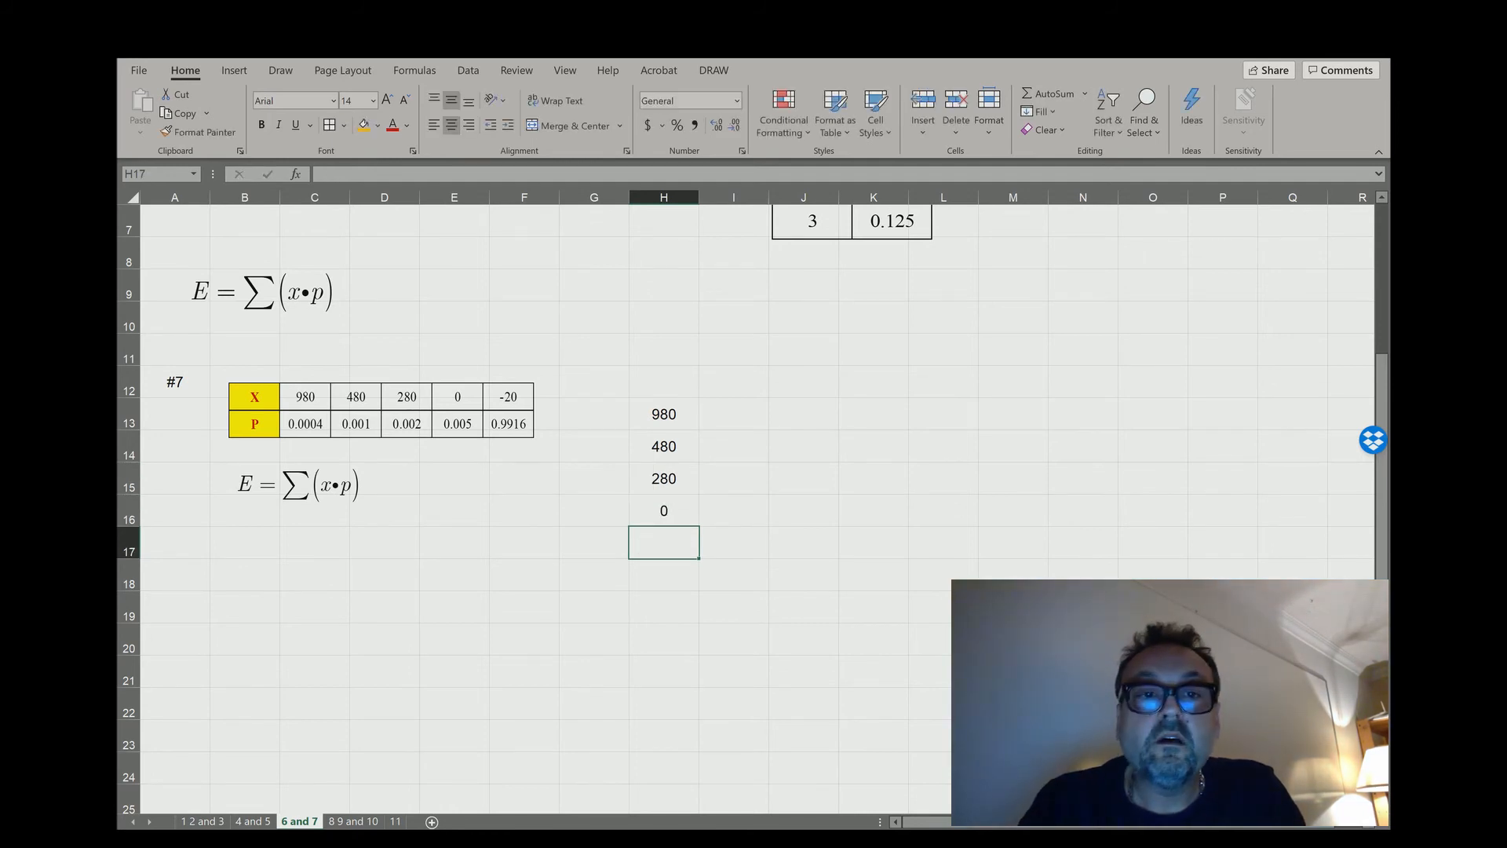
type("-20")
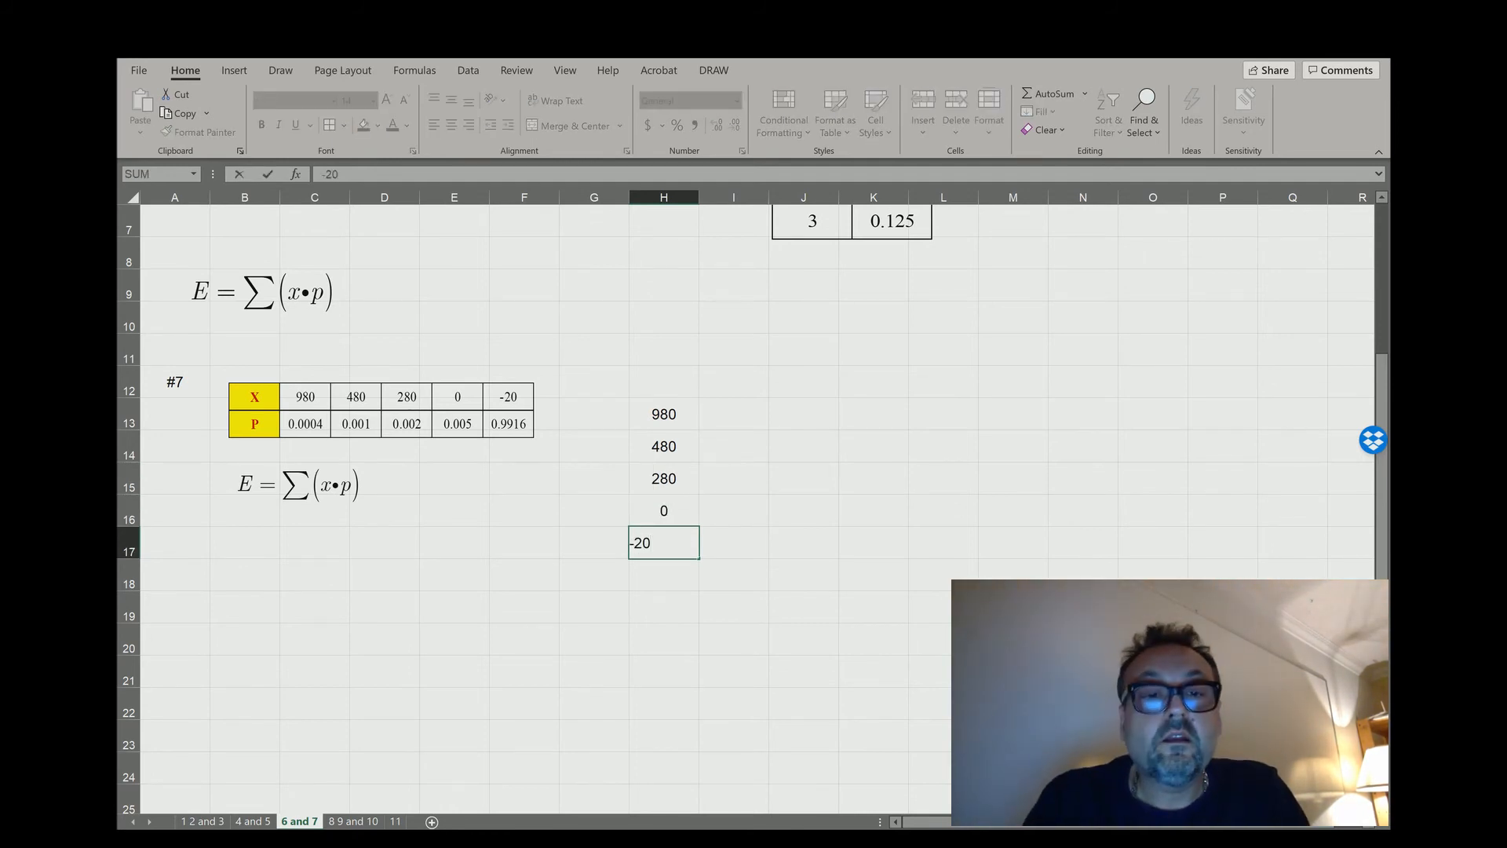
key("Tab")
- Enter 2.5 in cell I13, beside the X value 980
key("Up")
key("Up")
key("Up")
key("Up")
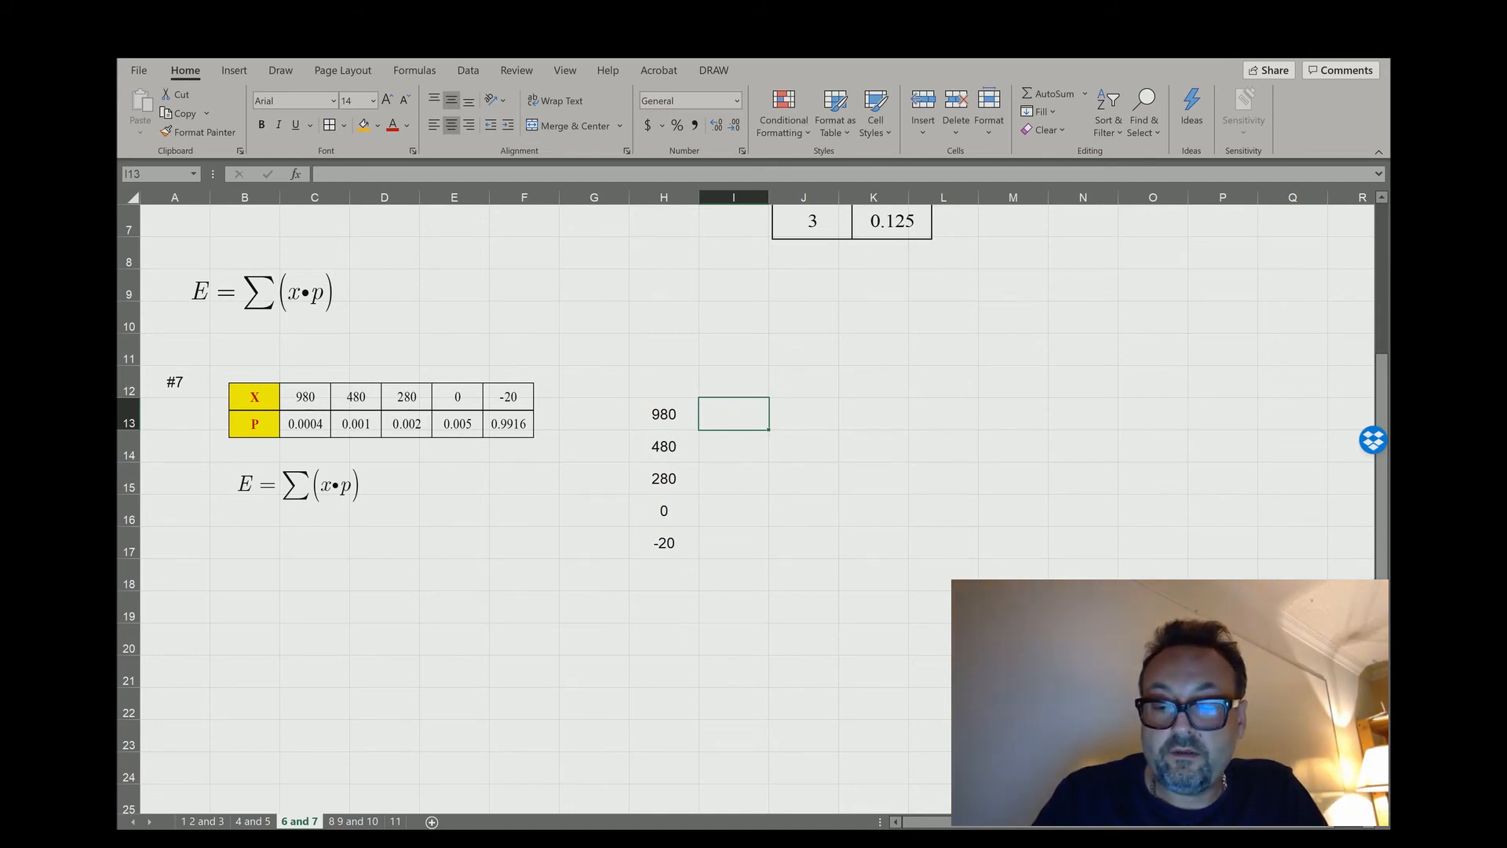
type("2.5")
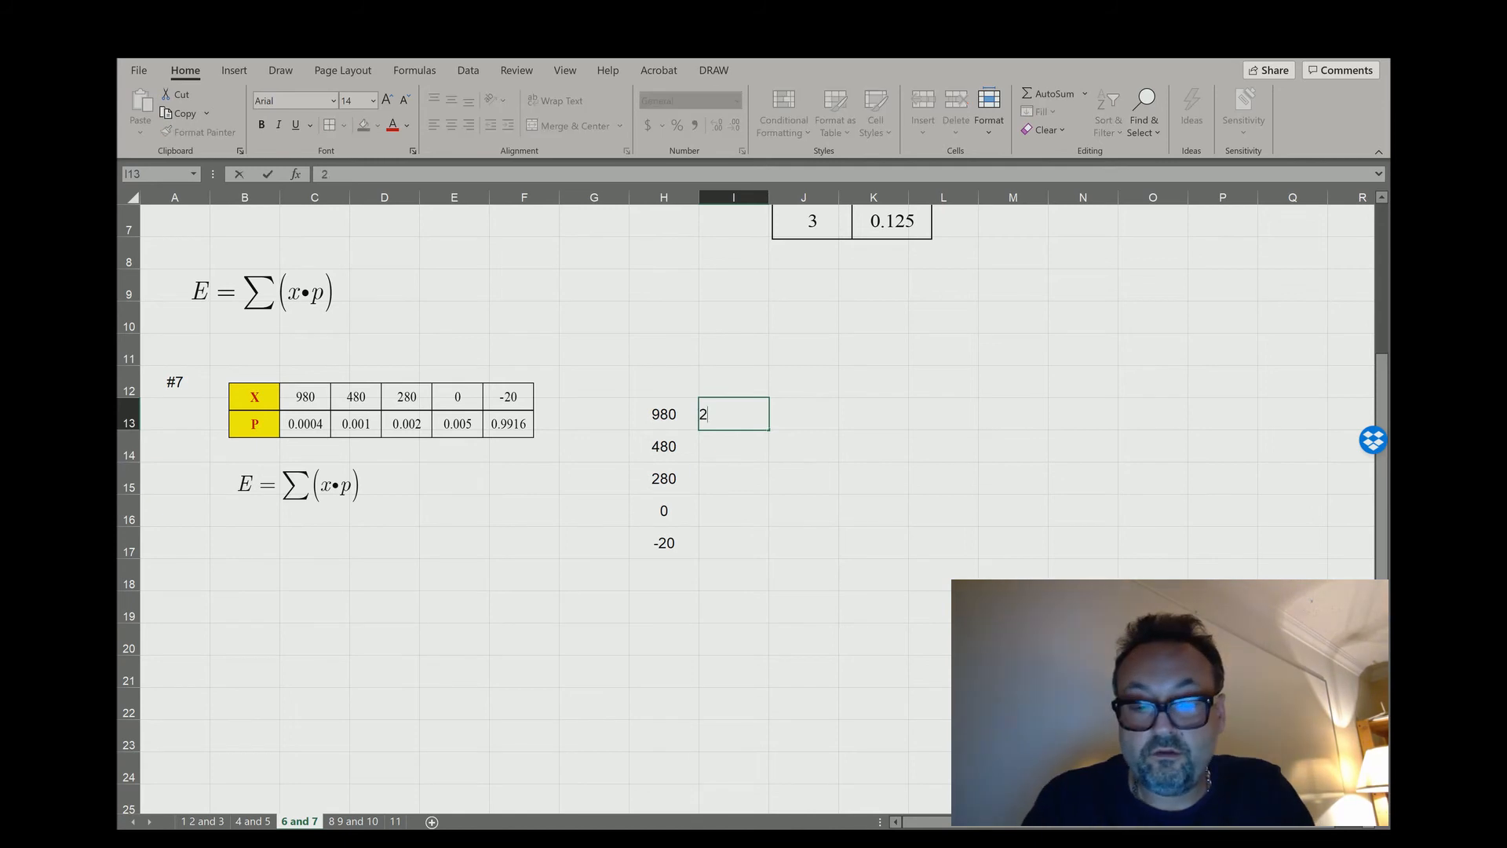
key("Return")
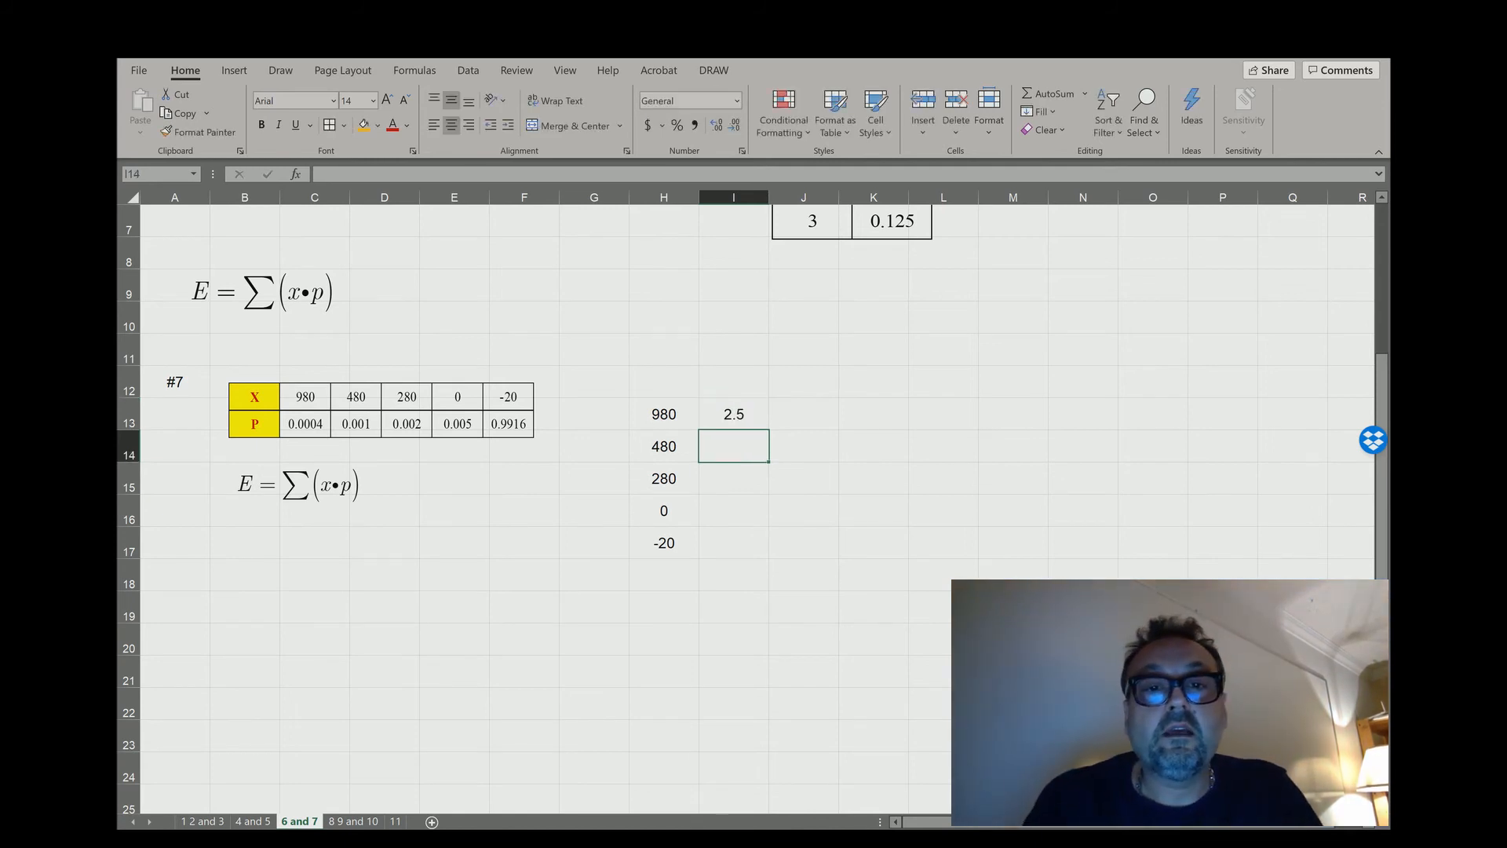
- Label the two columns for problem #7 with X in cell H12 and P in cell I12
left_click(663, 383)
type("X")
key("Tab")
type("P")
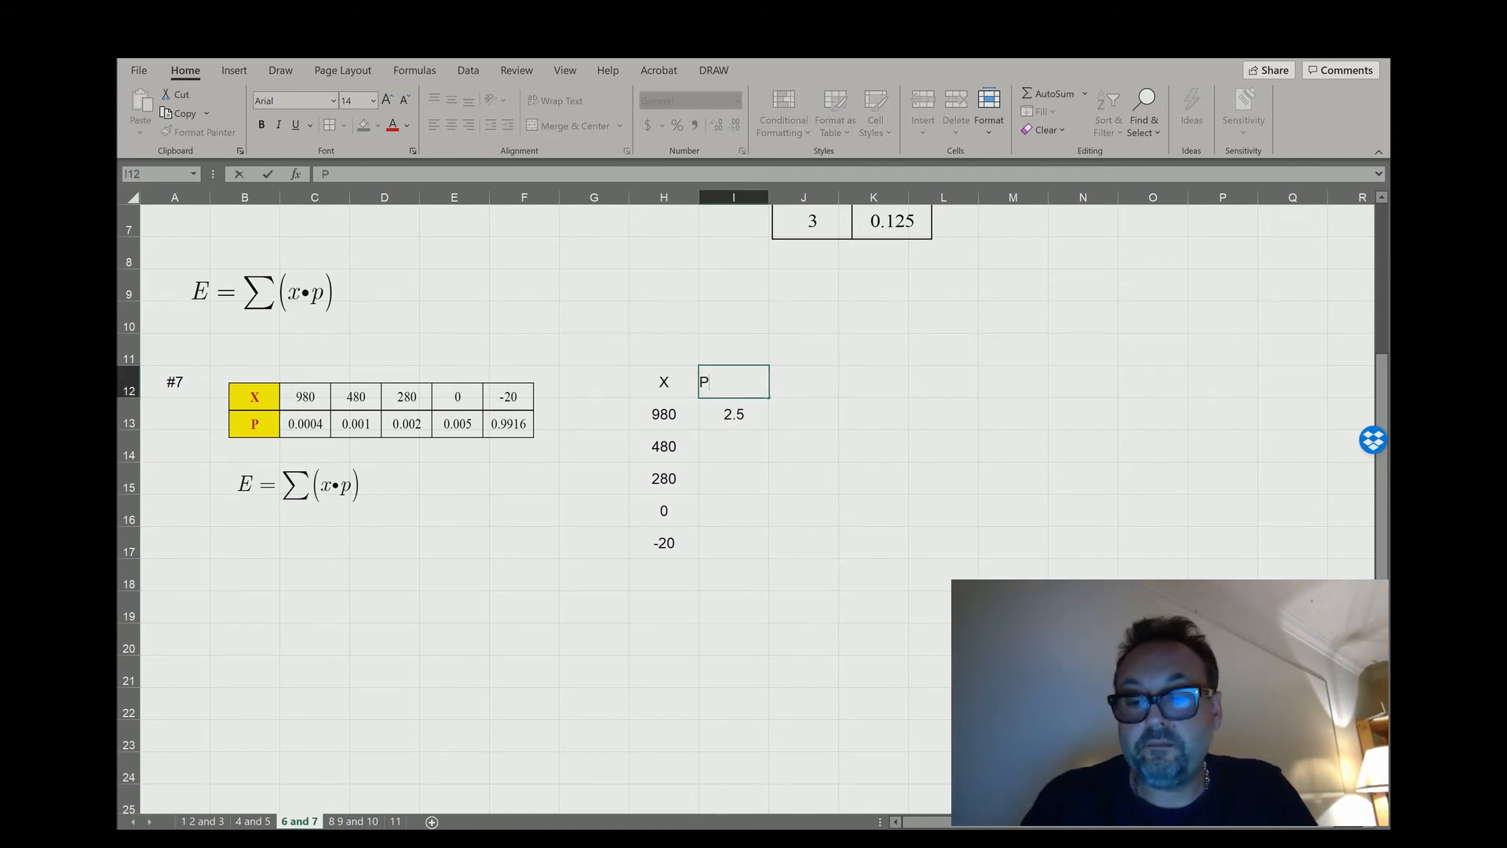
key("Return")
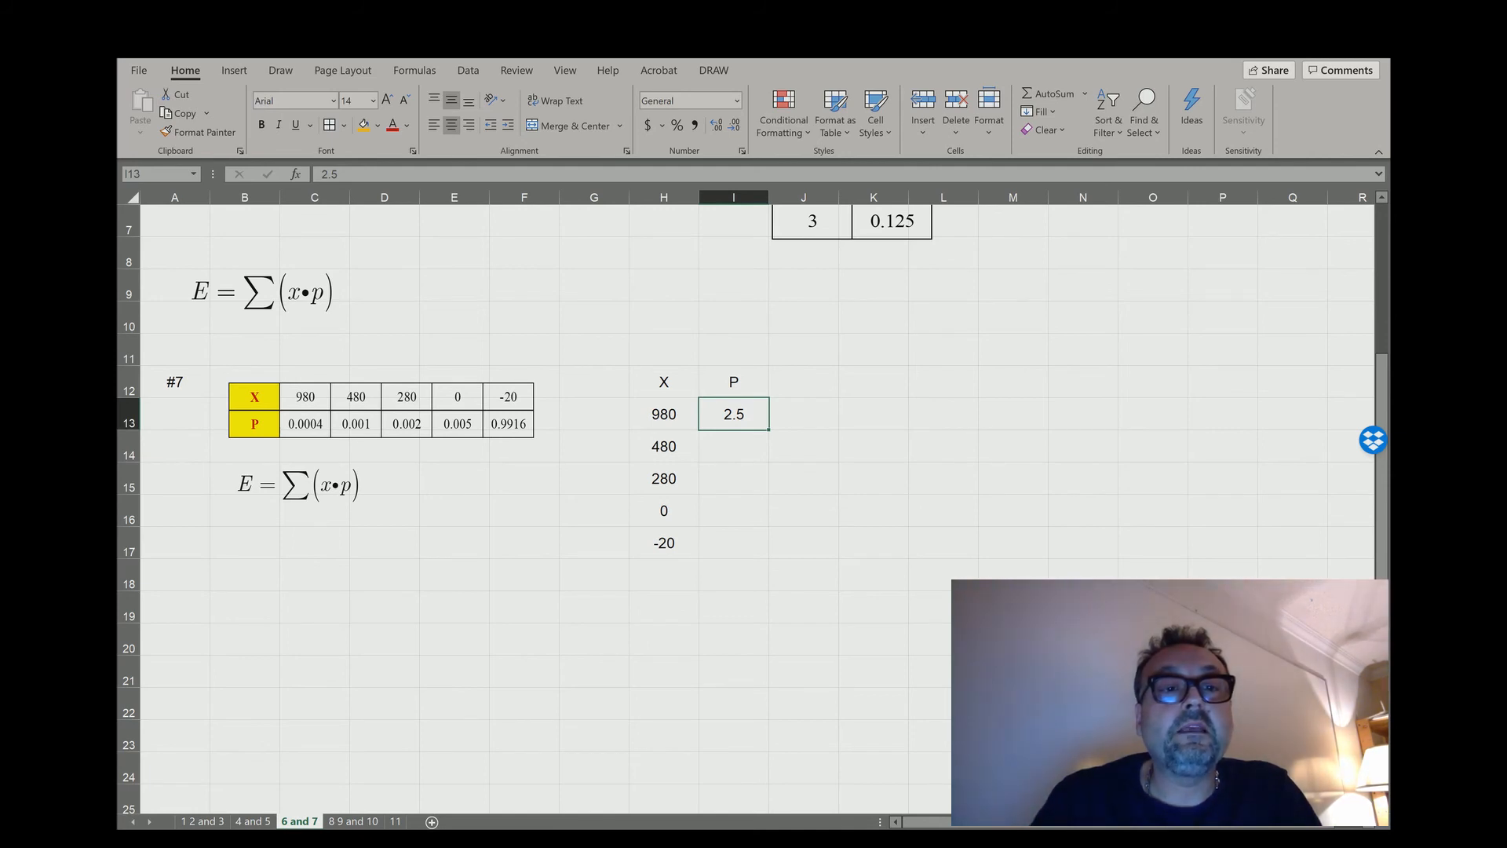
- Replace the entry in cell I13 with the probability .0004
key("F2")
key("BackSpace")
key("BackSpace")
key("BackSpace")
type(".0004")
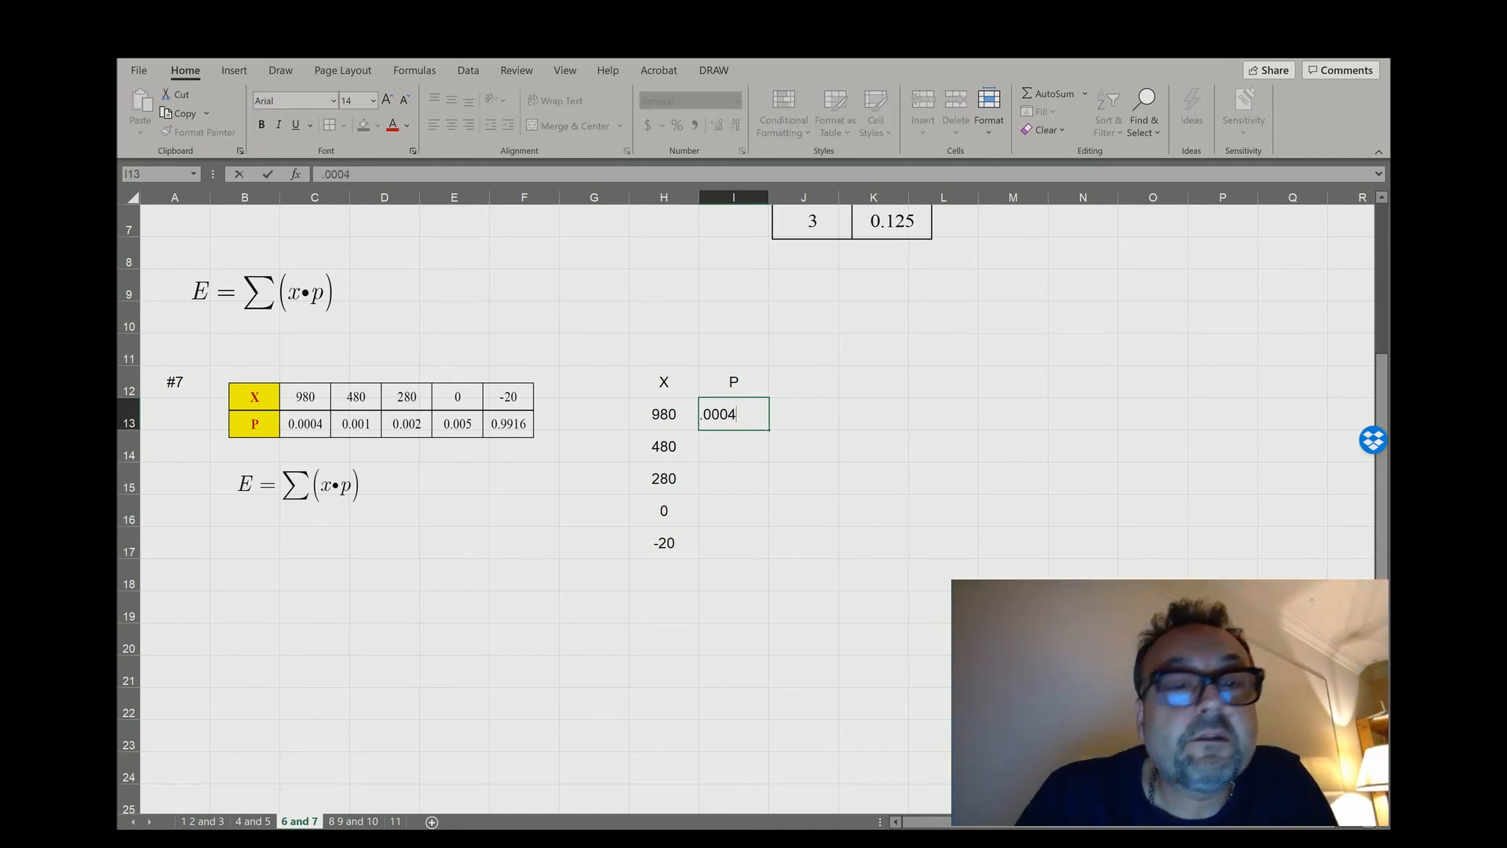
key("Return")
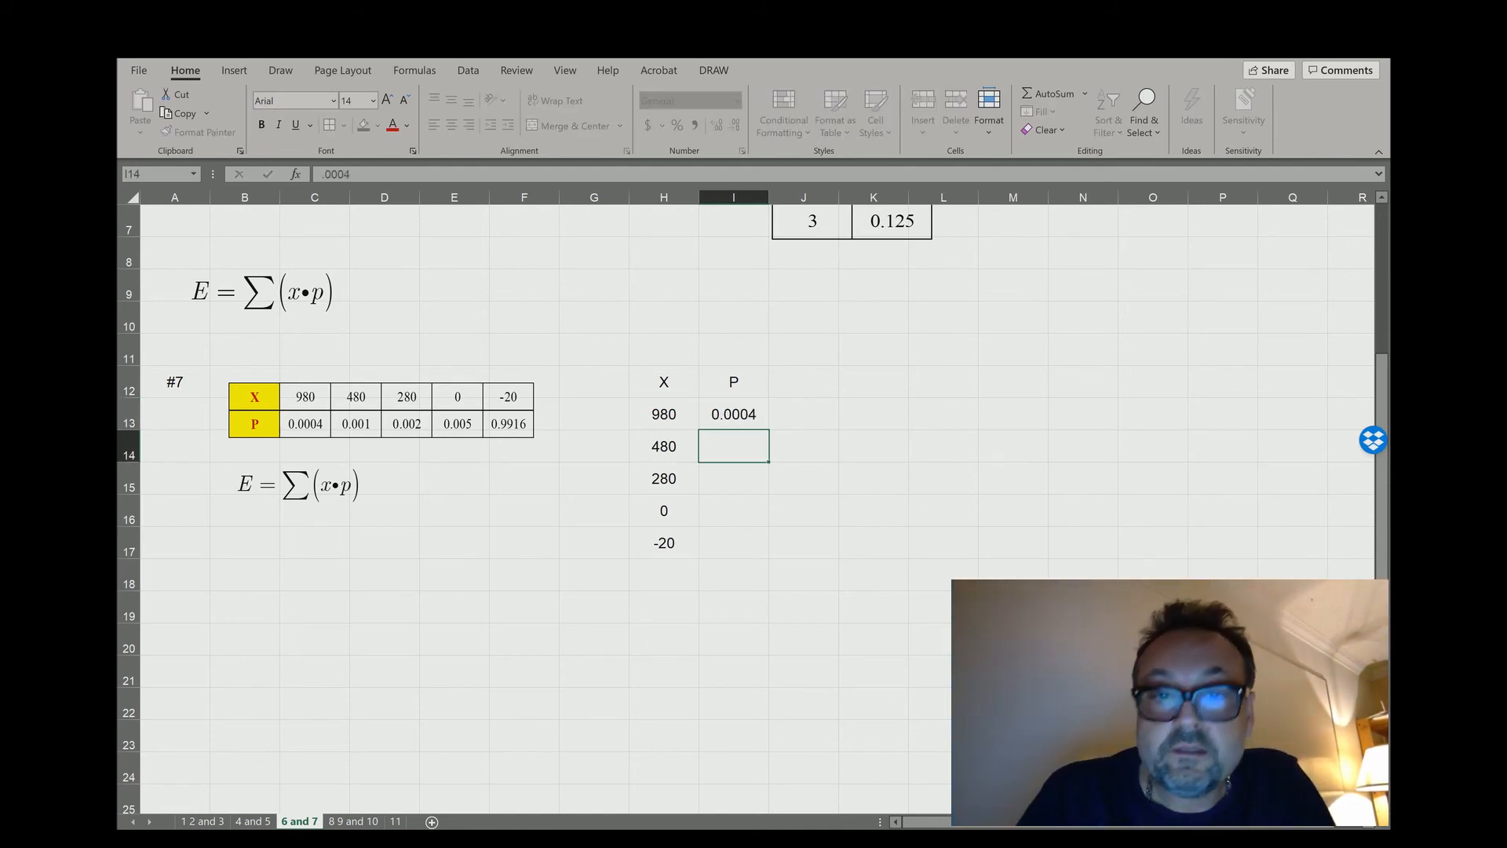
- Enter the remaining probabilities .001, .002, .005 and .9916 in cells I14:I17
type(".00")
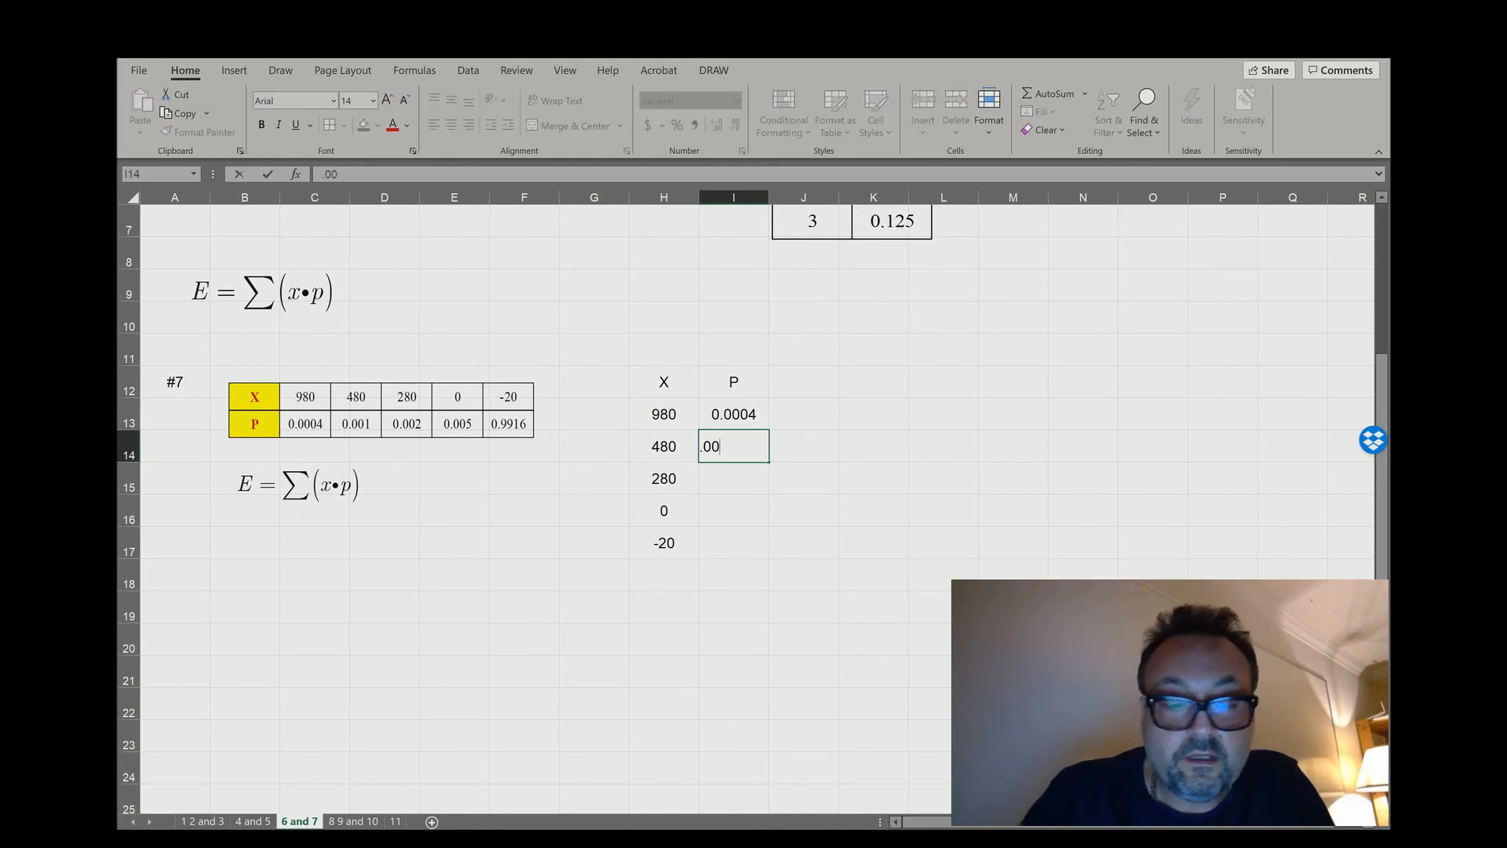
type("1")
key("Return")
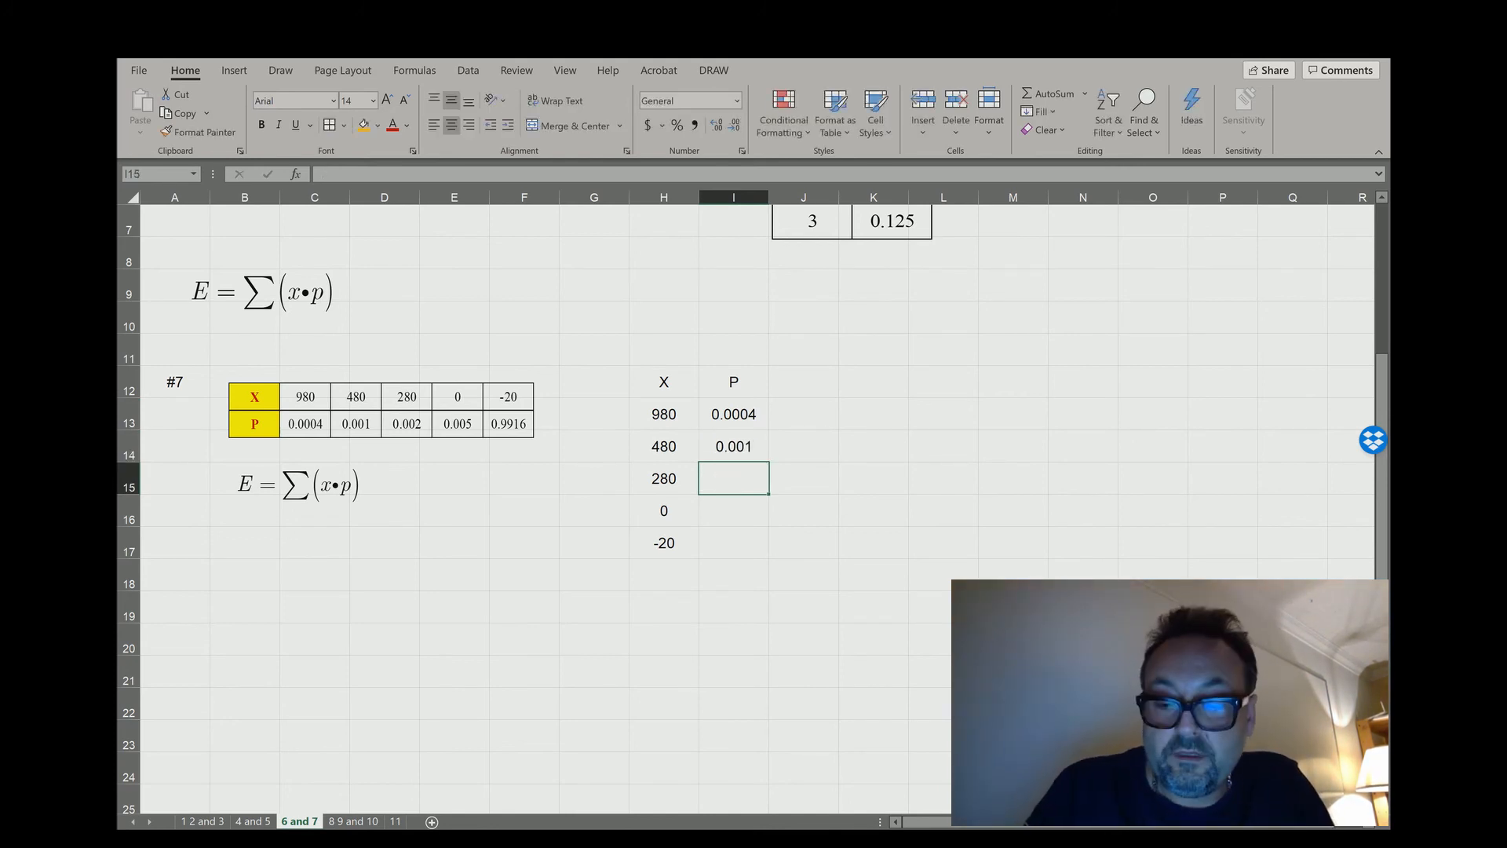
type(".002")
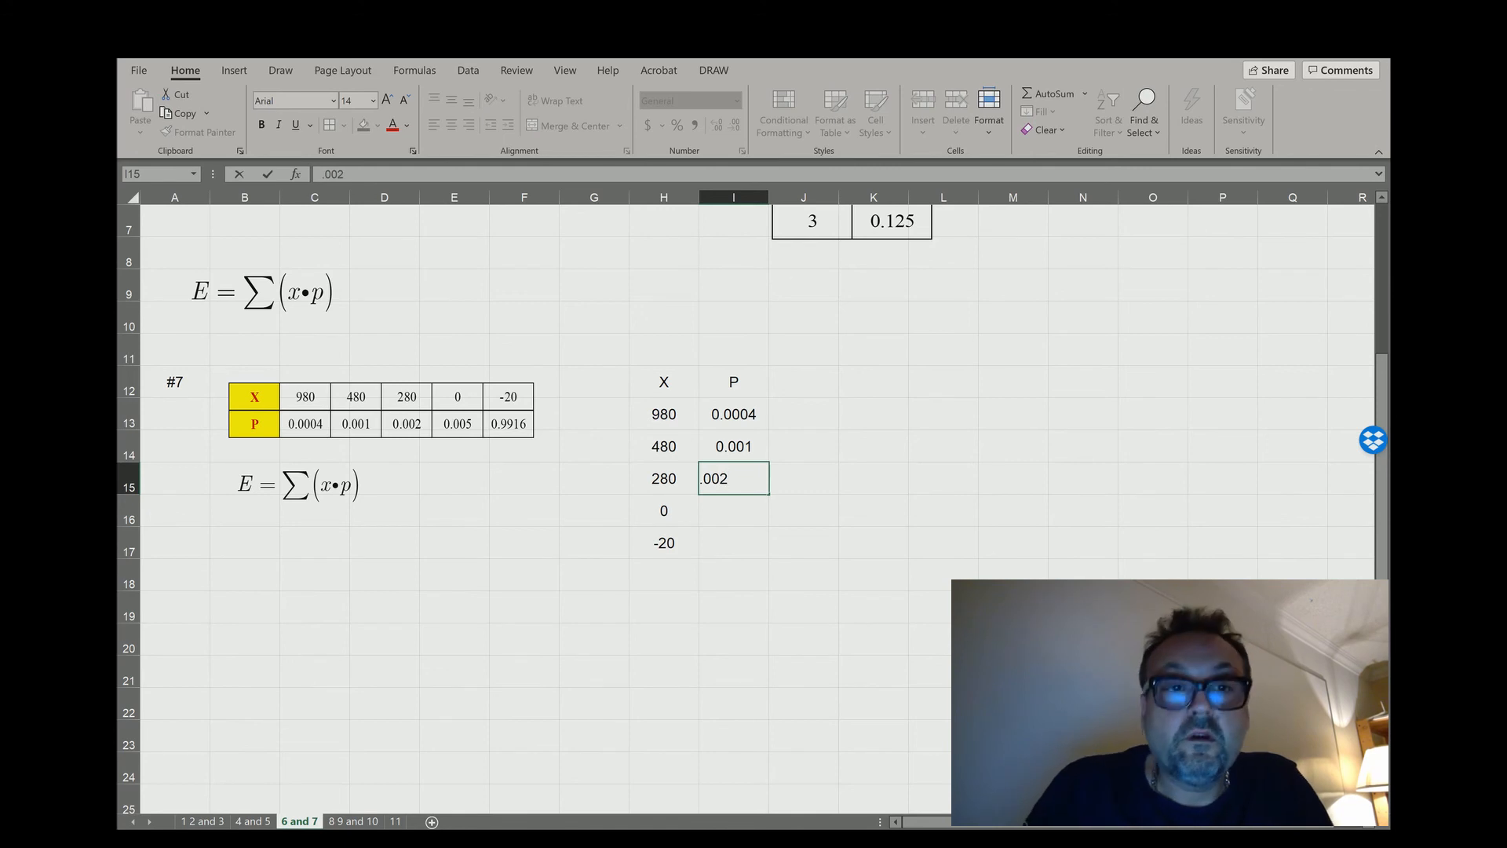
key("Return")
type(".005")
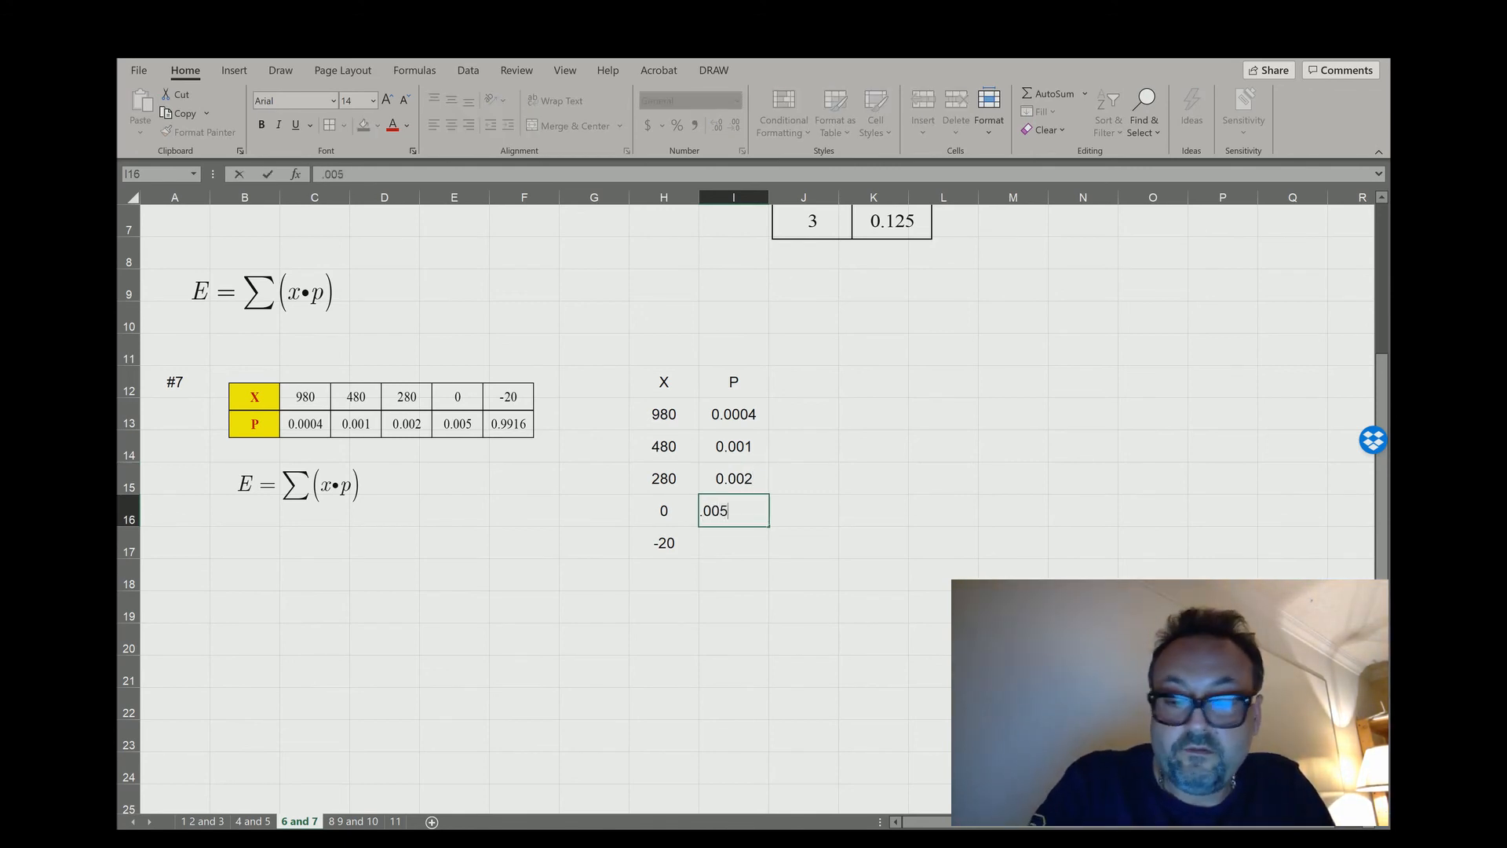
key("Return")
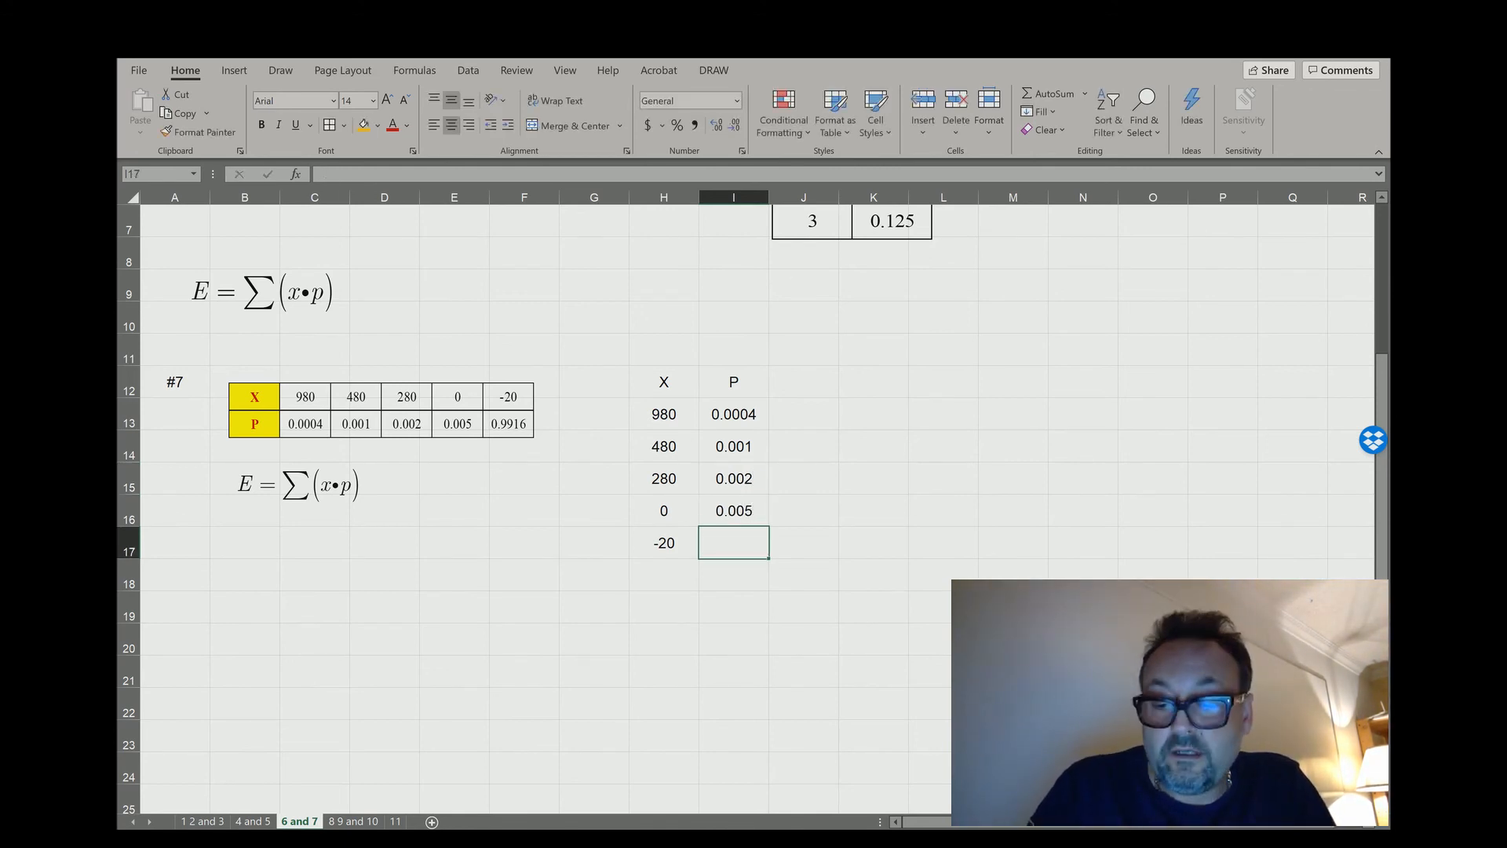
type(".991")
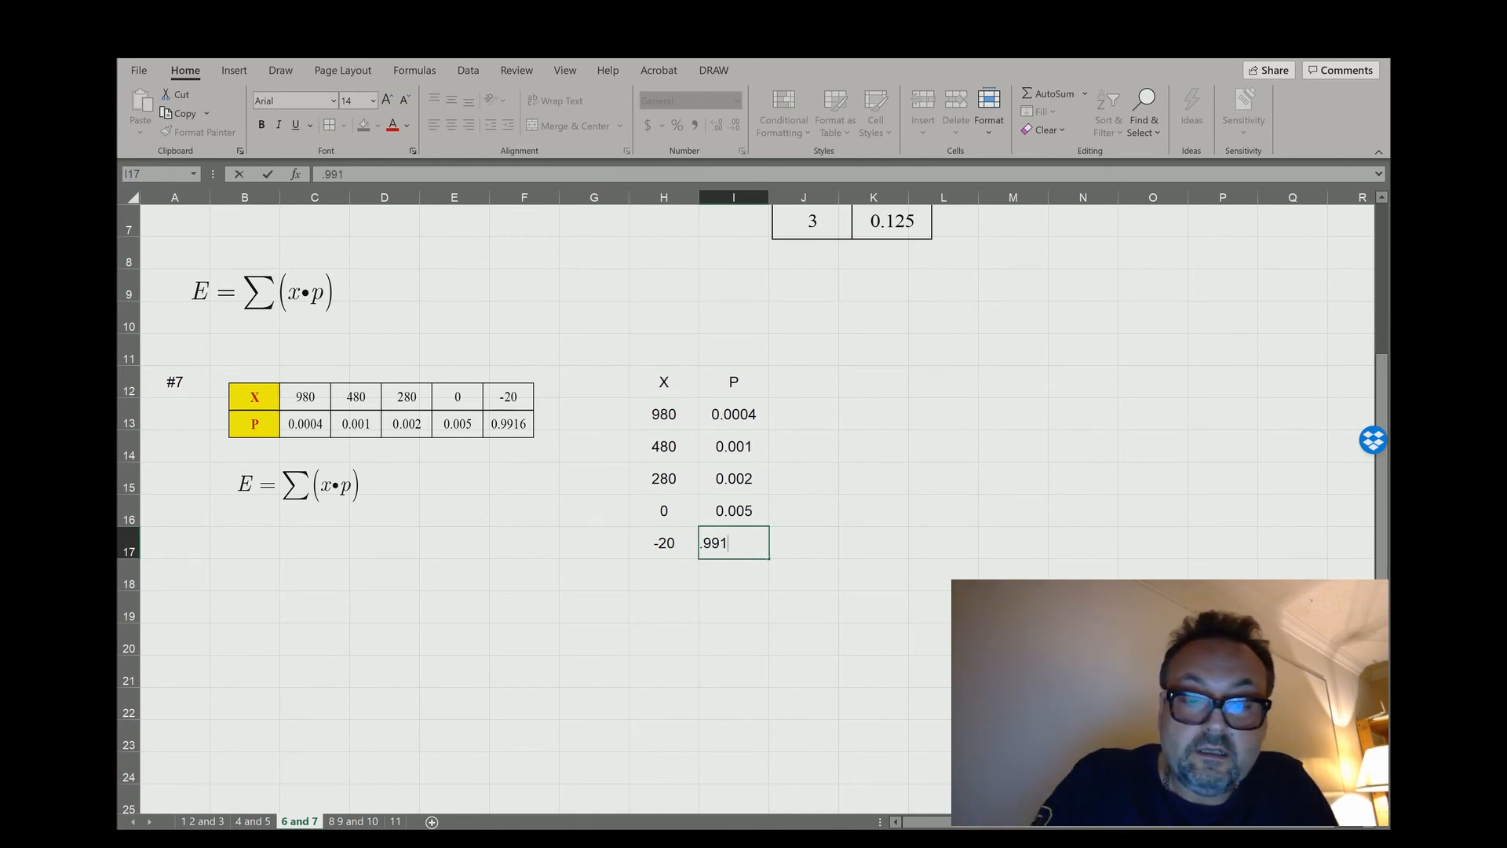
type("6")
key("Return")
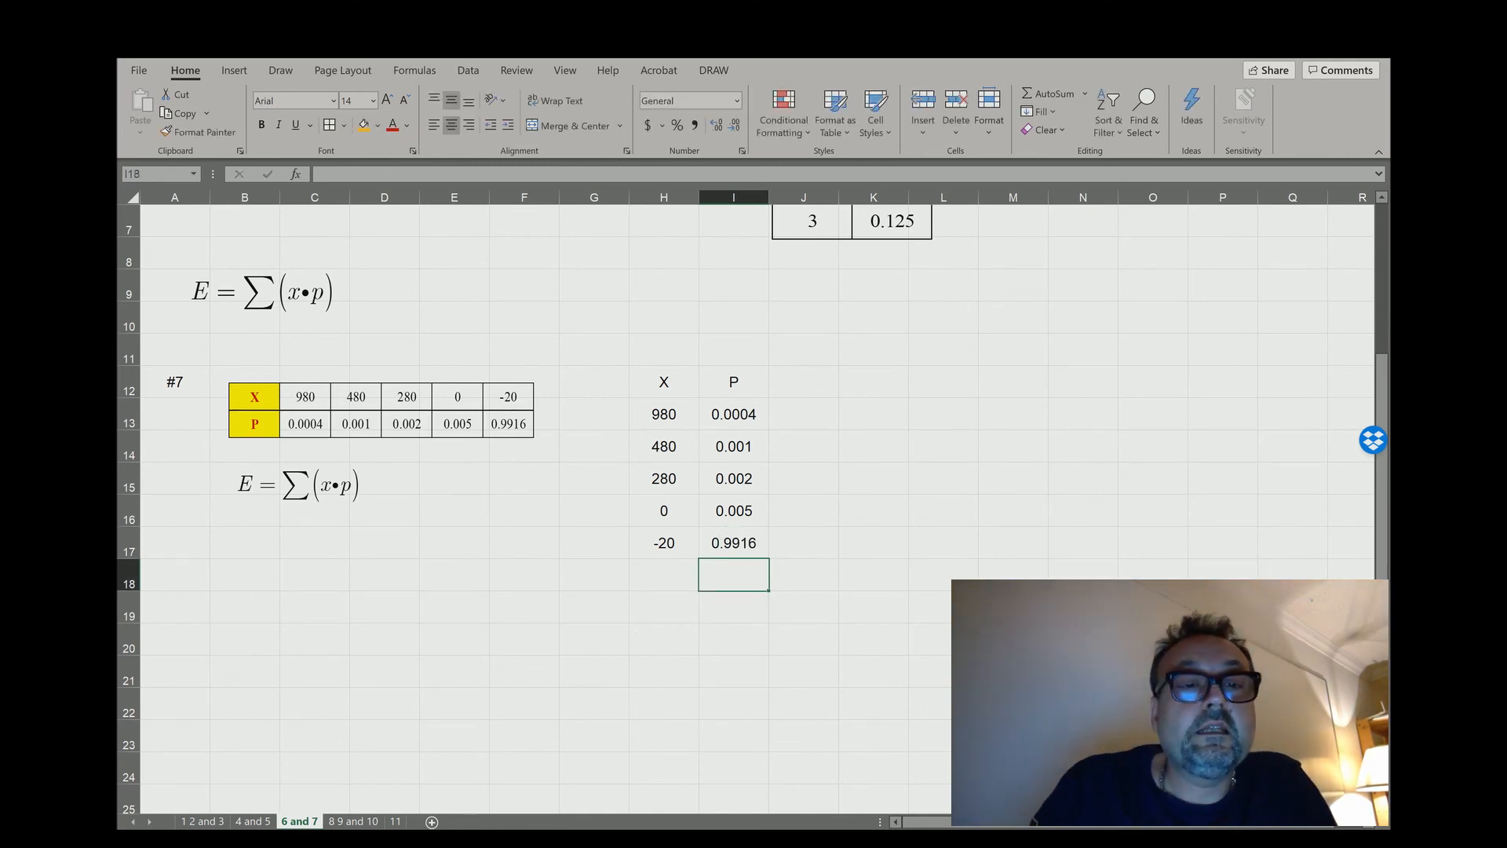
- Enter the label E in cell M12 for problem #7's expected value
left_click(1012, 381)
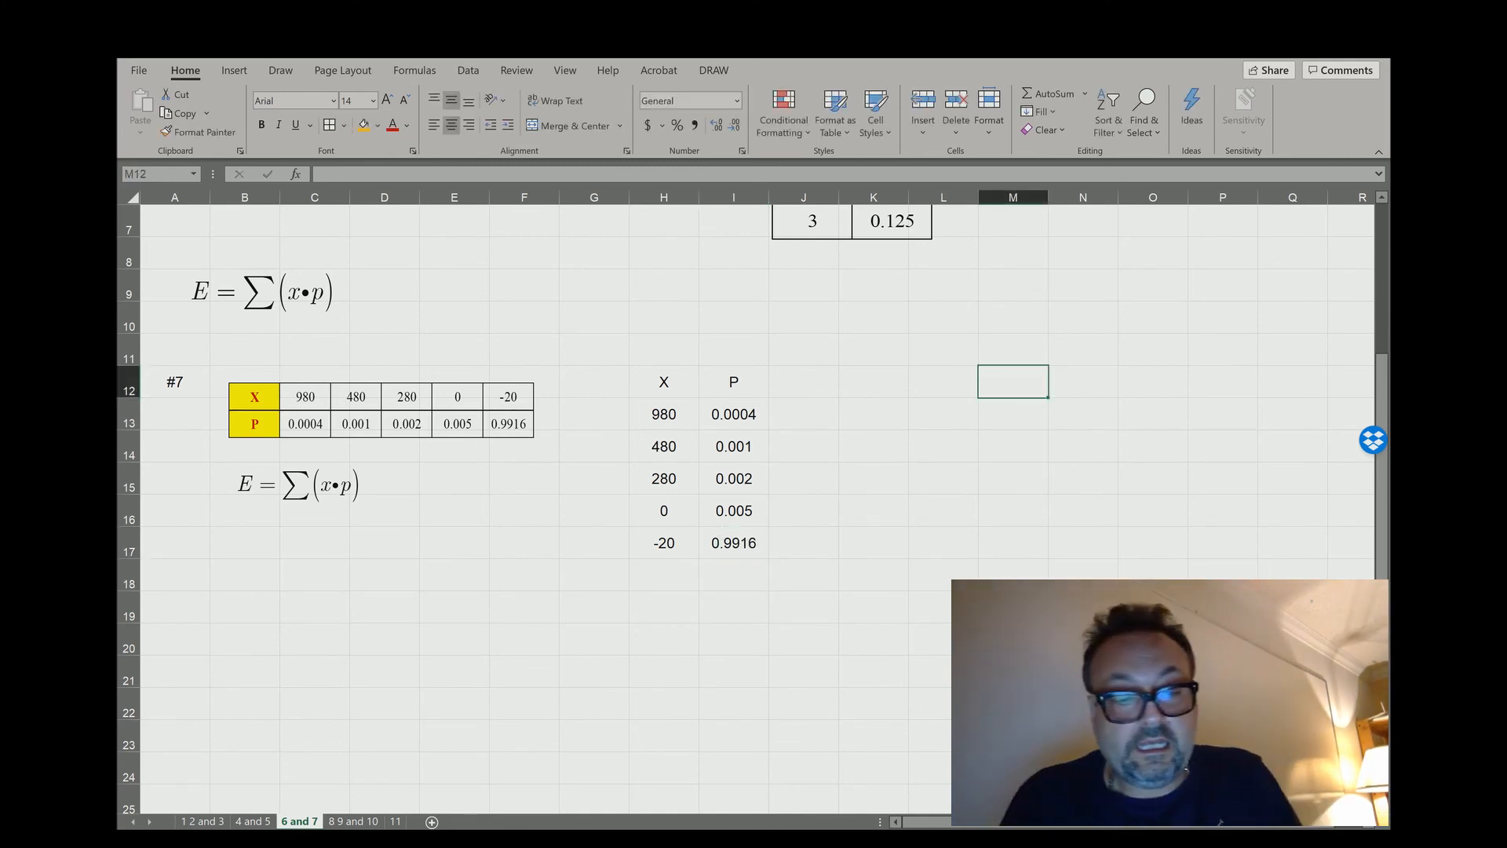
type("E")
key("Tab")
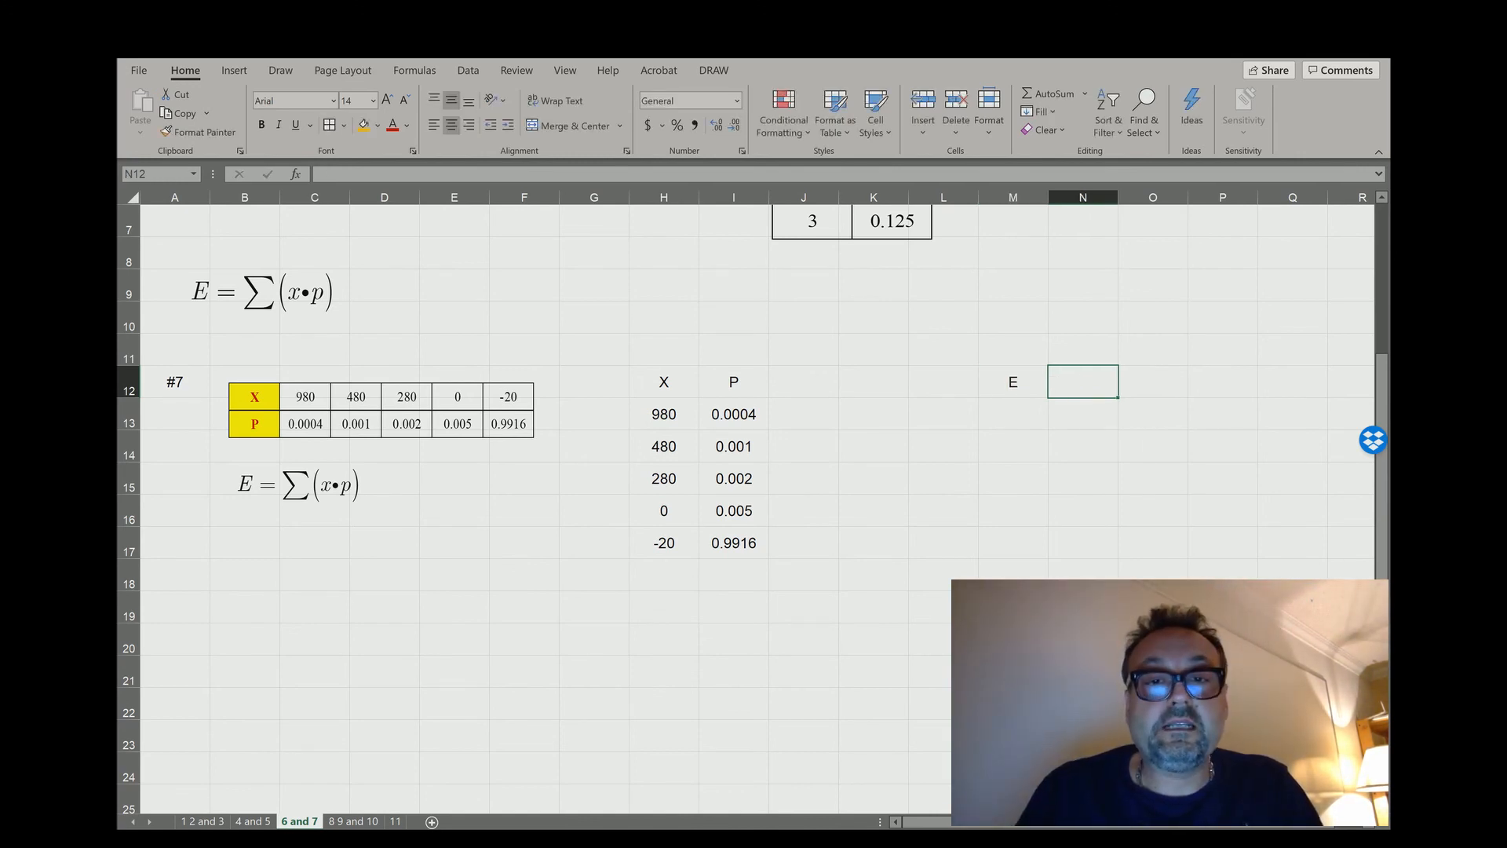
- Enter the product formula =H13*I13 in cell J13 and fill it down through J17
left_click(804, 414)
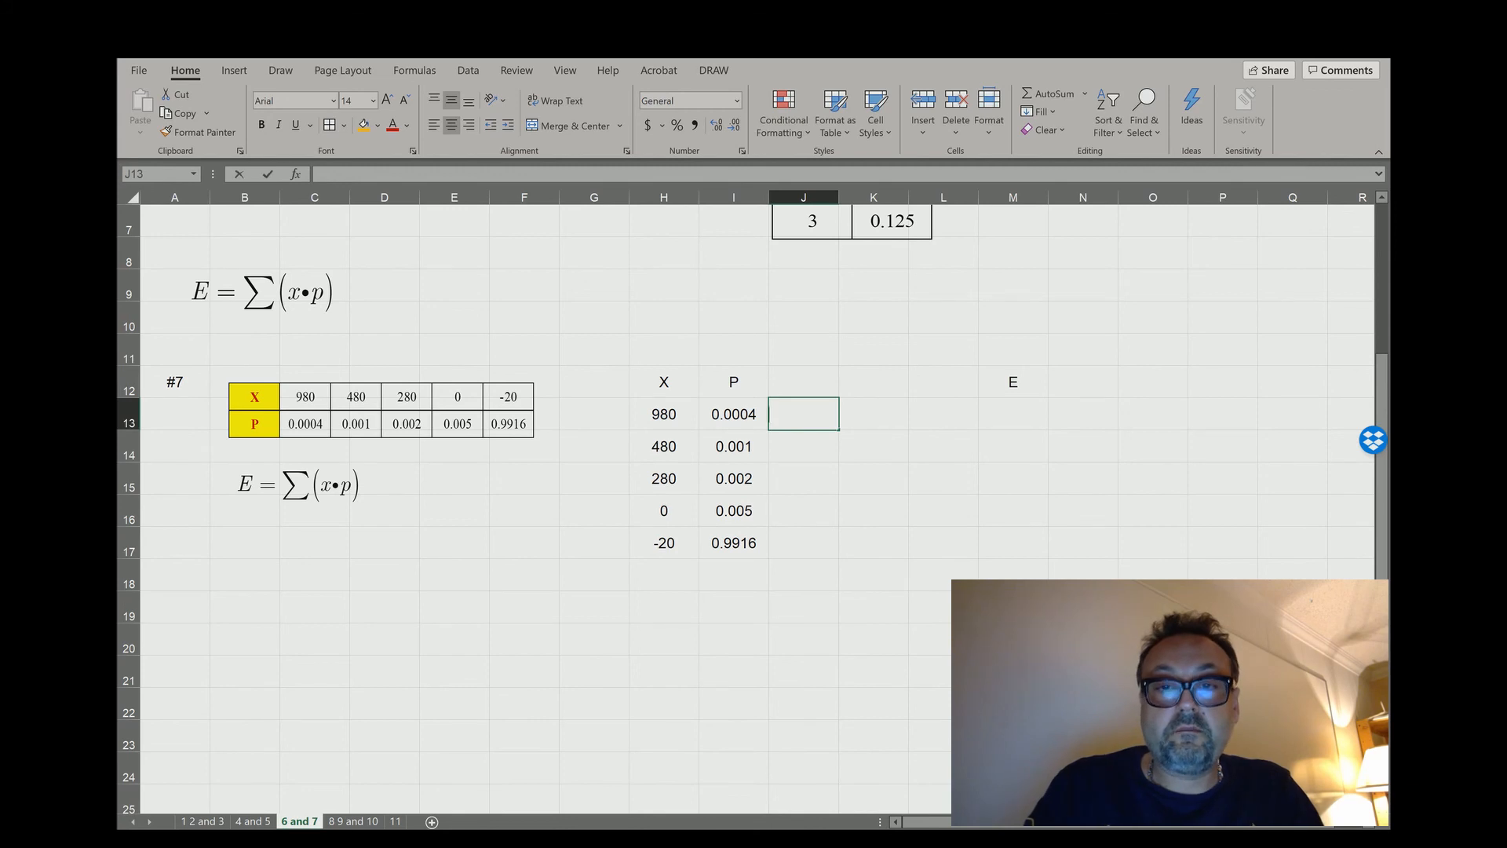
type("=")
left_click(664, 414)
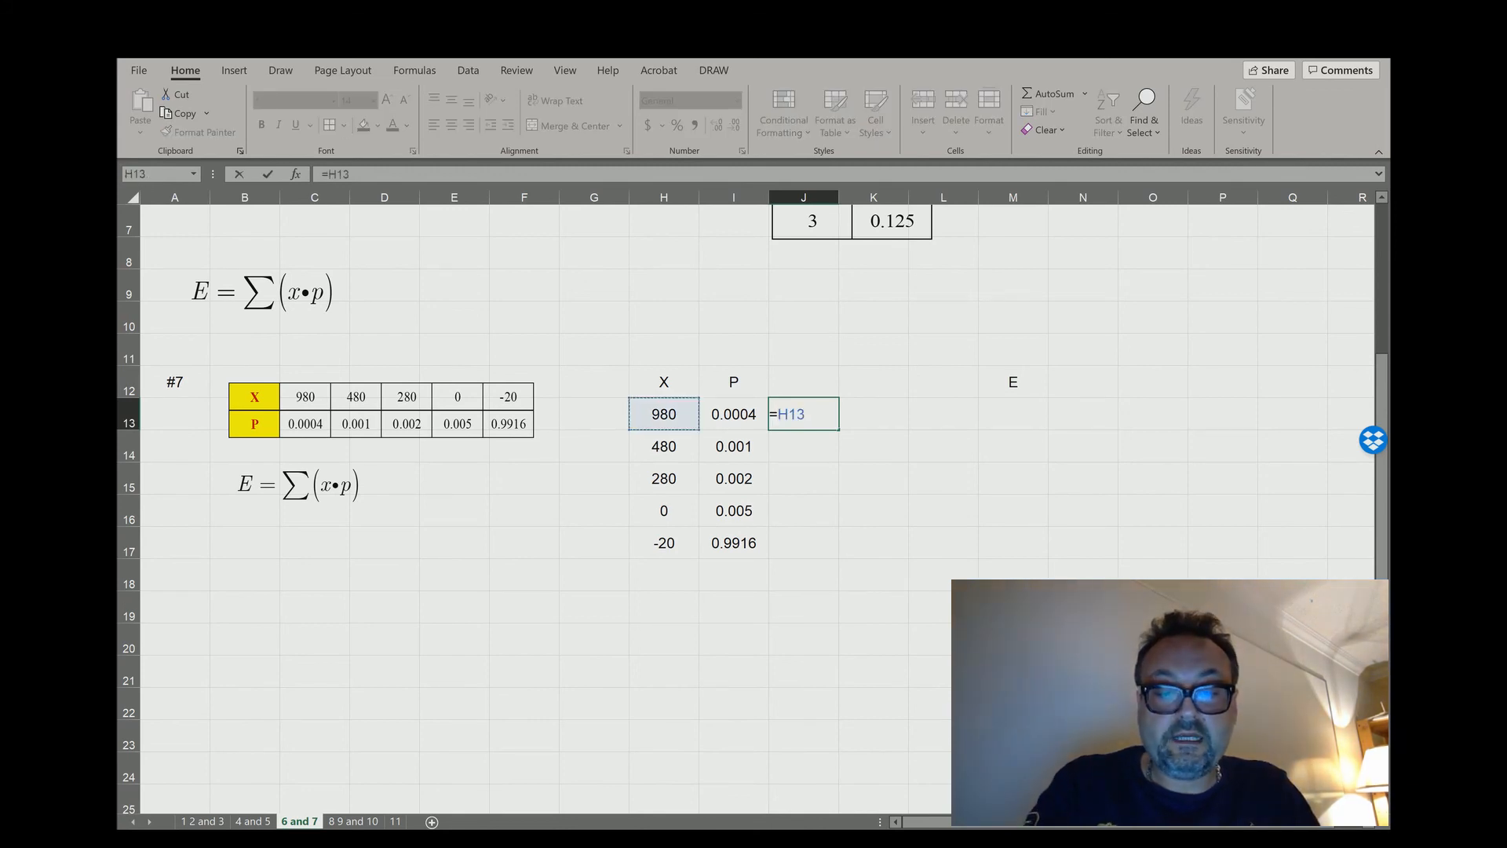
type("*")
left_click(733, 414)
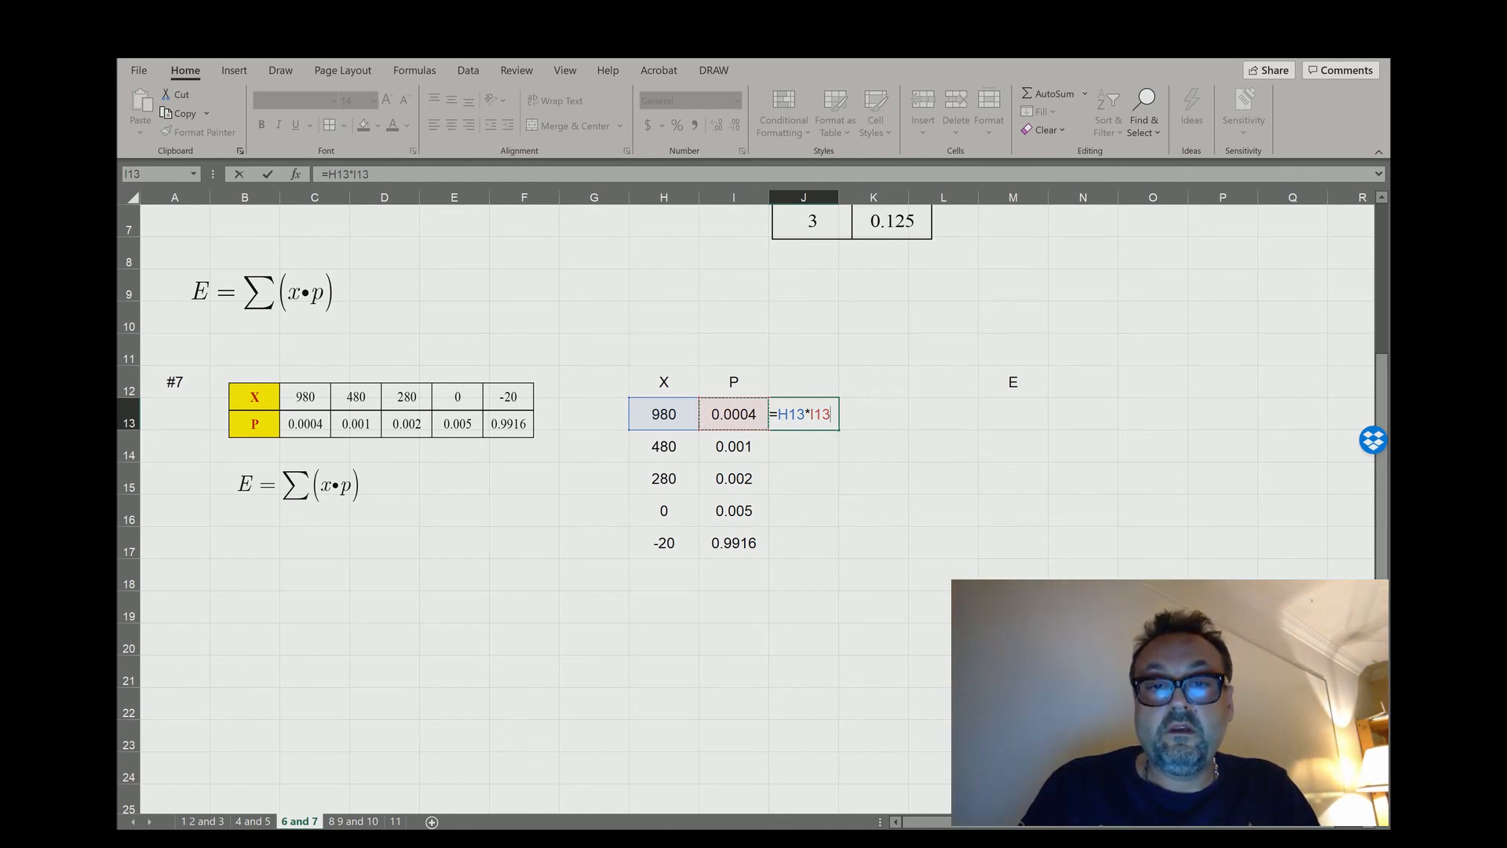
key("Return")
left_click(804, 414)
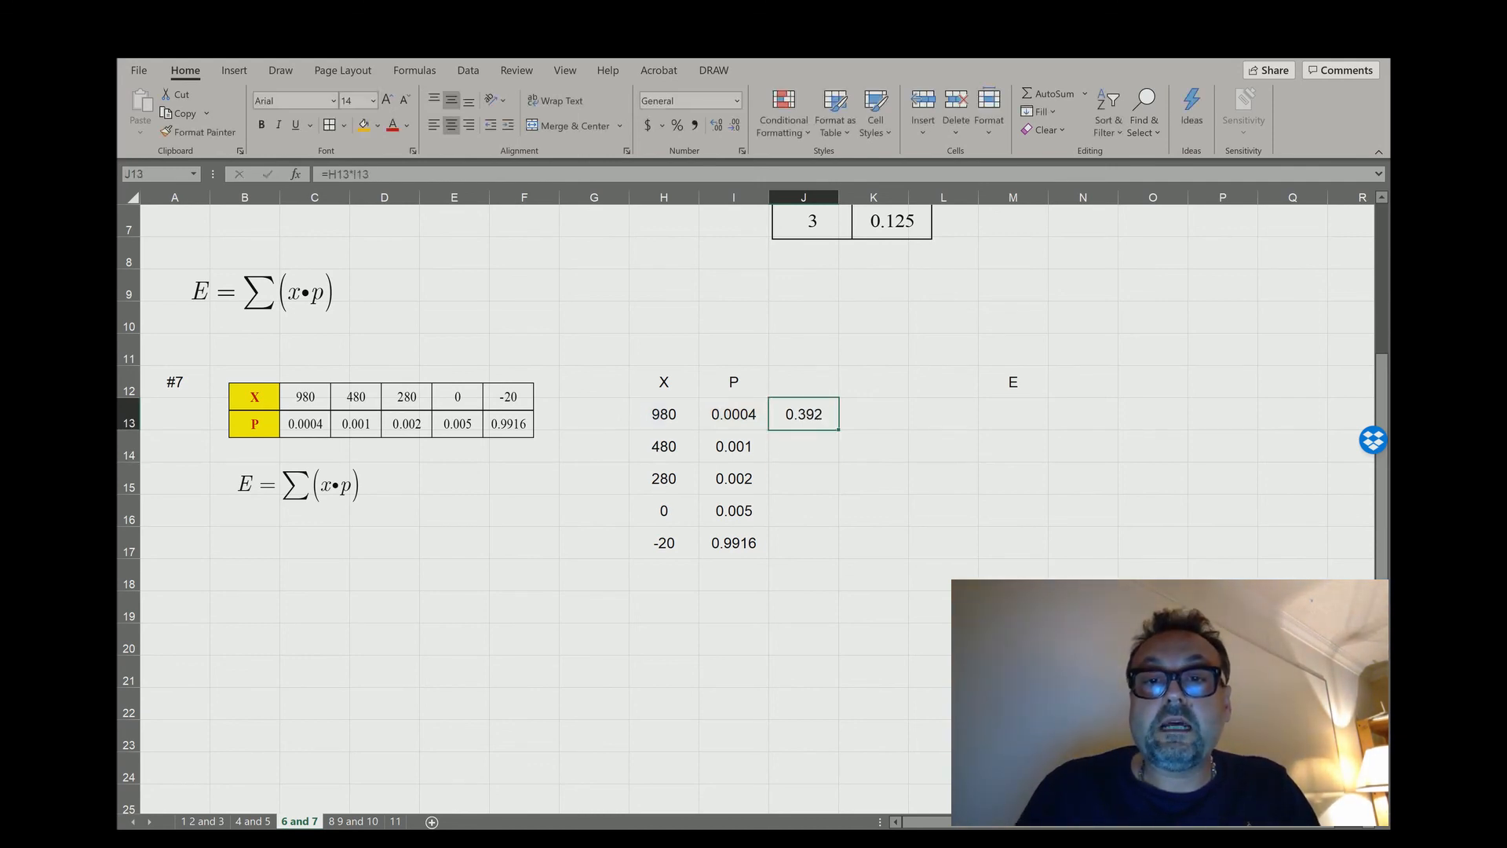
left_click_drag(838, 430, 839, 556)
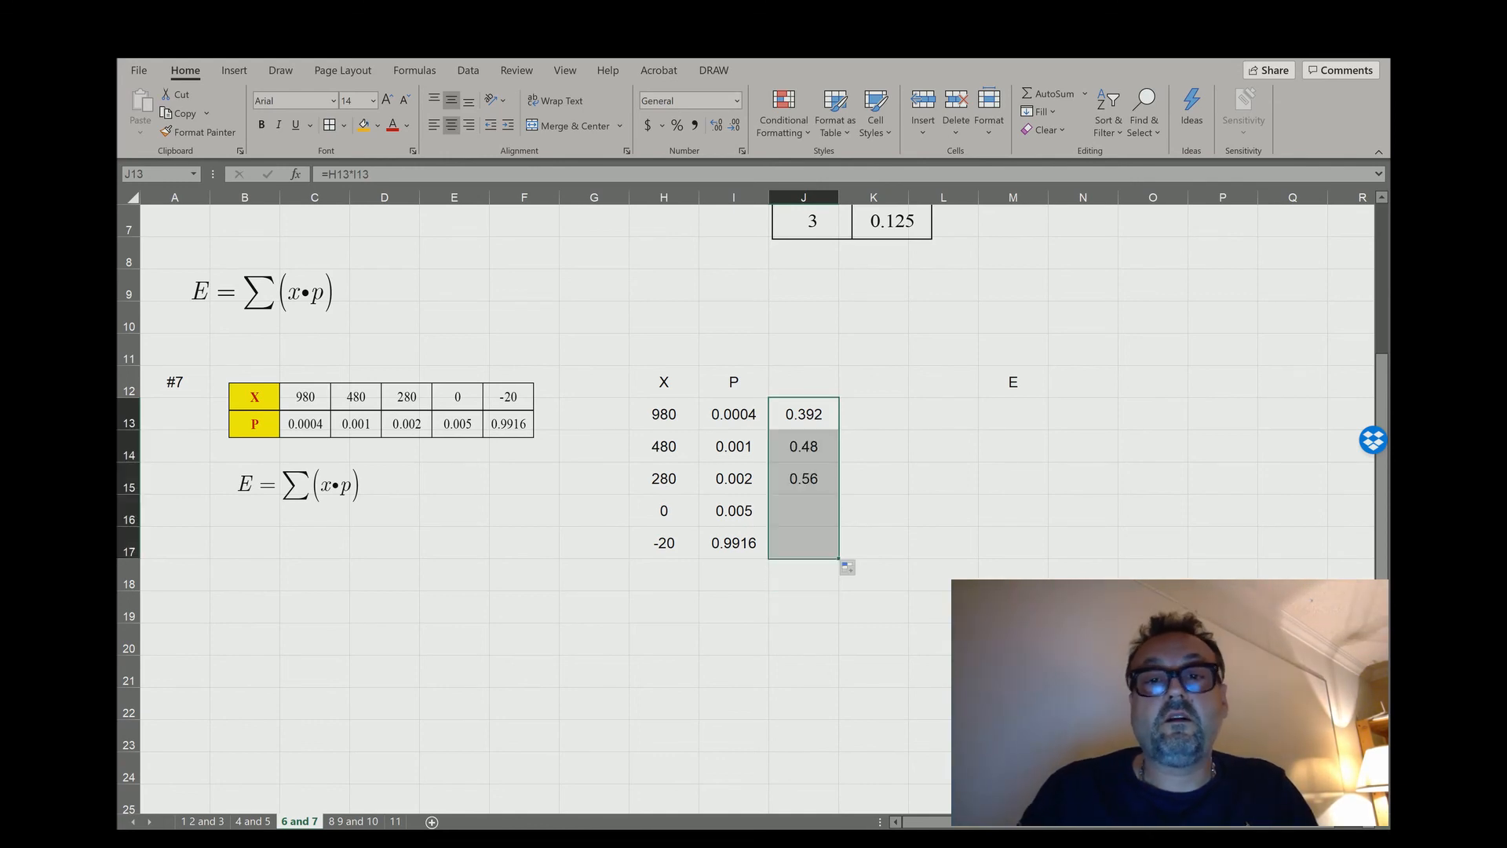
- Compute problem #7's expected value in cell N12 with =SUM(J13:J17)
left_click(1084, 383)
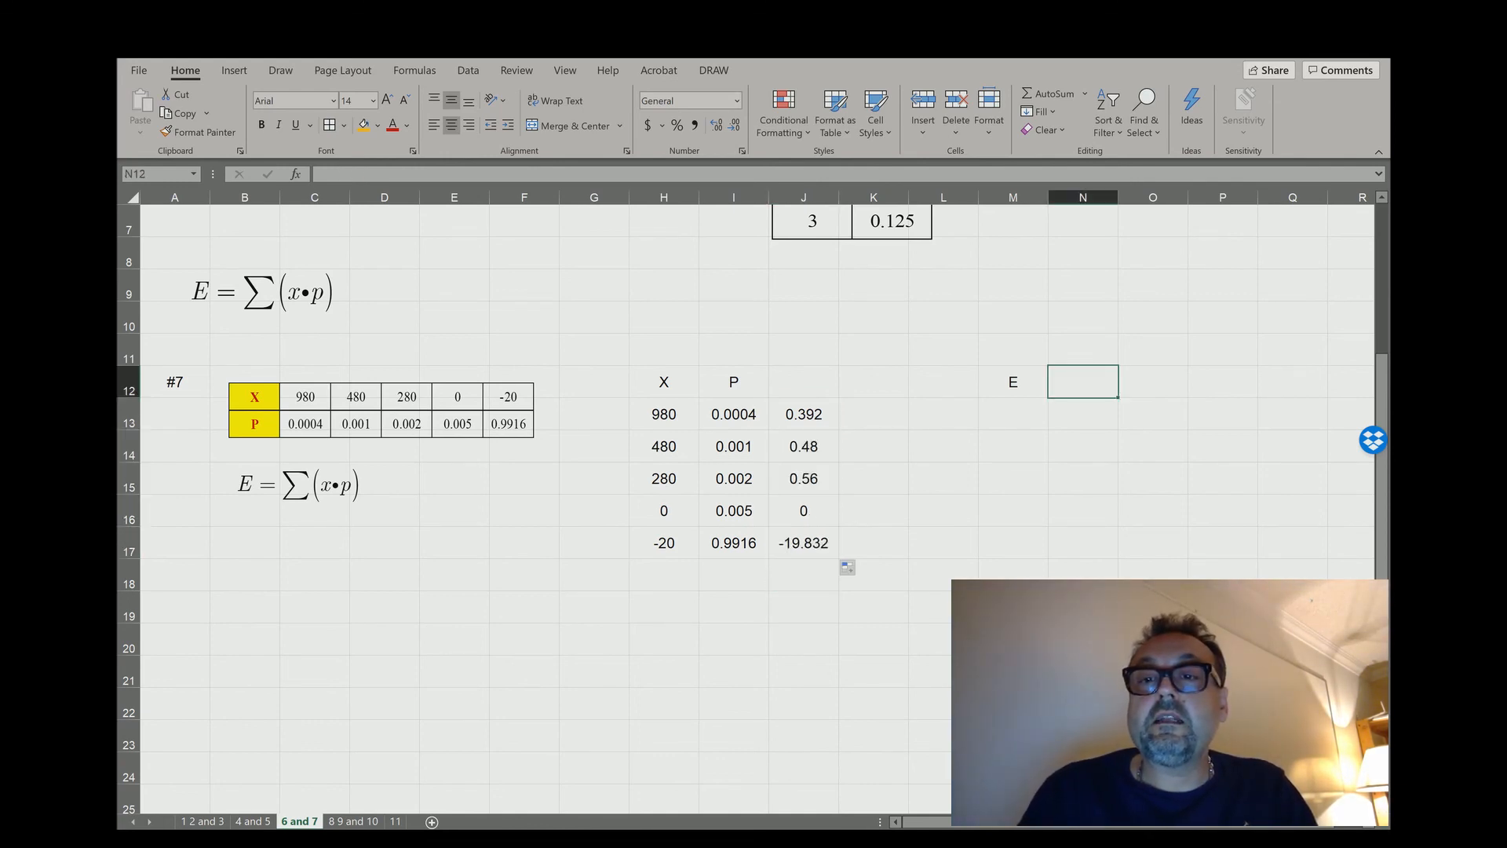
type("=sum(")
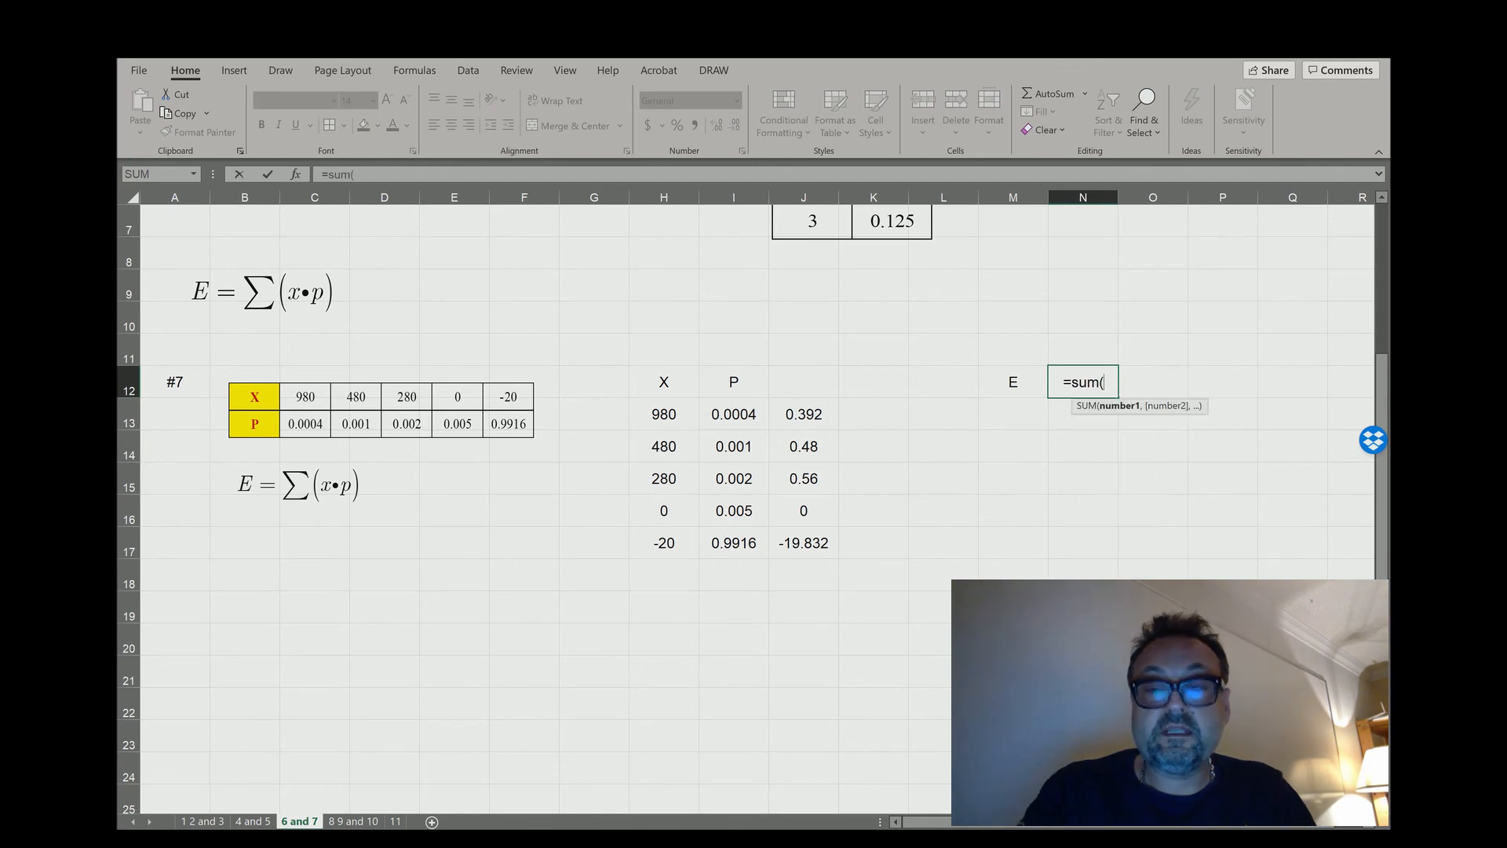
left_click_drag(804, 413, 803, 542)
type(")")
key("Return")
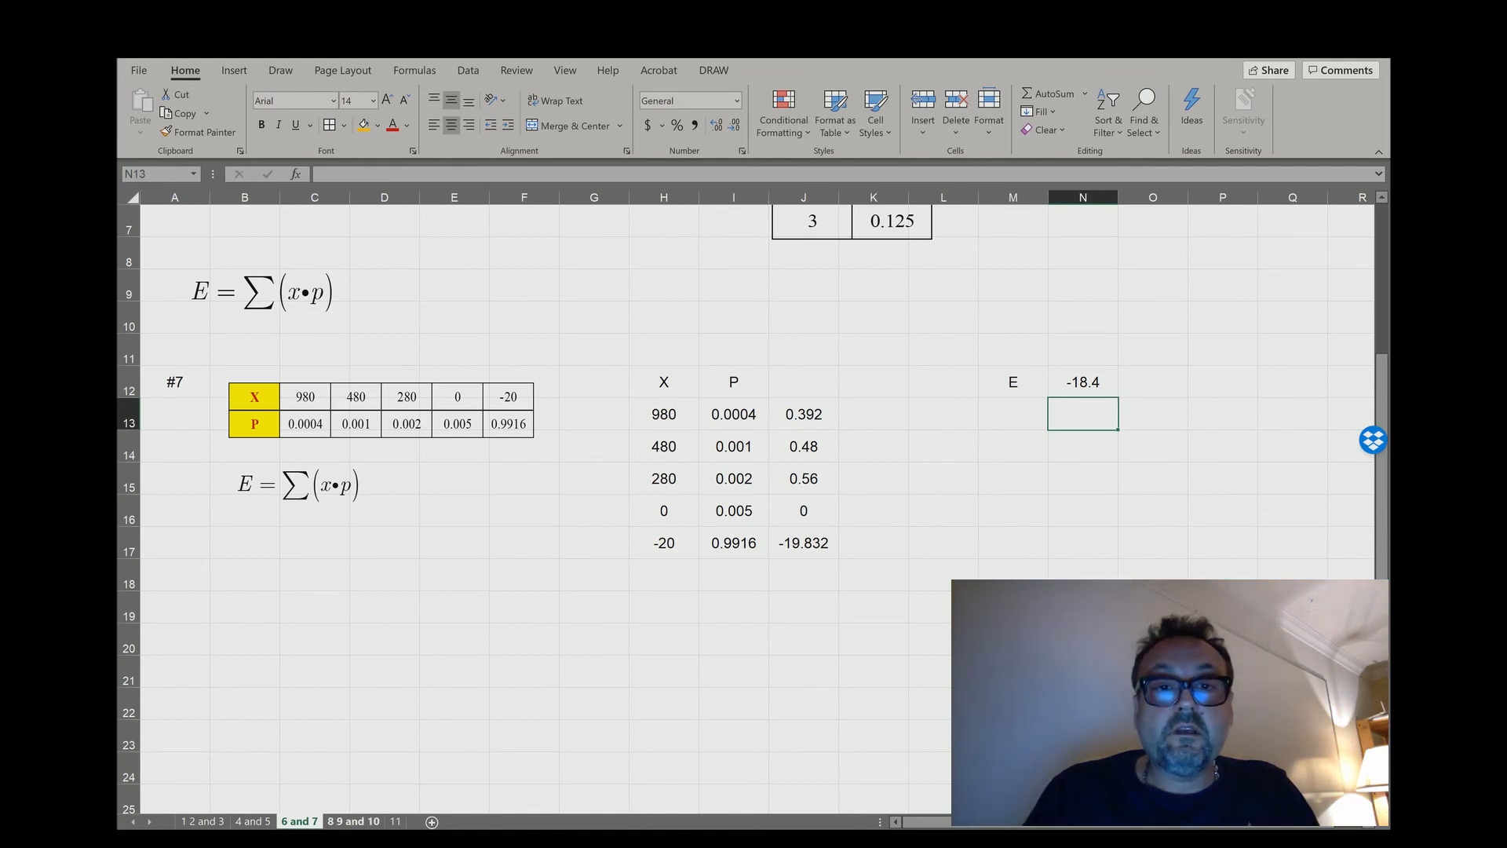
- Switch to the sheet 8 9 and 10 and select cell D8 below problem #8's data
left_click(353, 822)
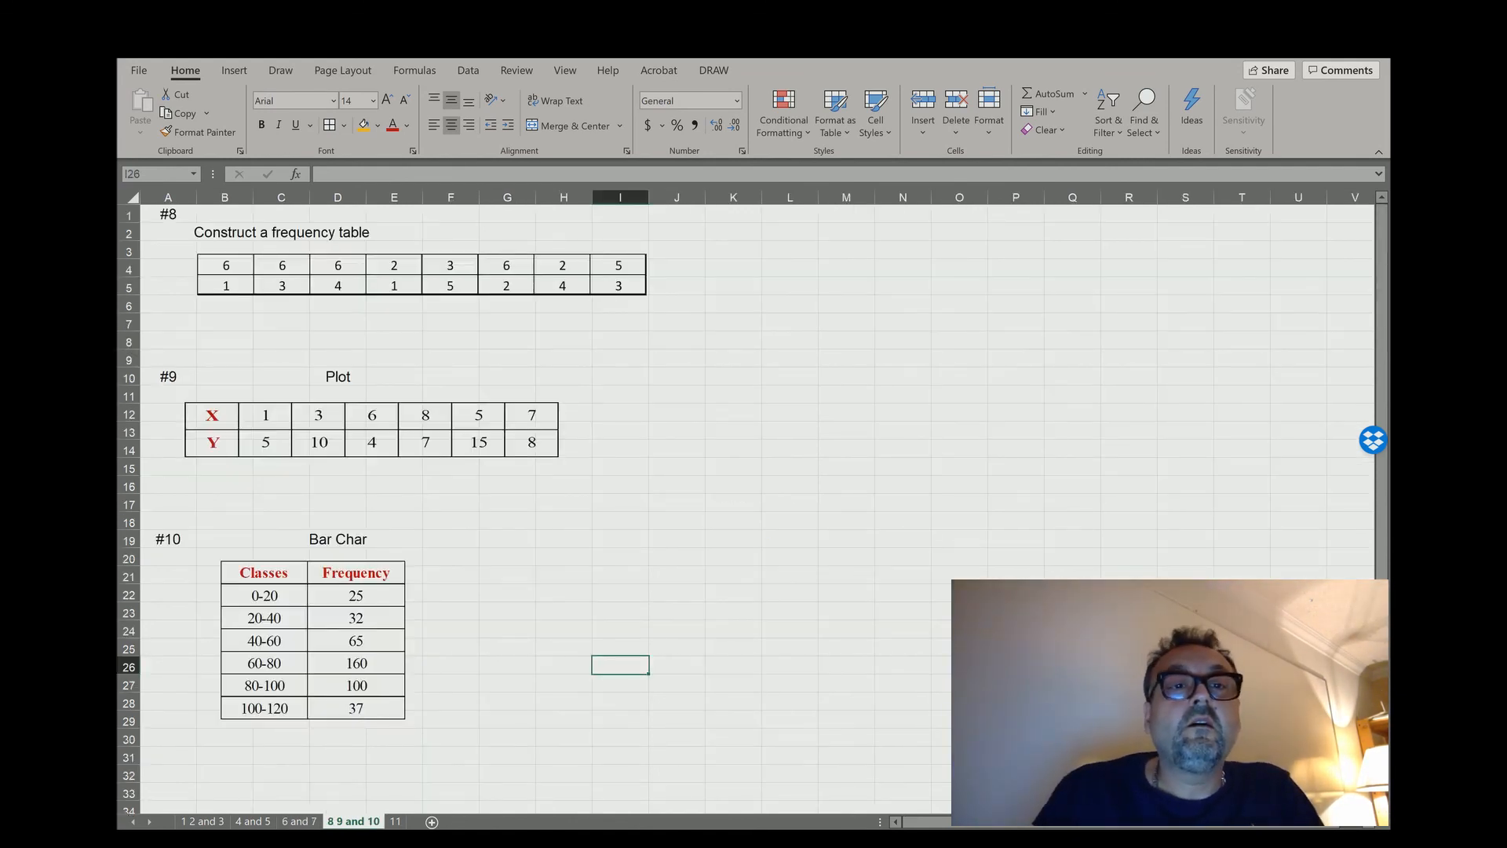
left_click(337, 340)
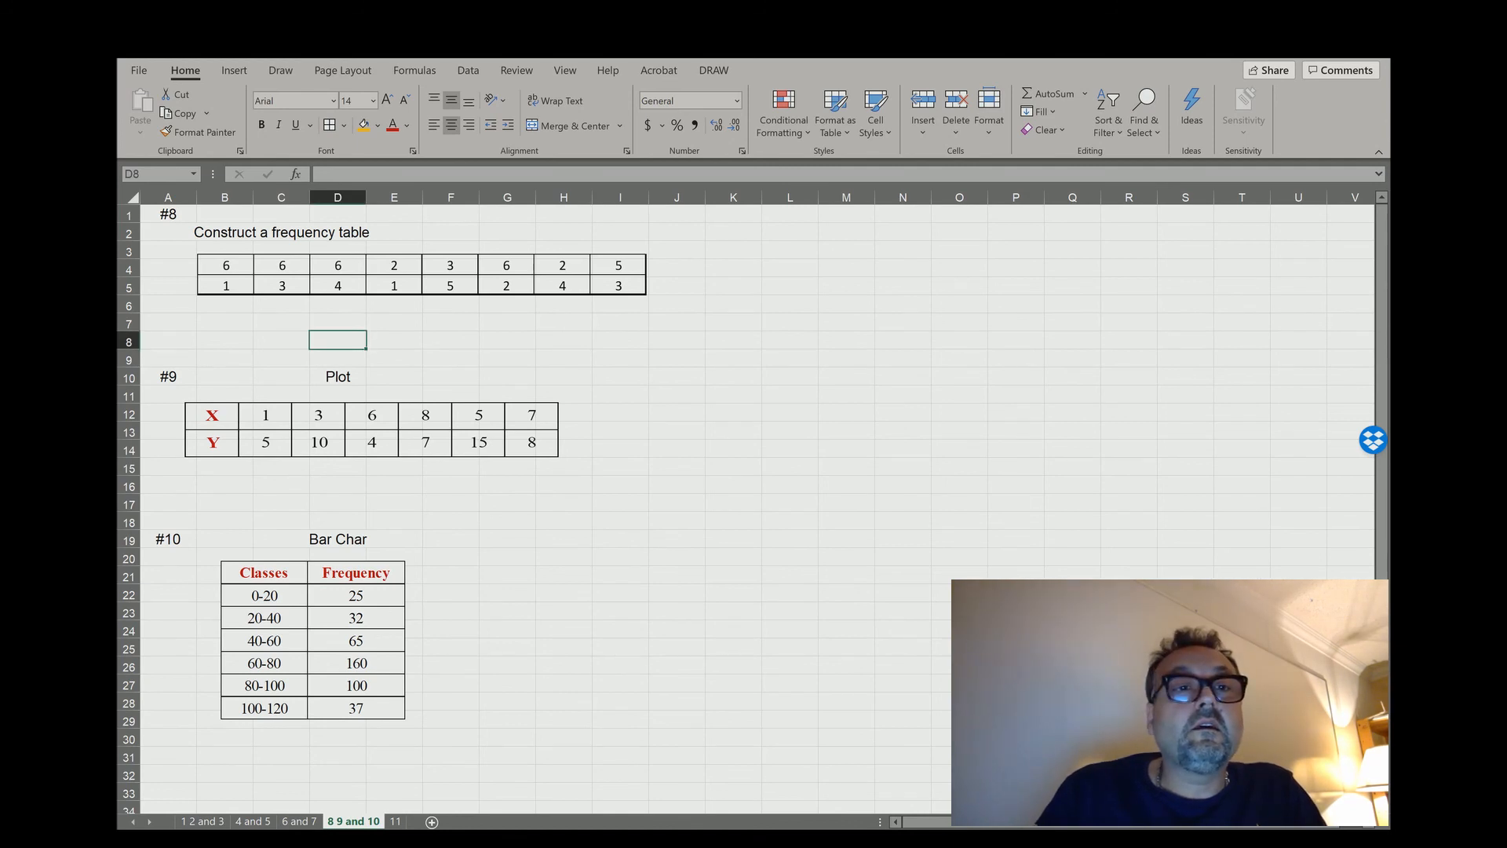